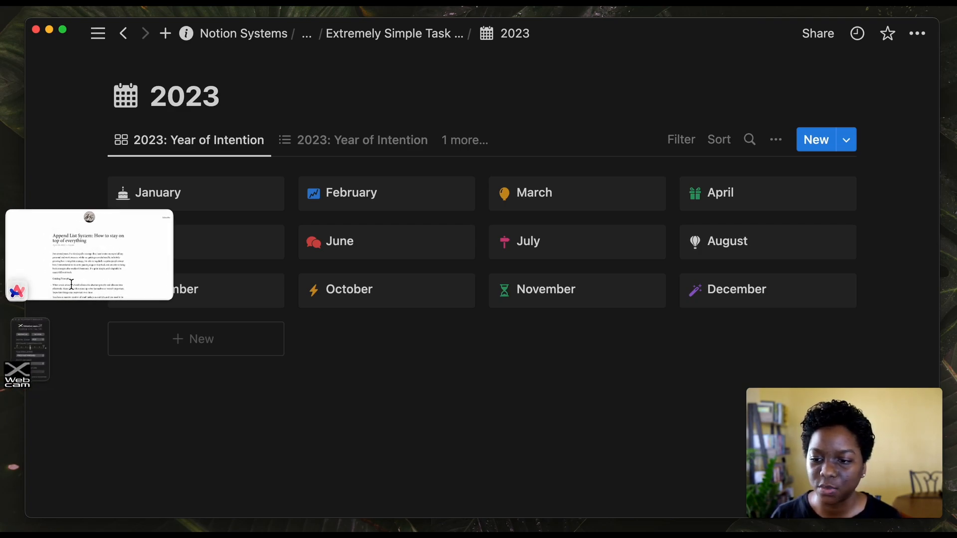
- Switch to the browser and read the Append List System article from the guiding principles through Using the System
click(74, 289)
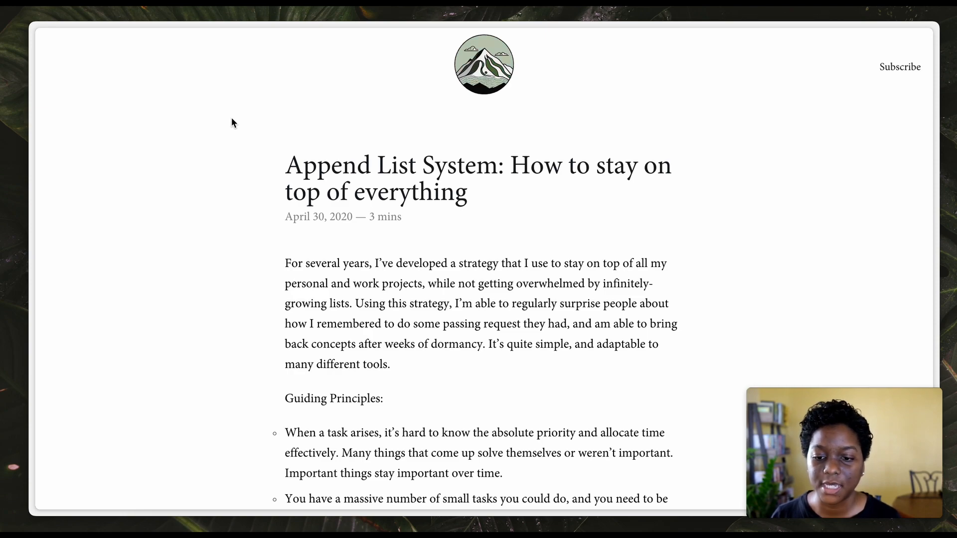
scroll(232, 120, down, 1)
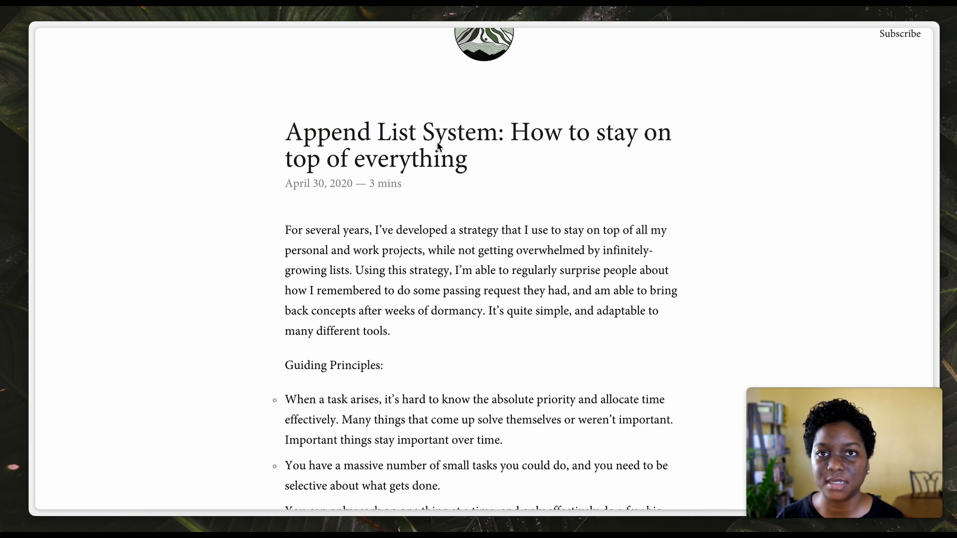
scroll(509, 172, down, 8)
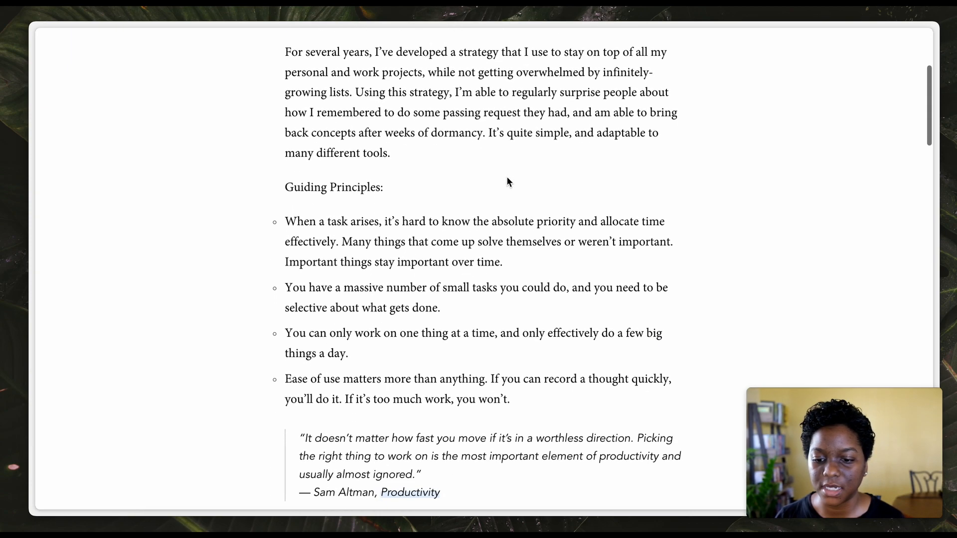
scroll(509, 182, down, 13)
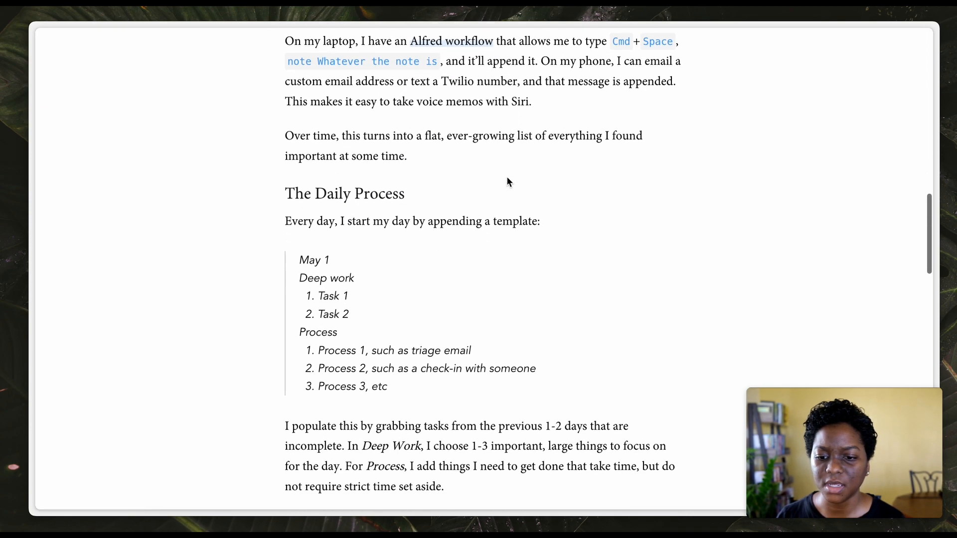
scroll(428, 206, down, 5)
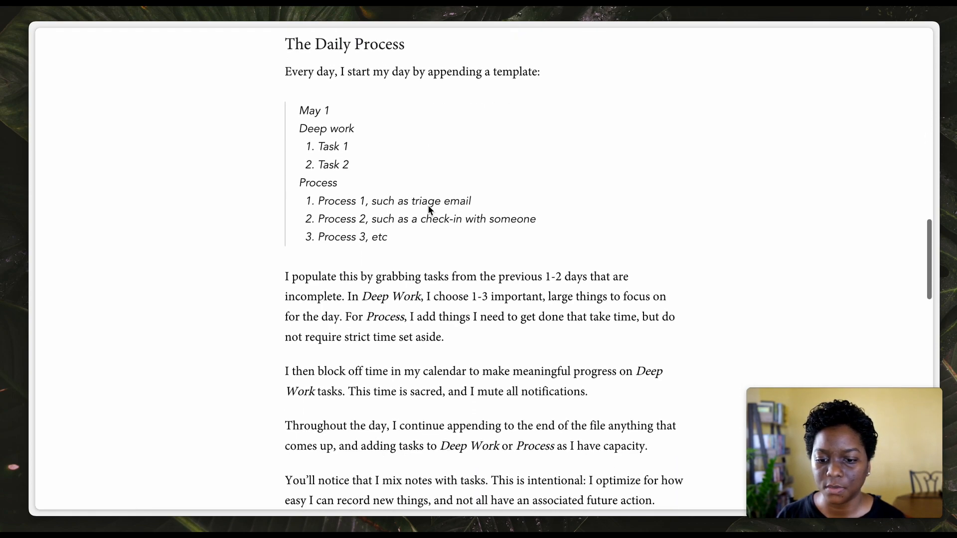
scroll(429, 209, down, 10)
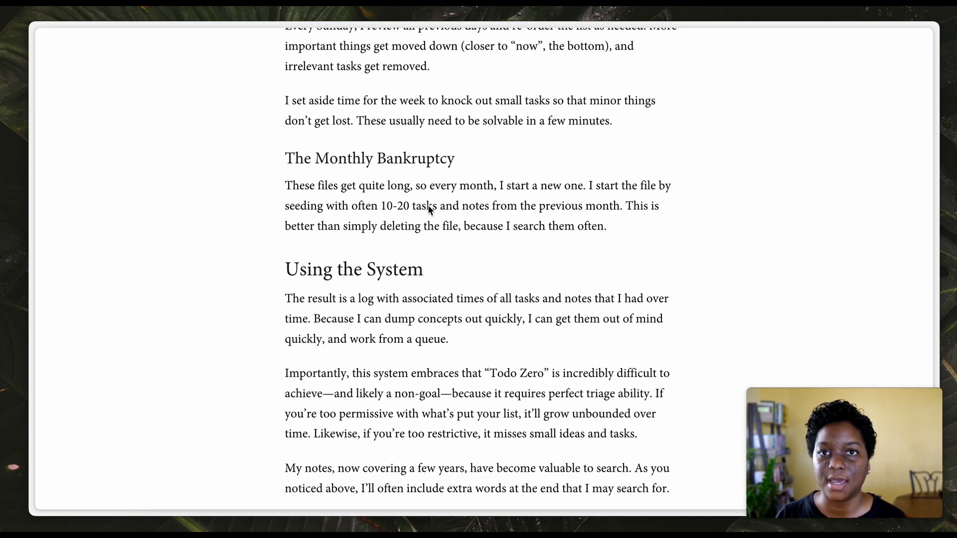
scroll(429, 206, down, 3)
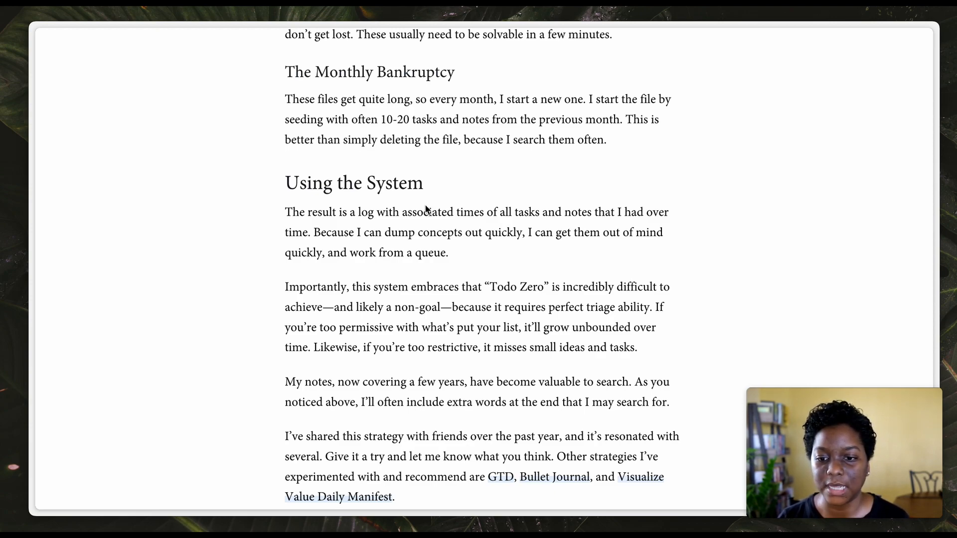
- Switch back to Notion and look over the months of the 2023 database in its list view
mouse_move(0, 244)
click(51, 250)
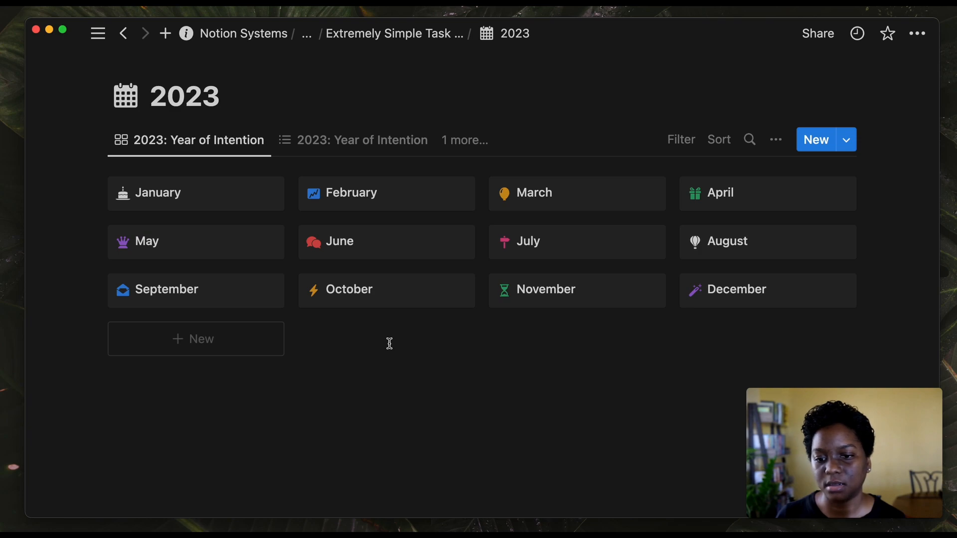
click(358, 148)
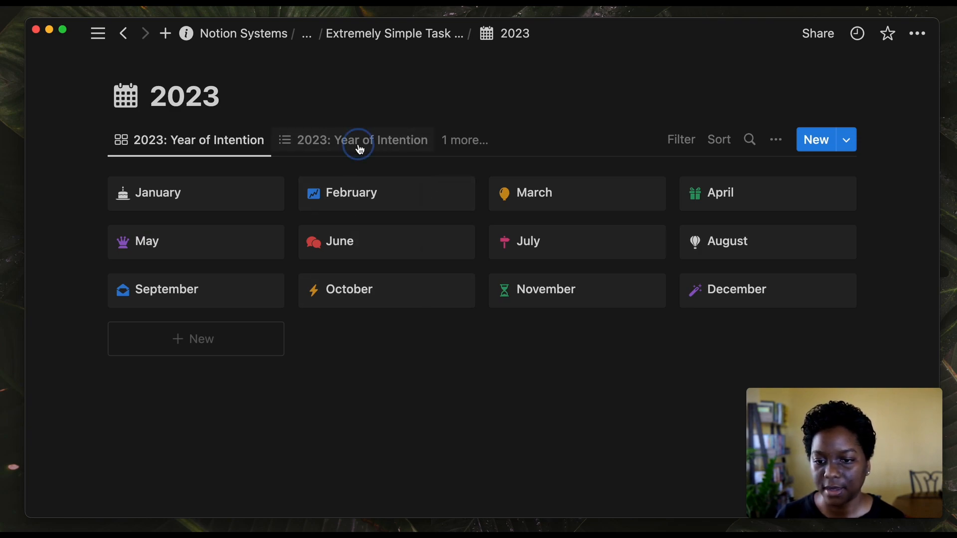
scroll(359, 149, down, 2)
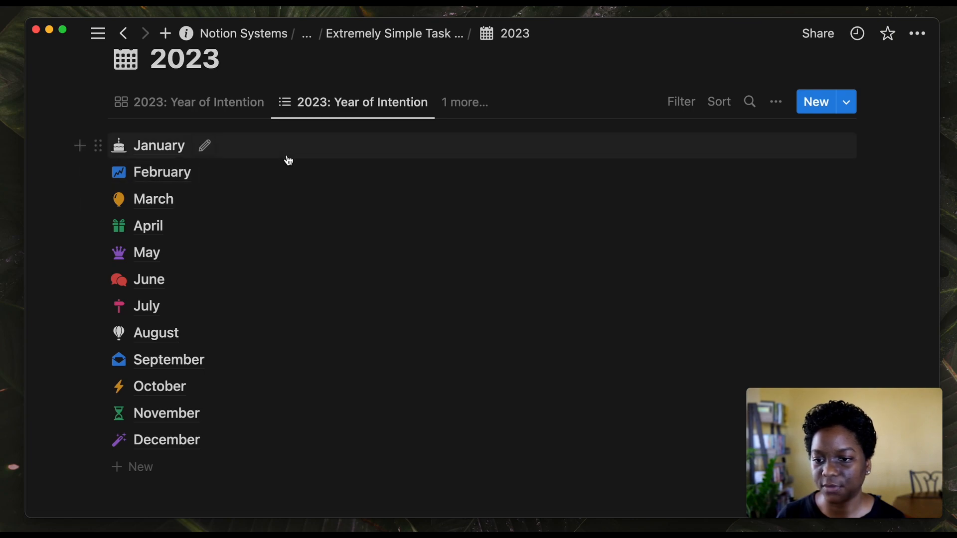
scroll(291, 265, up, 1)
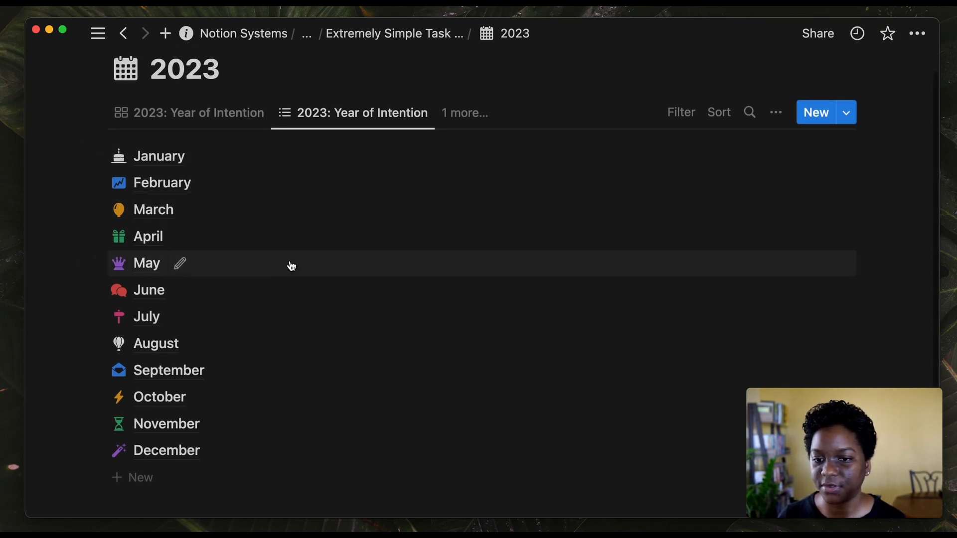
- Show the 2023 database in the Overview table view and narrow the Week 1 to Week 4 columns to fit the page width
click(451, 124)
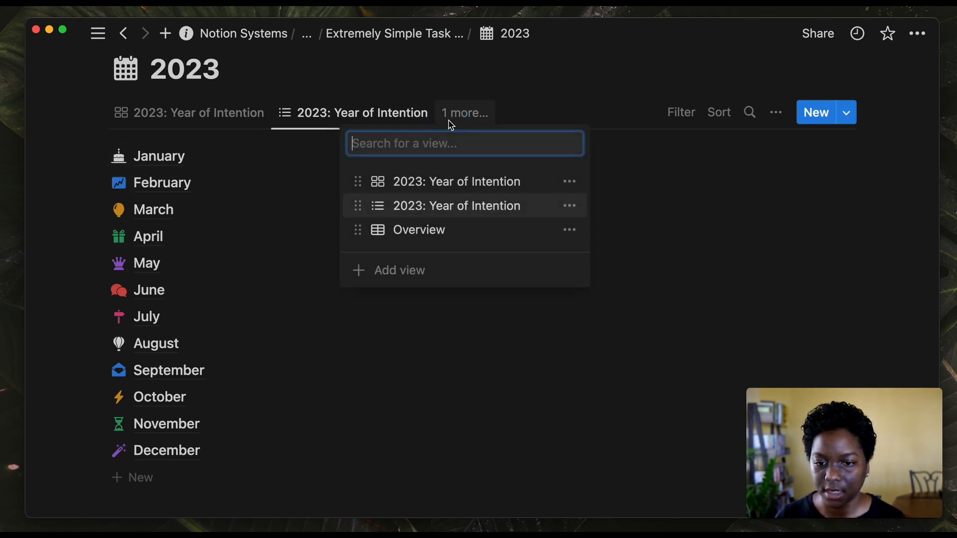
click(460, 241)
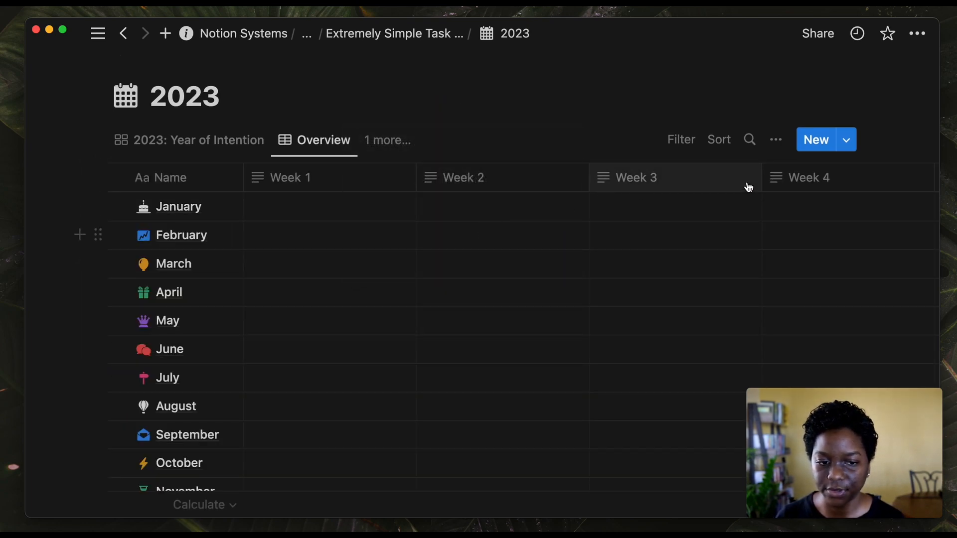
scroll(915, 213, down, 2)
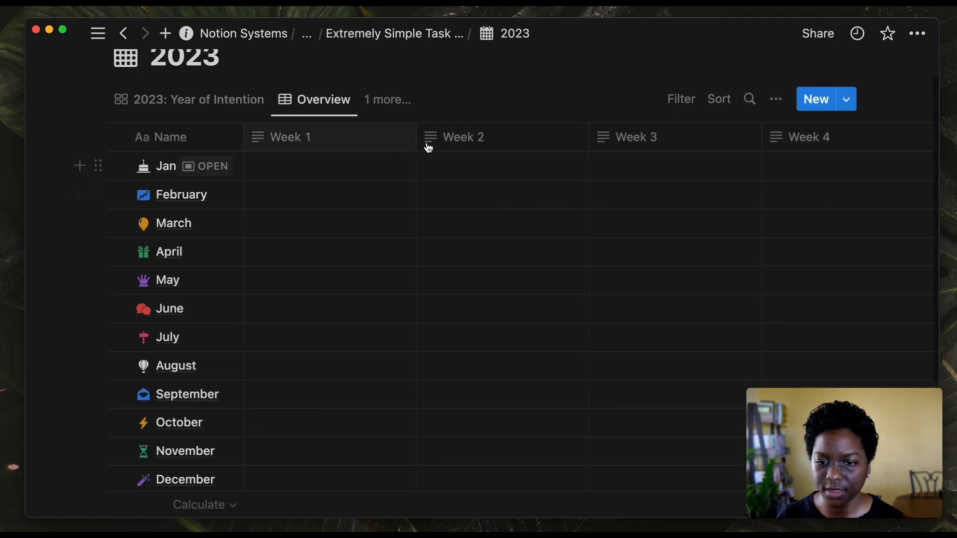
drag(418, 141, 377, 141)
drag(524, 143, 499, 141)
drag(671, 141, 634, 142)
drag(806, 143, 771, 148)
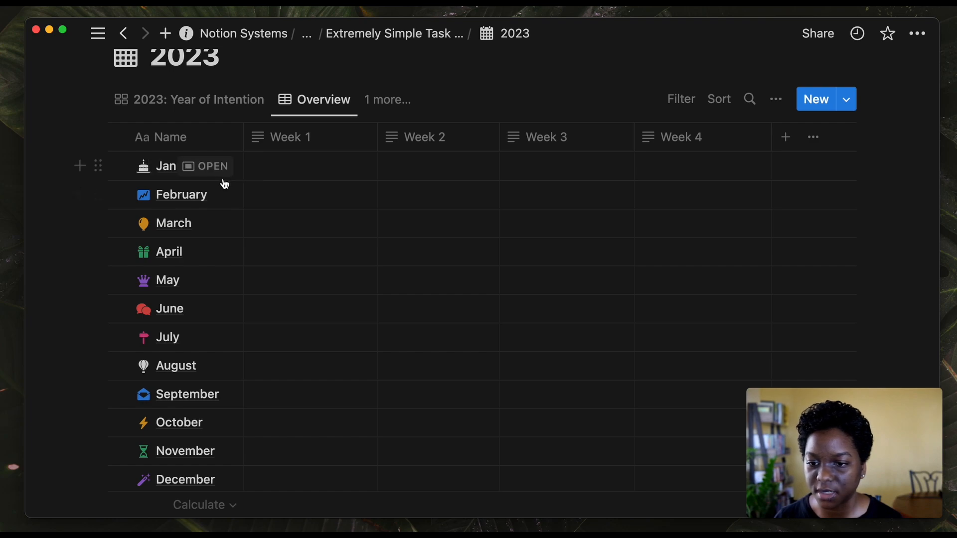
- Open the February entry from the Overview table as a full page
scroll(257, 235, down, 1)
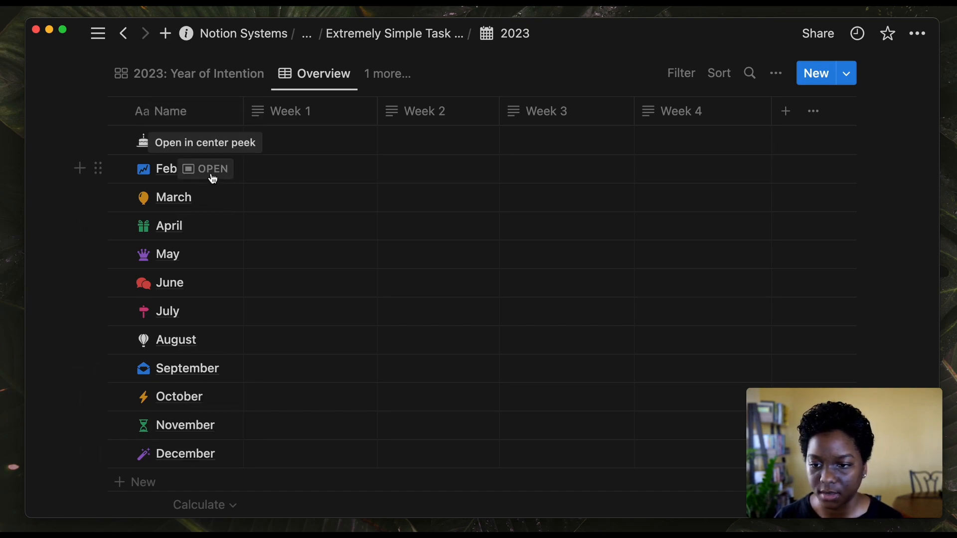
click(210, 170)
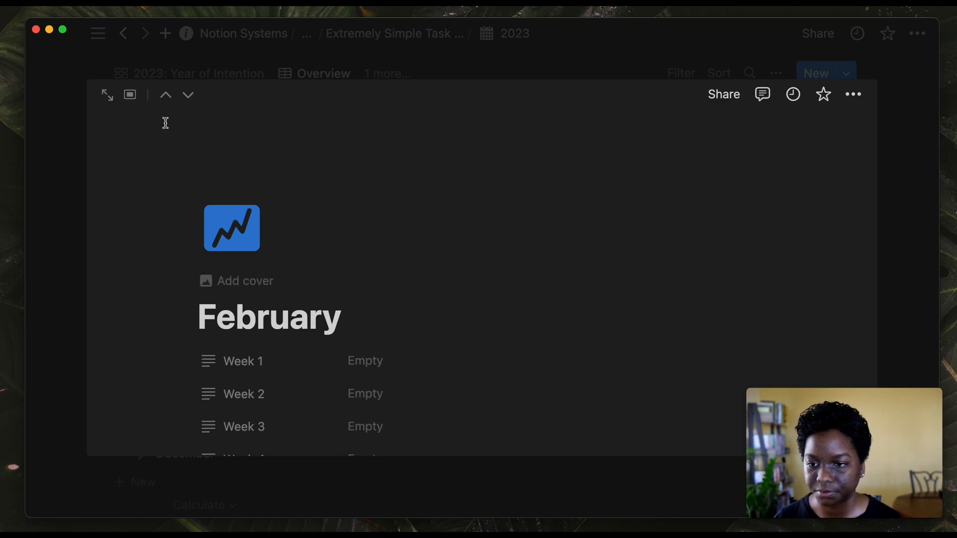
click(112, 96)
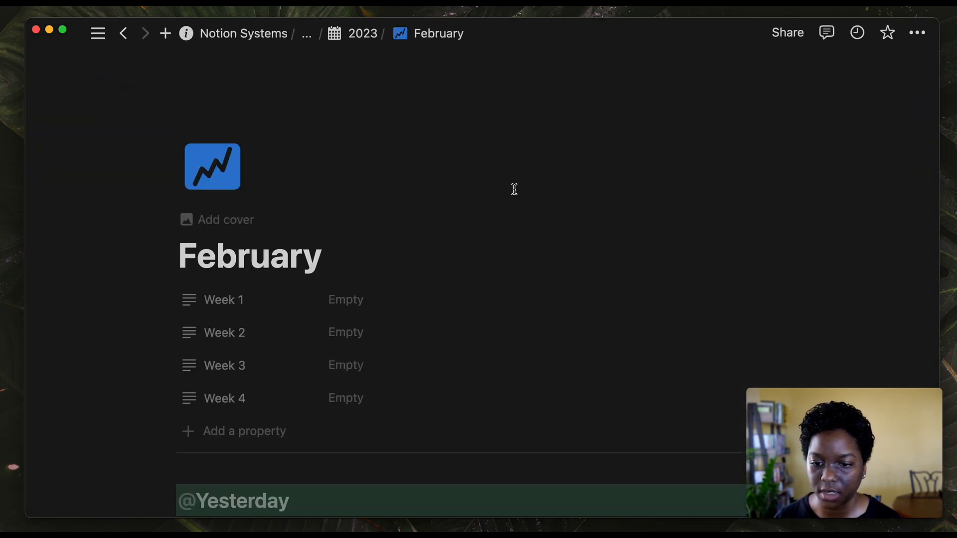
- Examine February's weekly properties and the Yesterday entry's date, Deep Work, Fleeting Tasks and Notes sections
scroll(513, 188, down, 2)
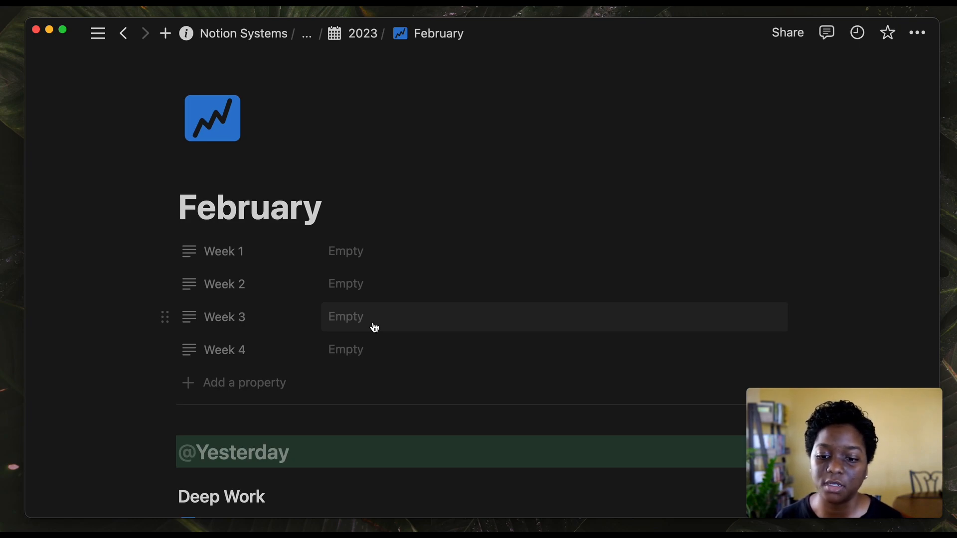
scroll(374, 326, down, 1)
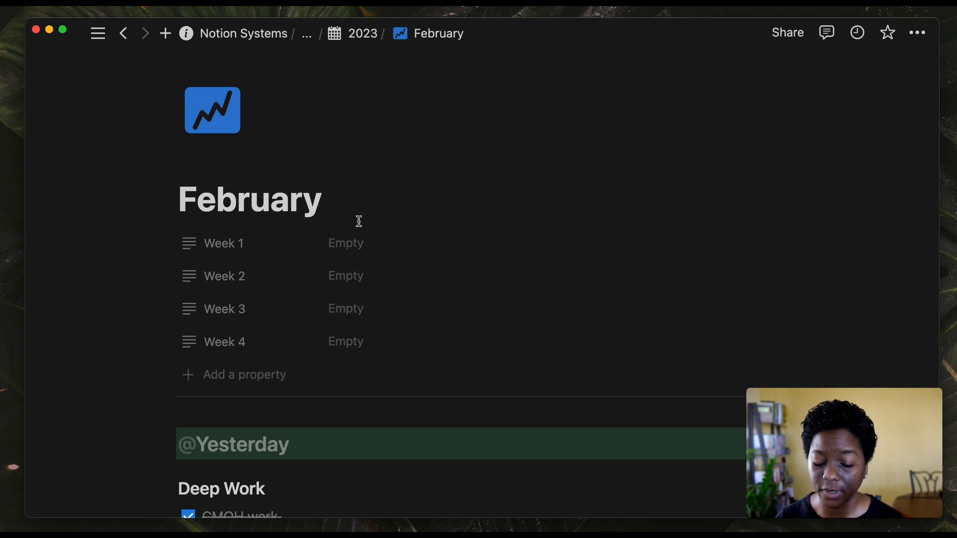
scroll(359, 221, down, 5)
scroll(360, 227, down, 5)
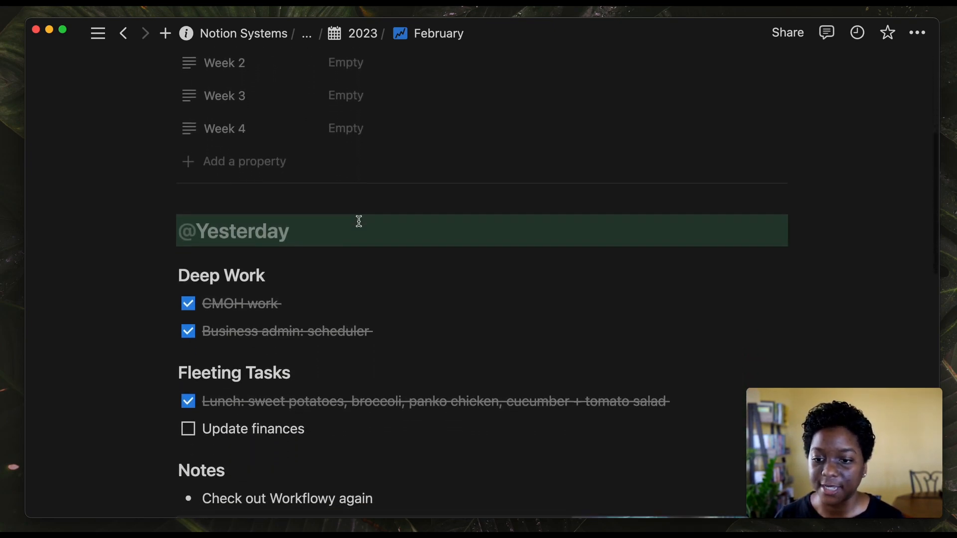
scroll(359, 221, down, 2)
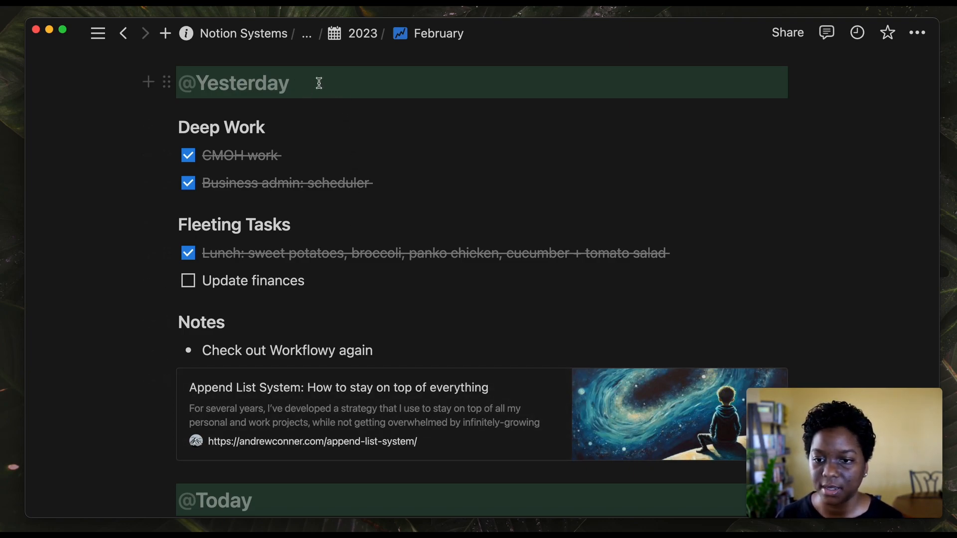
mouse_move(278, 92)
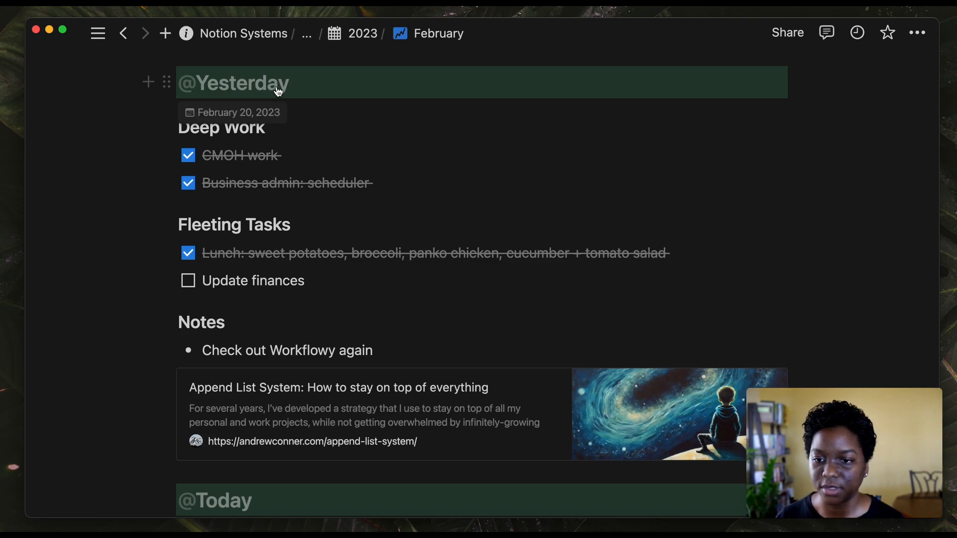
scroll(254, 332, down, 3)
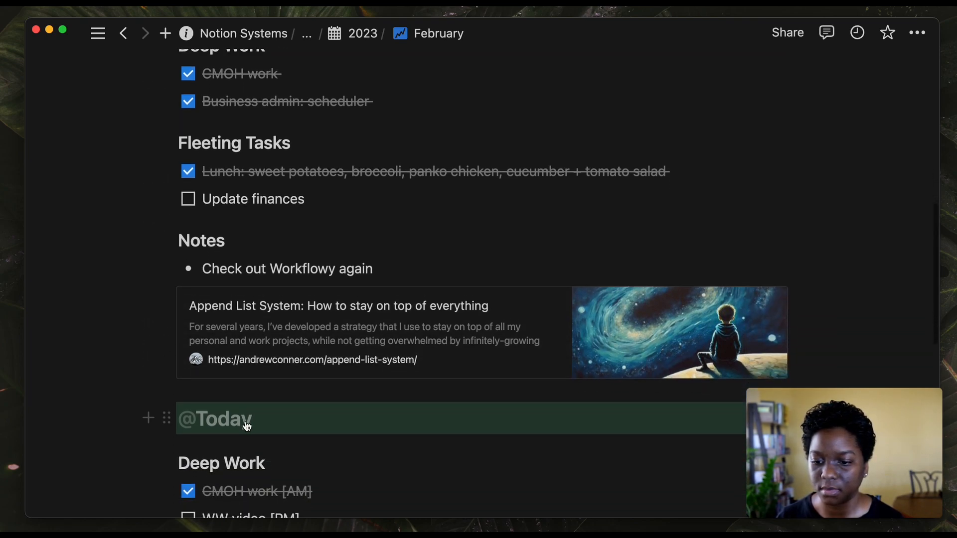
scroll(271, 403, up, 4)
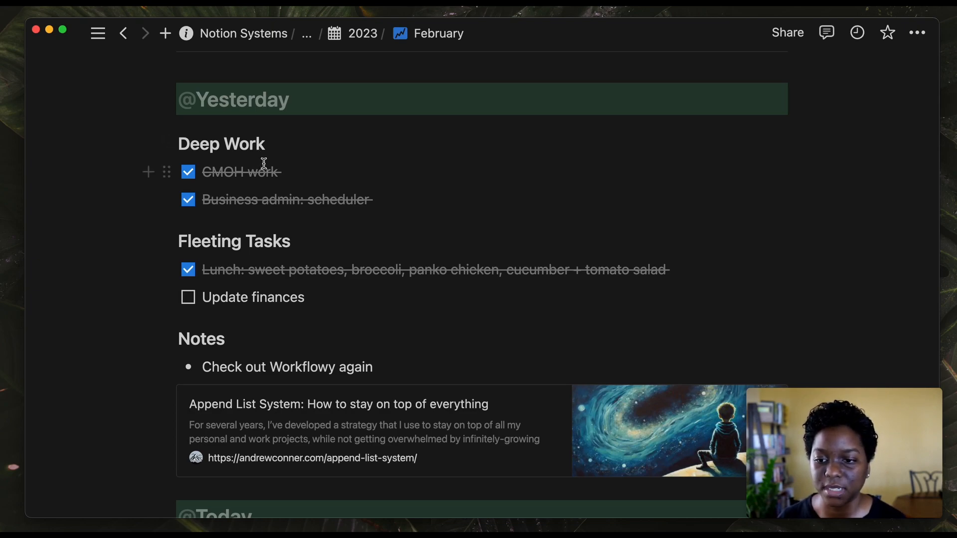
scroll(265, 163, down, 1)
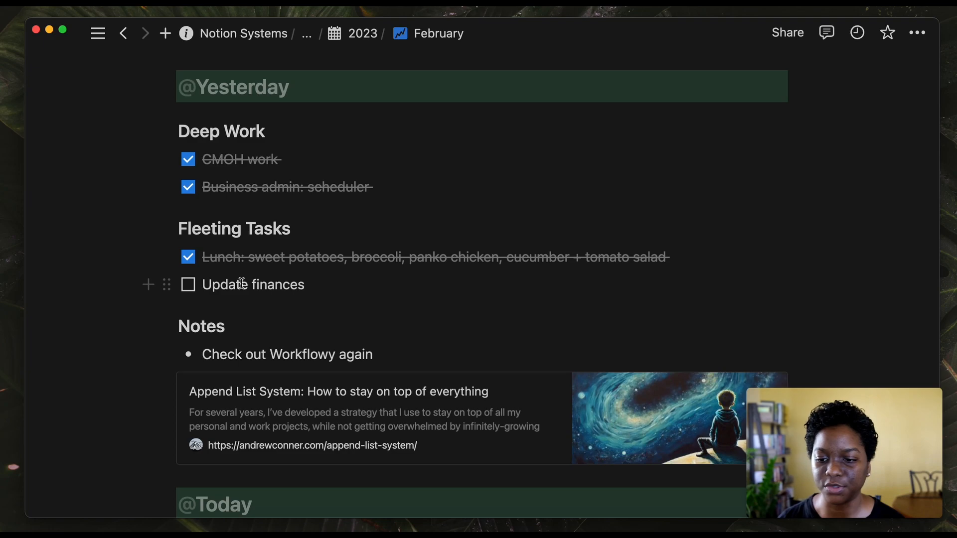
scroll(241, 283, down, 1)
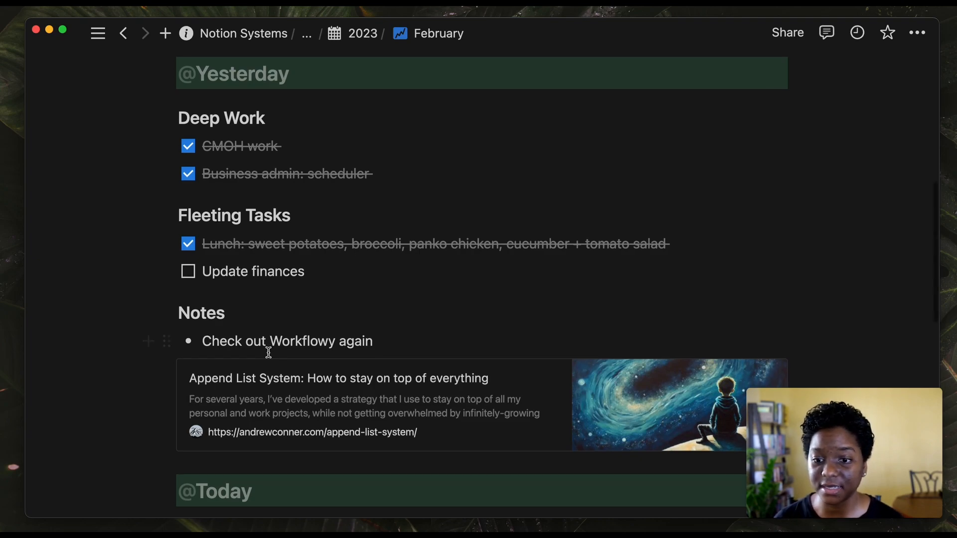
scroll(269, 353, down, 2)
scroll(269, 354, down, 3)
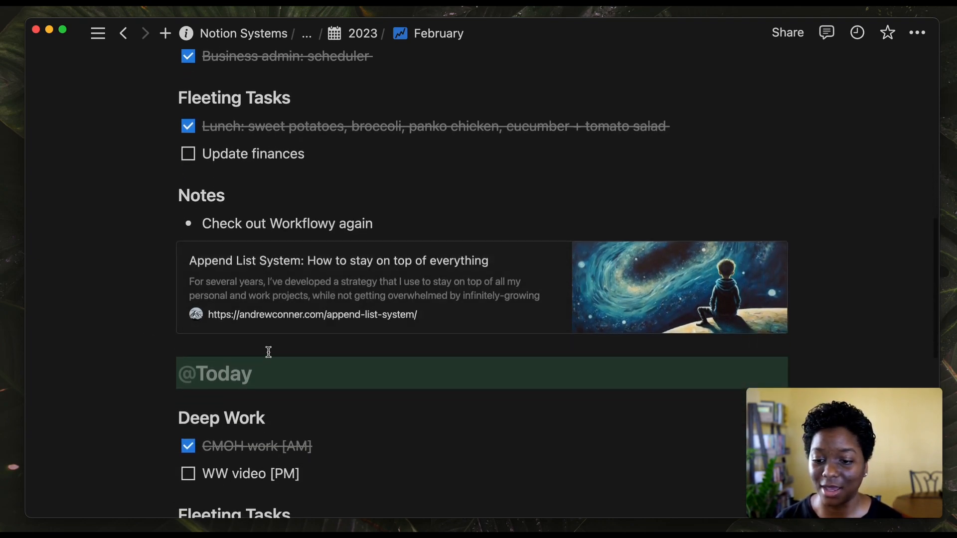
scroll(269, 352, up, 8)
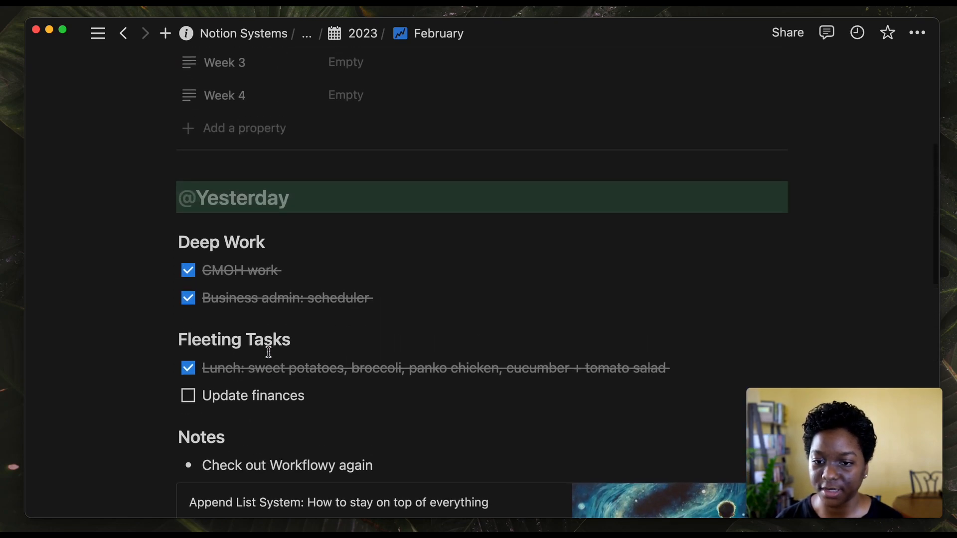
scroll(269, 352, down, 3)
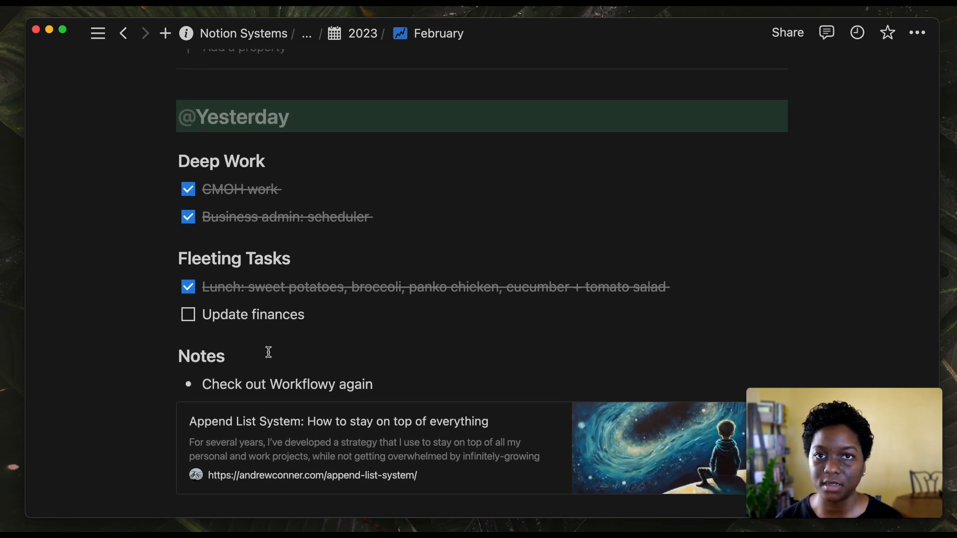
- Examine the Today entry's Deep Work, Fleeting Tasks and Notes sections, including its saved video bookmarks
scroll(269, 353, down, 10)
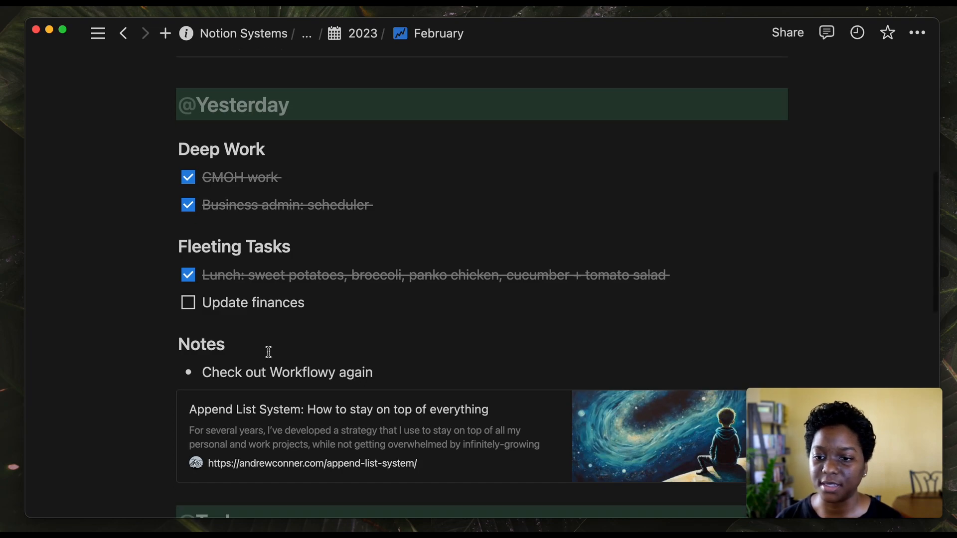
scroll(285, 378, down, 4)
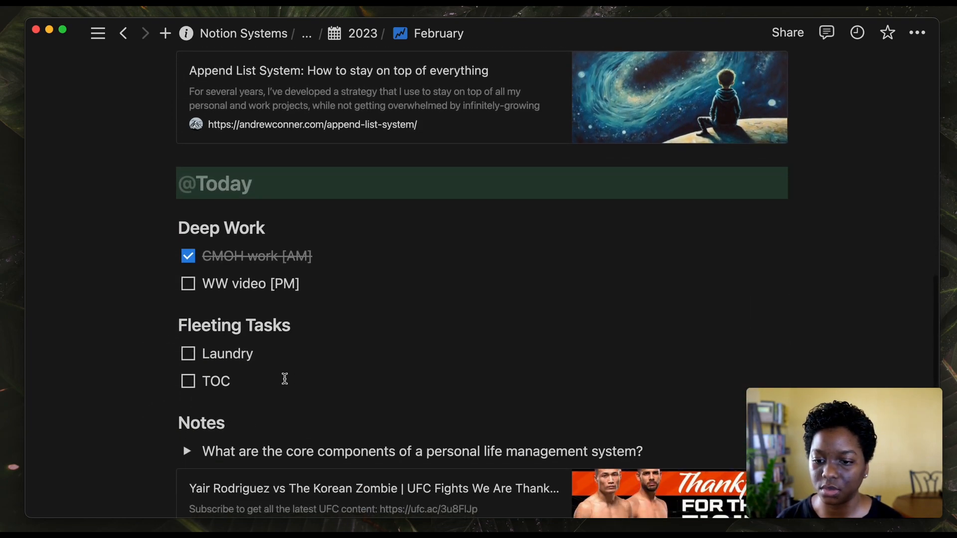
scroll(299, 474, down, 3)
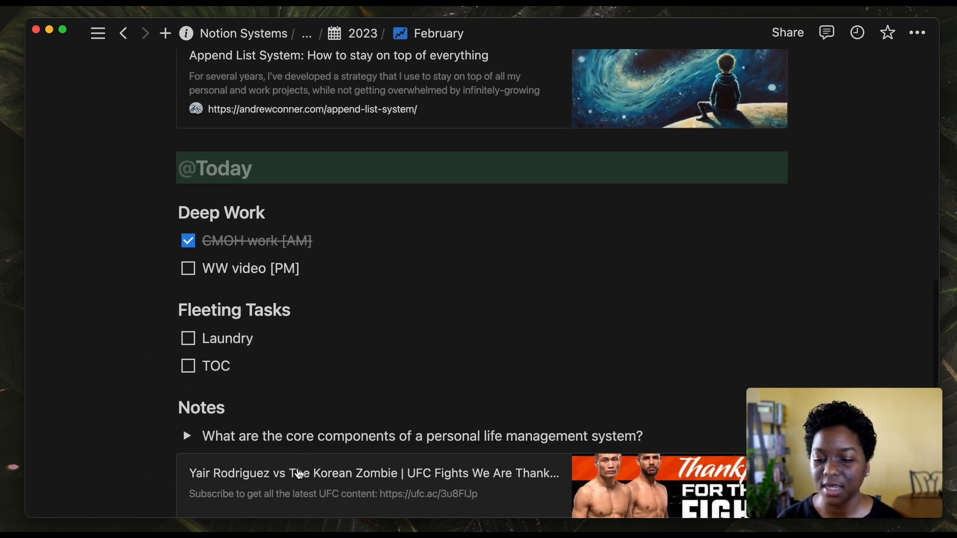
scroll(299, 473, down, 3)
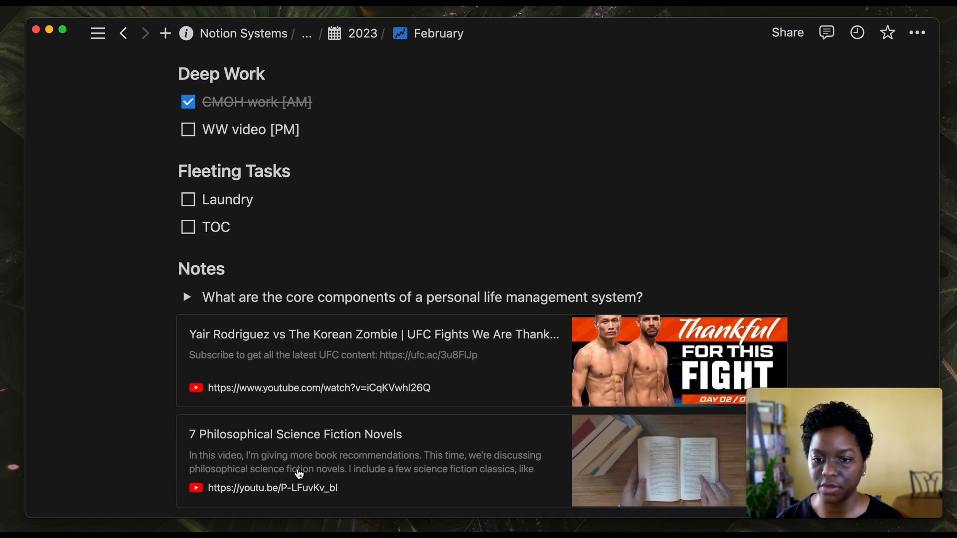
scroll(329, 334, up, 8)
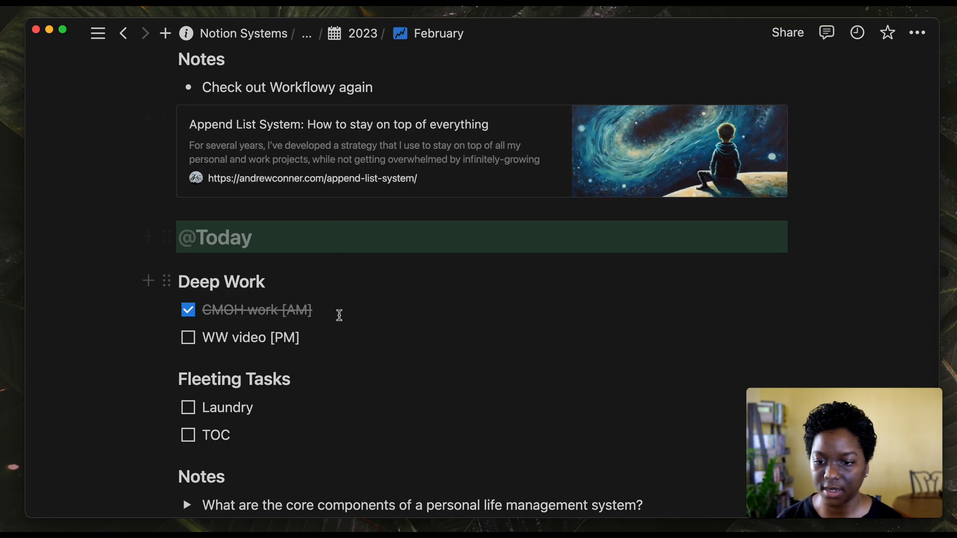
- Open the configuration of the "Add a new day" template button below the Today entry on the February page
scroll(345, 336, down, 15)
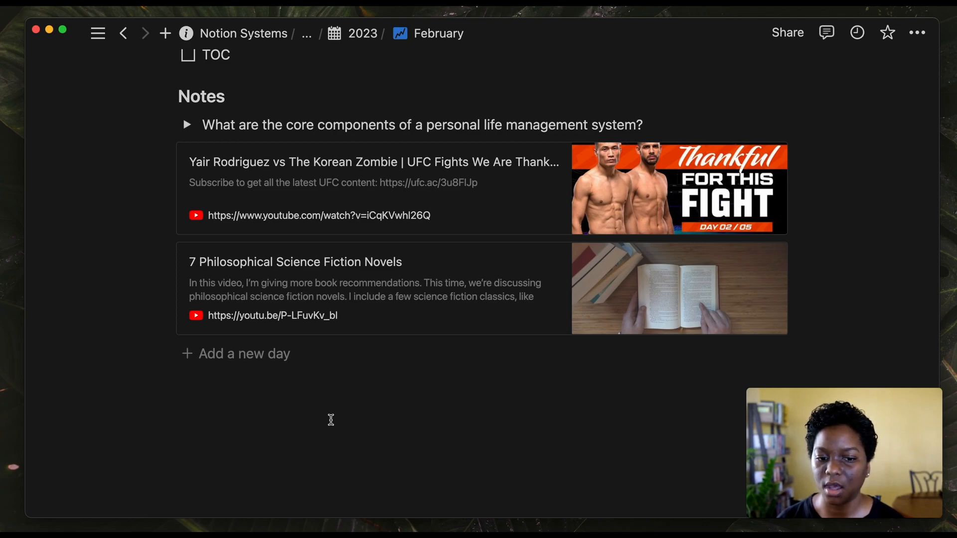
scroll(331, 421, up, 2)
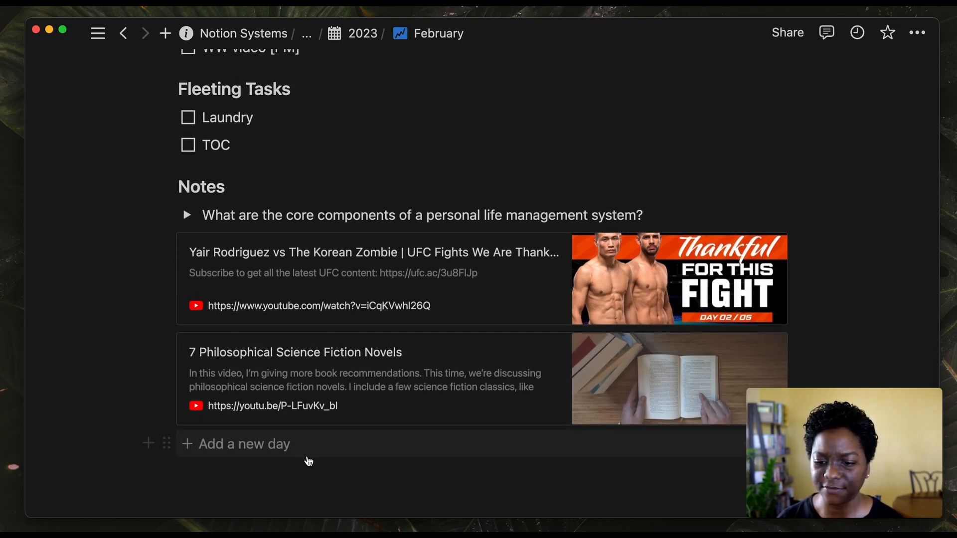
scroll(308, 456, down, 2)
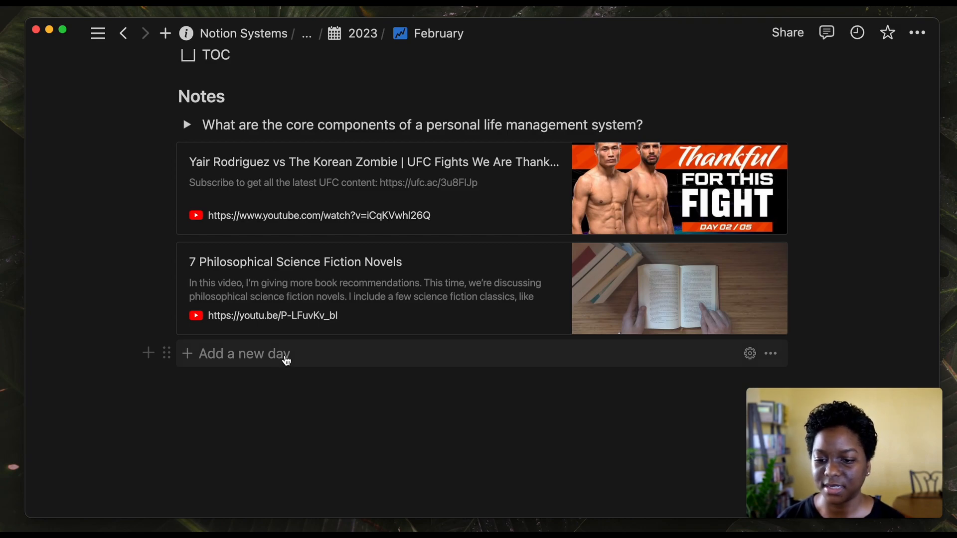
scroll(285, 360, up, 10)
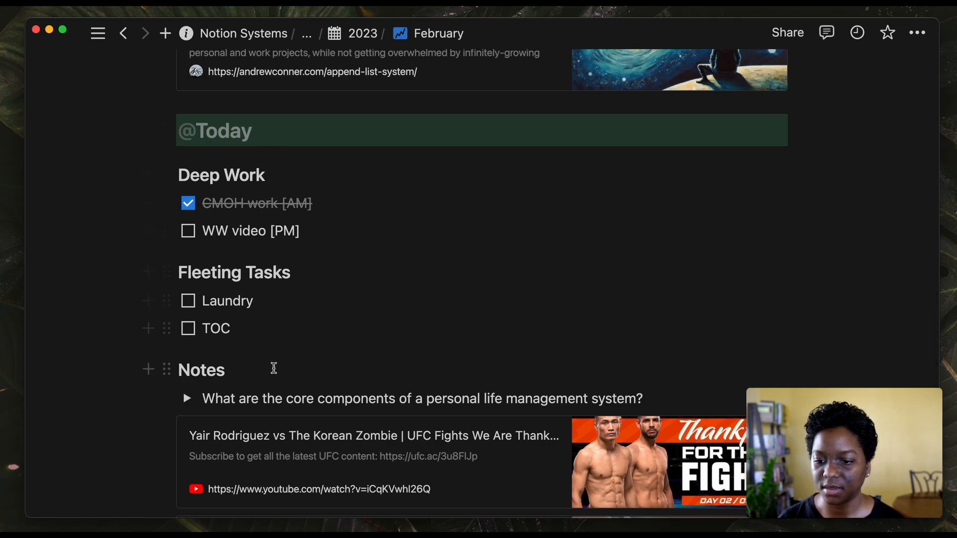
scroll(274, 367, down, 10)
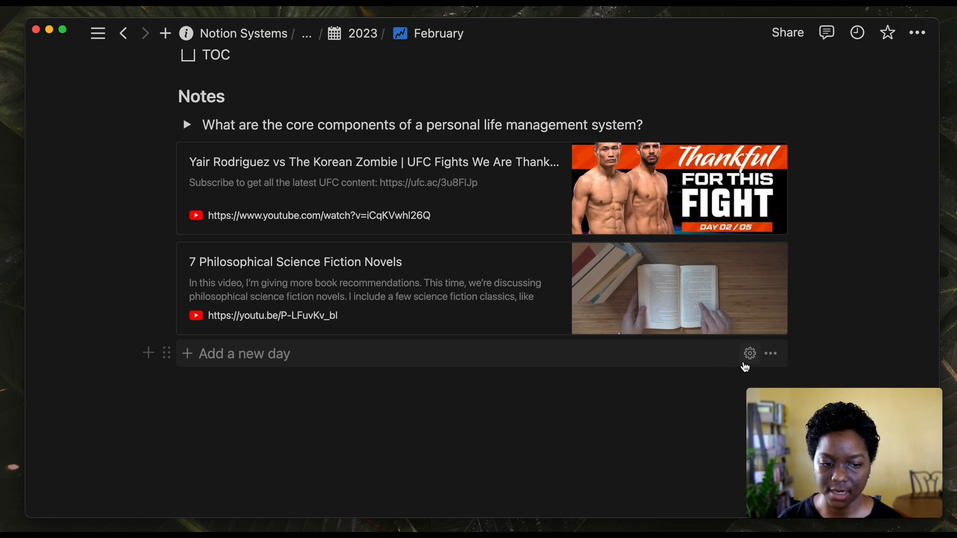
click(749, 354)
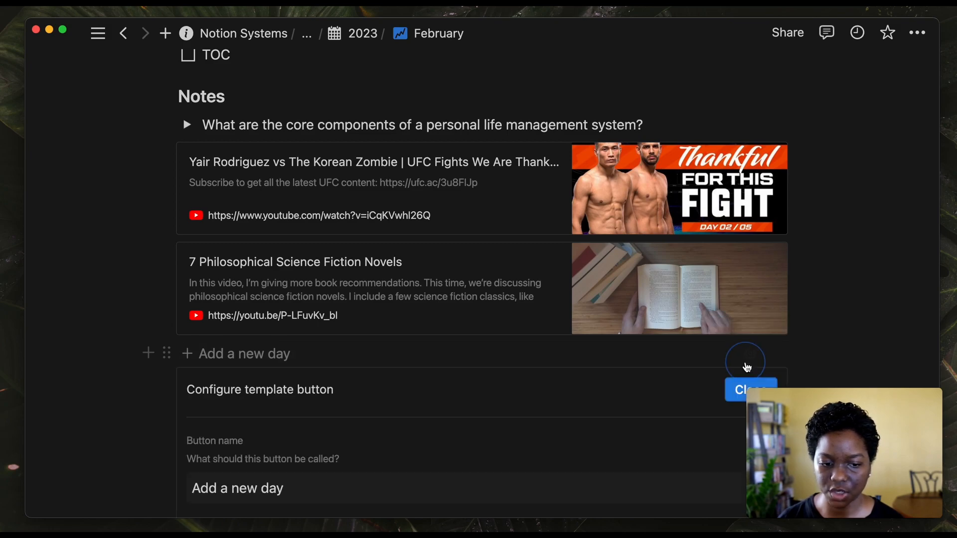
scroll(746, 357, down, 5)
scroll(746, 357, down, 5)
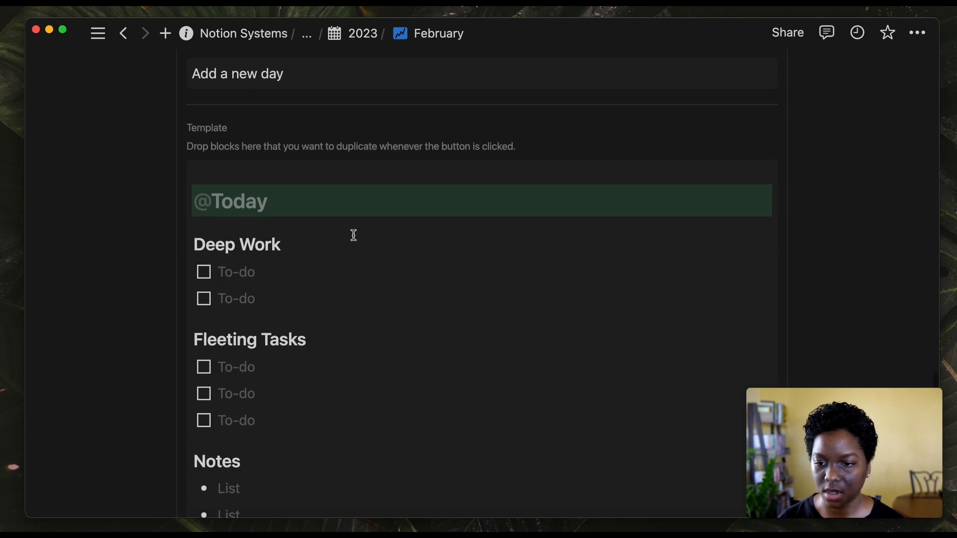
mouse_move(245, 208)
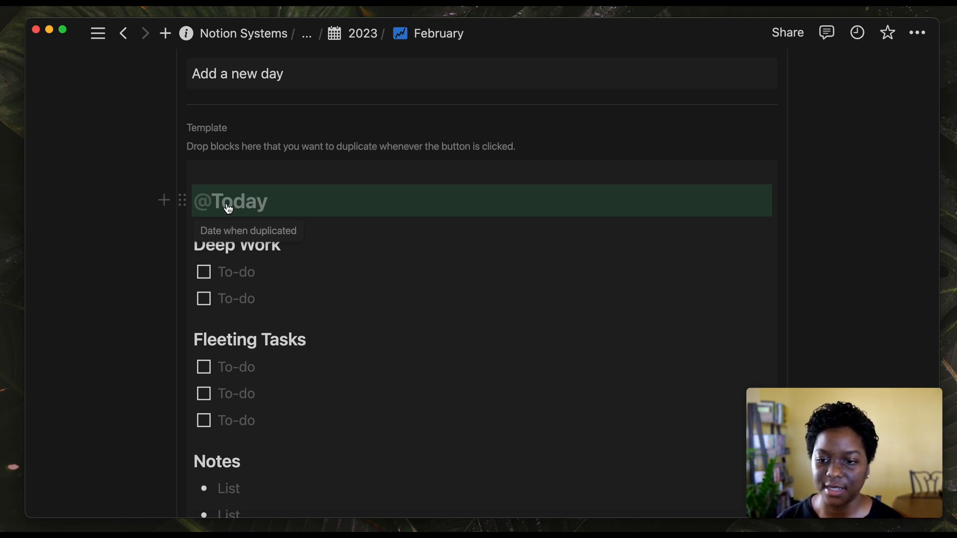
scroll(253, 205, down, 2)
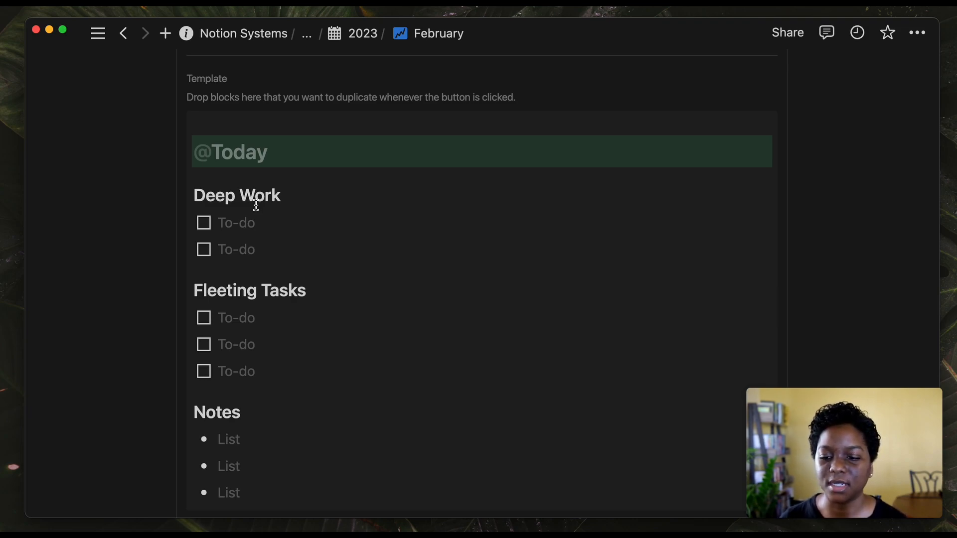
scroll(256, 205, down, 3)
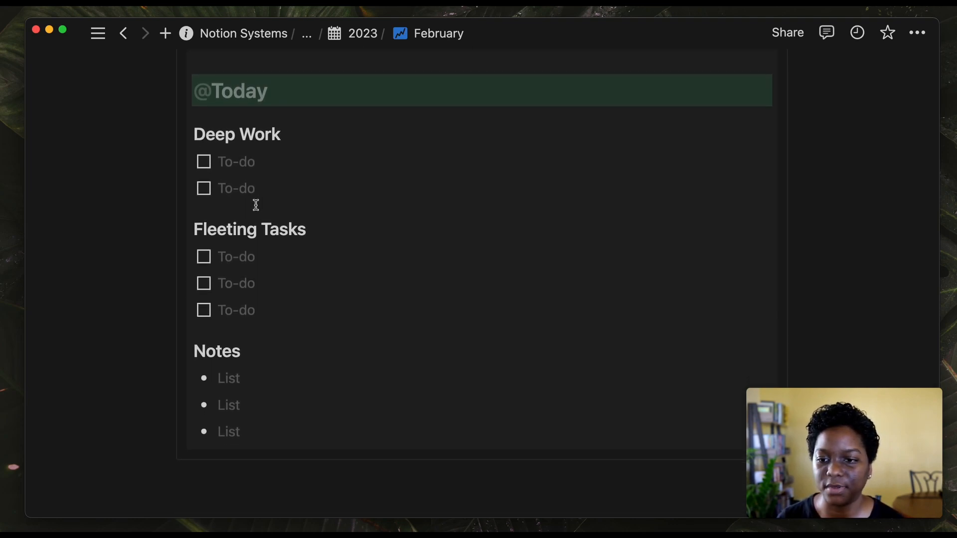
scroll(256, 205, up, 1)
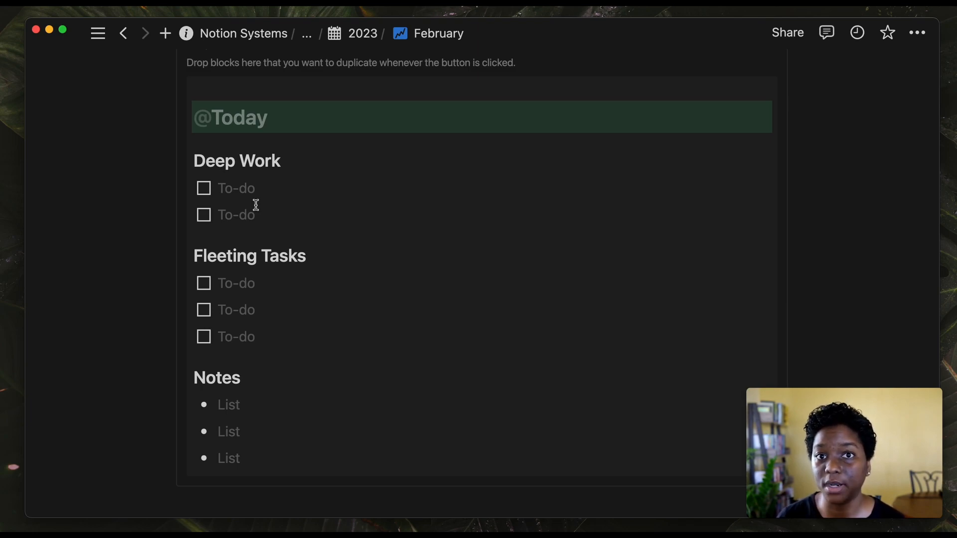
scroll(265, 257, up, 1)
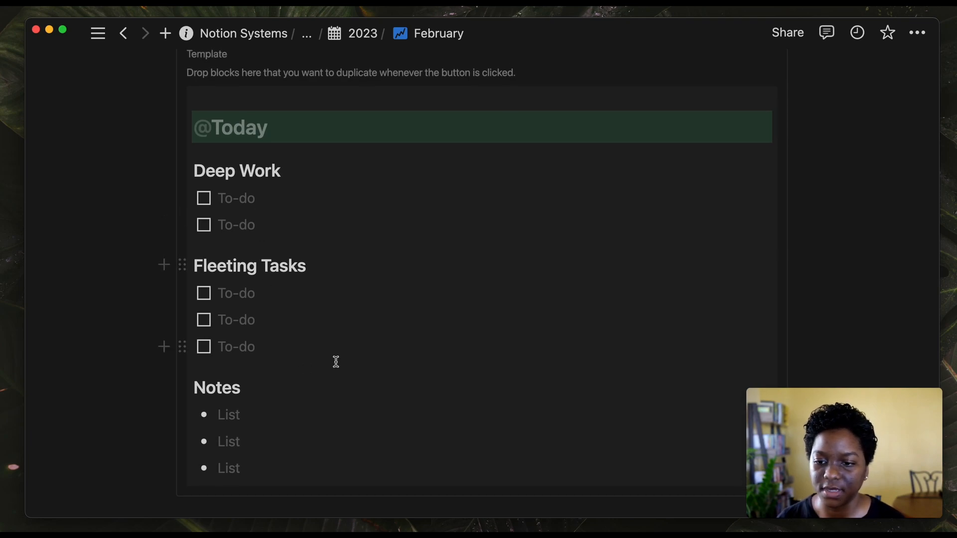
scroll(339, 329, up, 1)
scroll(352, 295, up, 5)
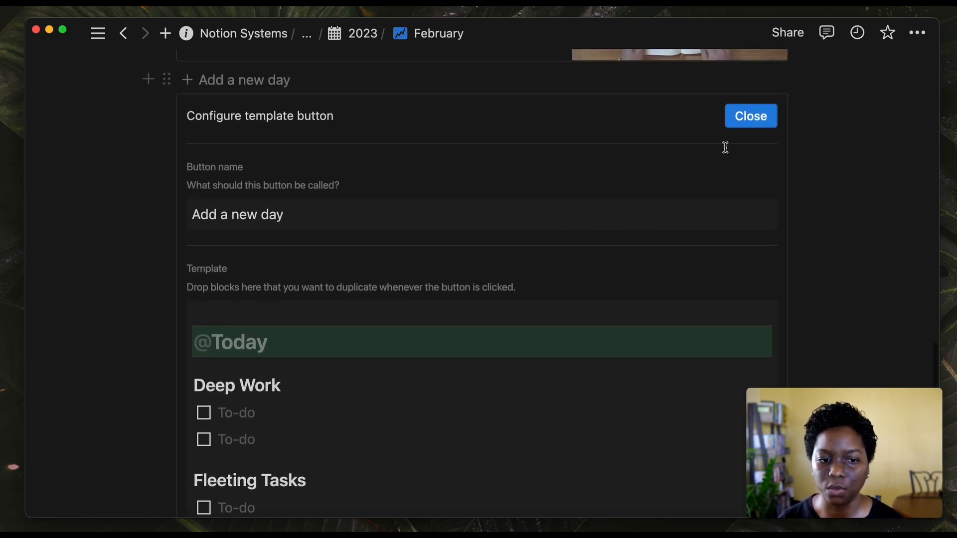
click(737, 128)
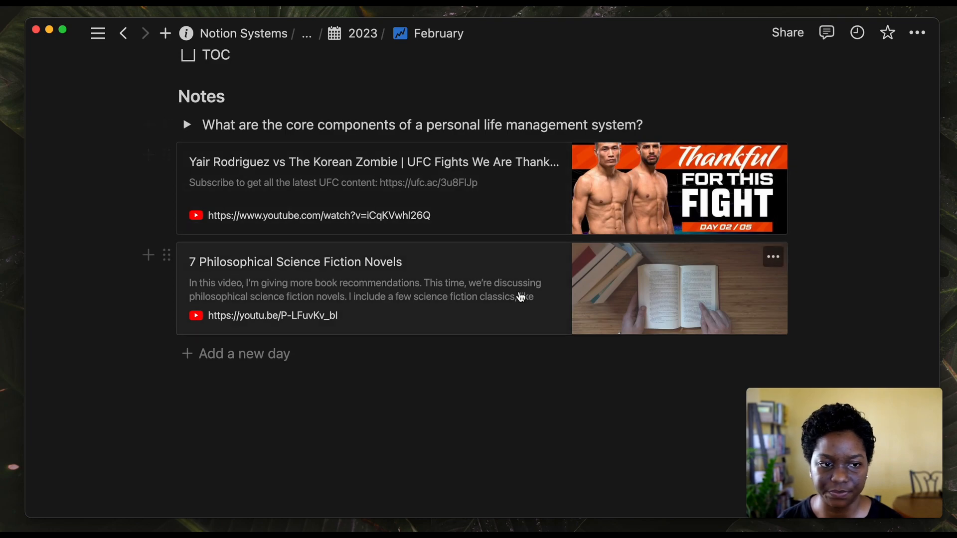
- Go back from February through the 2023 database to the parent Extremely Simple Task & Notes System page
scroll(522, 297, up, 8)
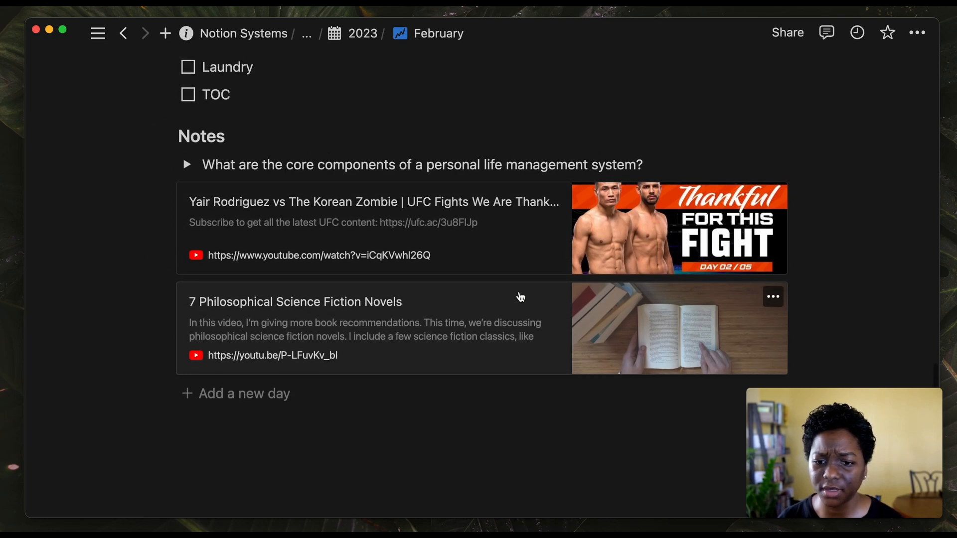
scroll(519, 292, up, 10)
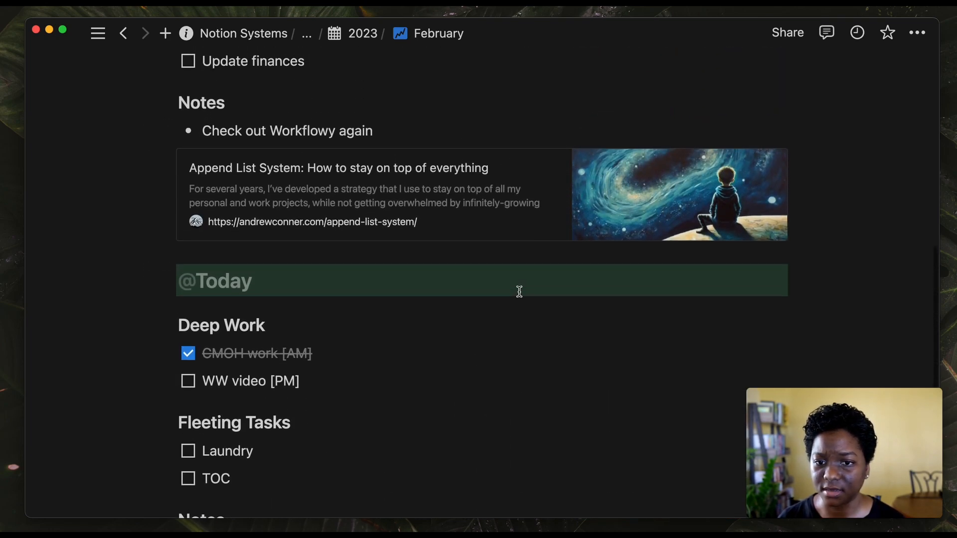
scroll(520, 292, up, 7)
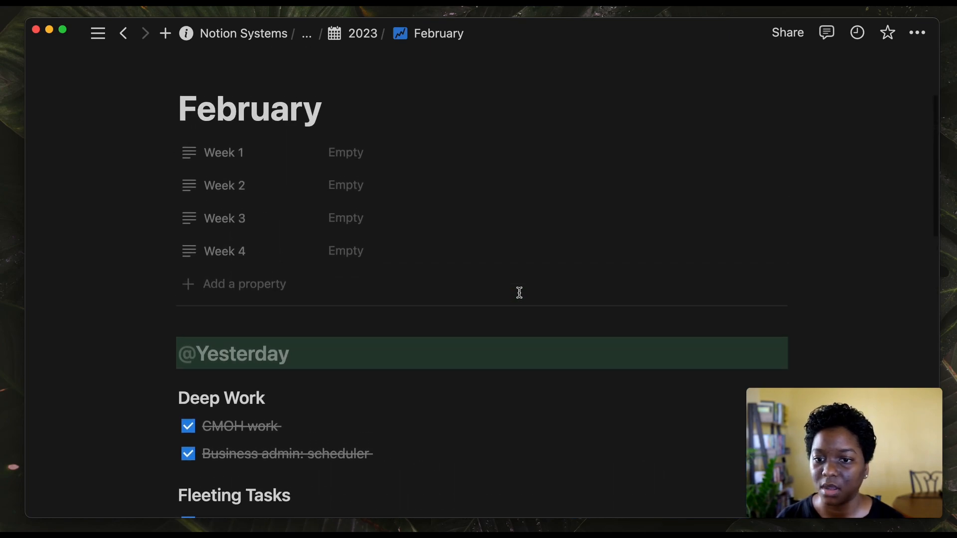
click(368, 36)
scroll(402, 109, down, 1)
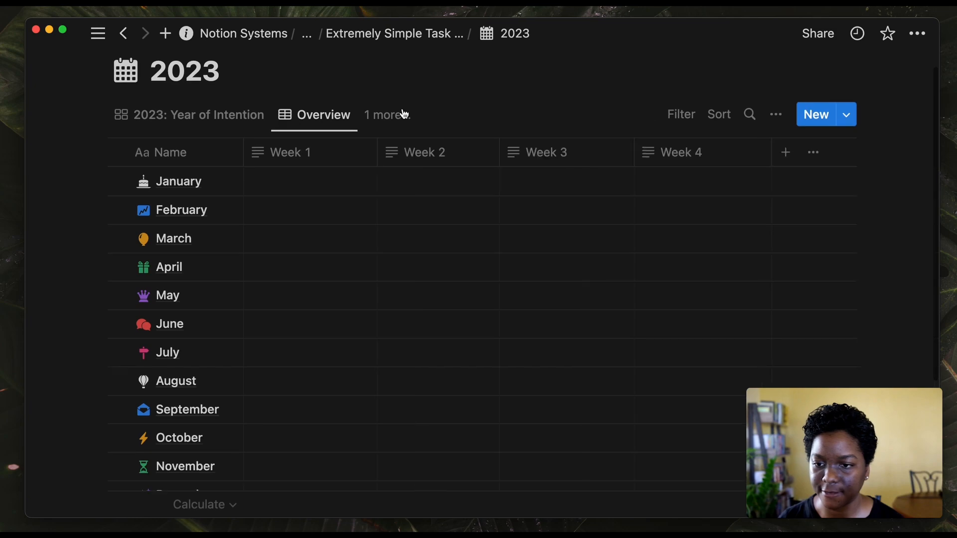
click(342, 44)
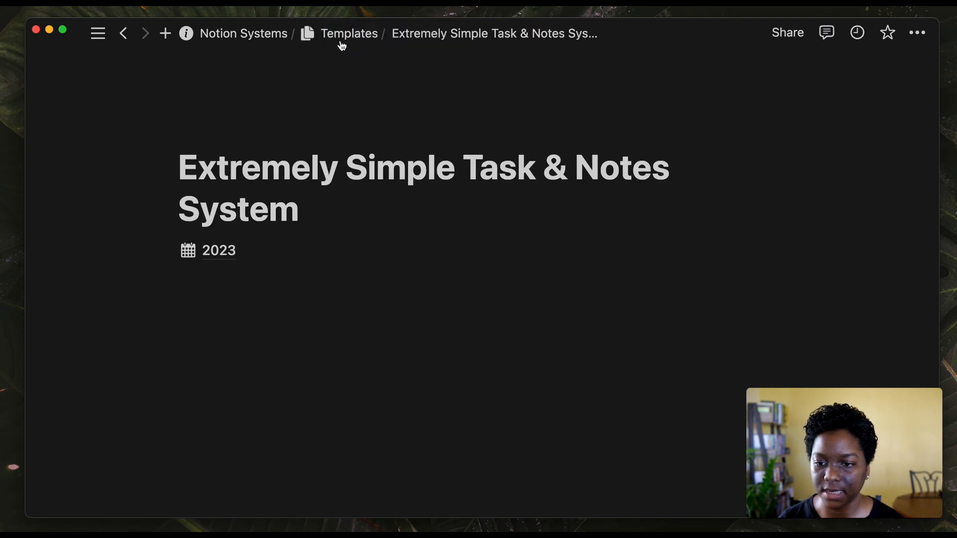
- Insert an inline database below the existing 2023 link and title it 2023
click(252, 279)
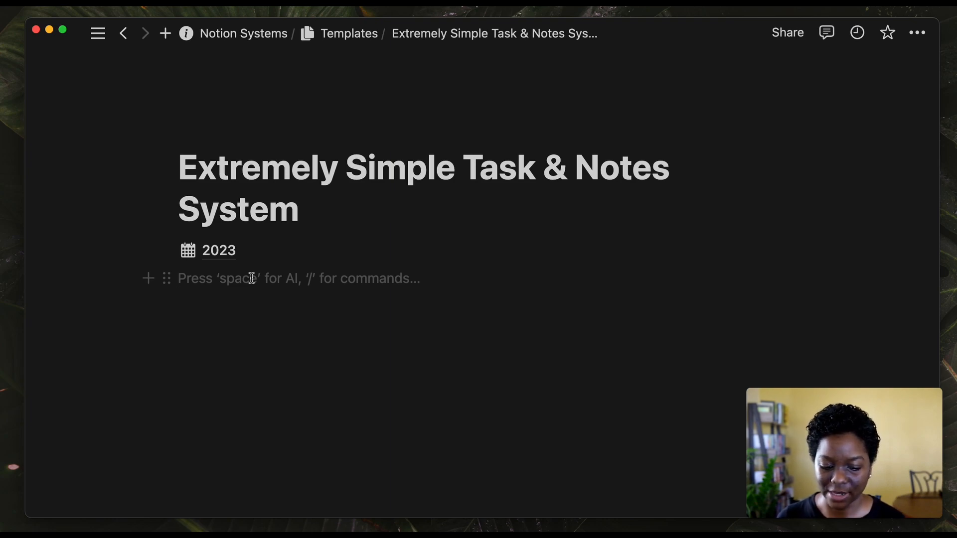
text(/)
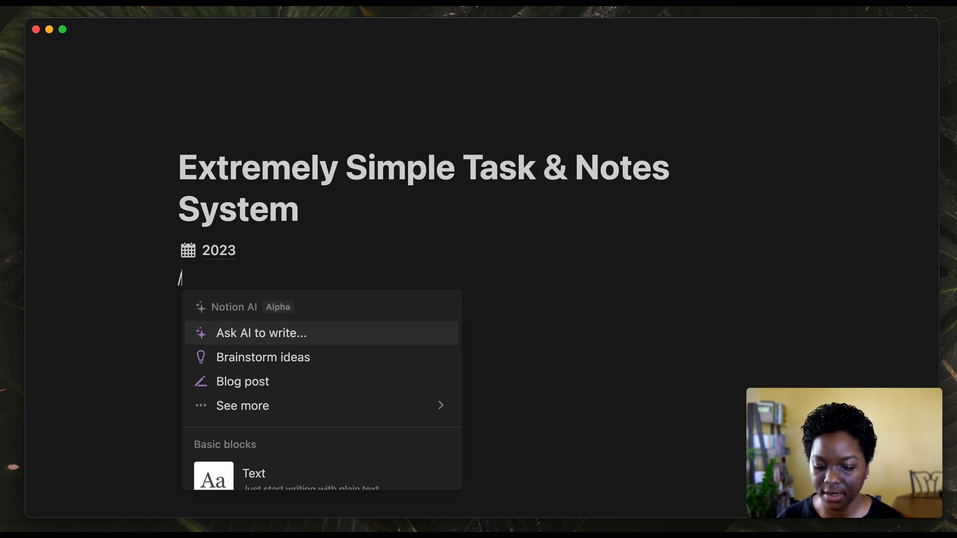
text(inb)
key(BackSpace)
key(BackSpace)
key(BackSpace)
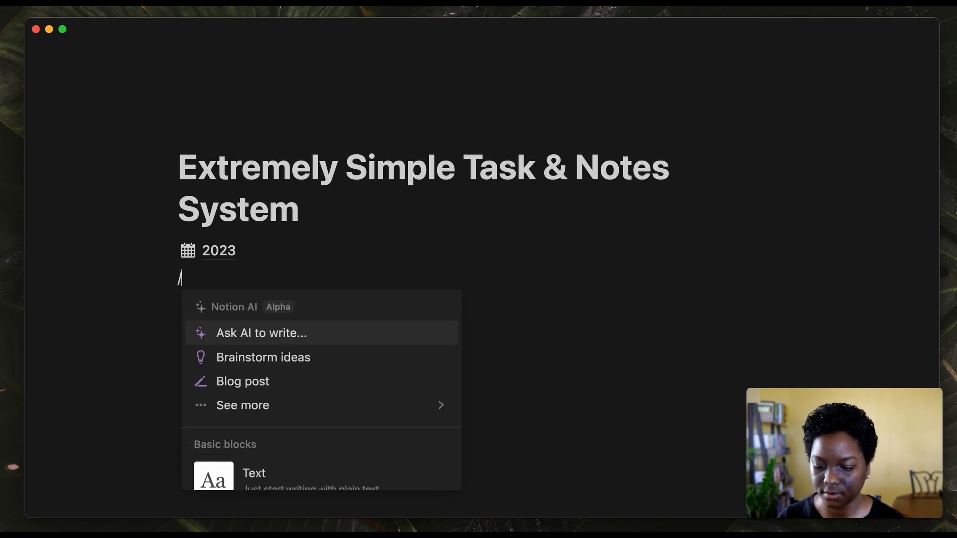
text(data)
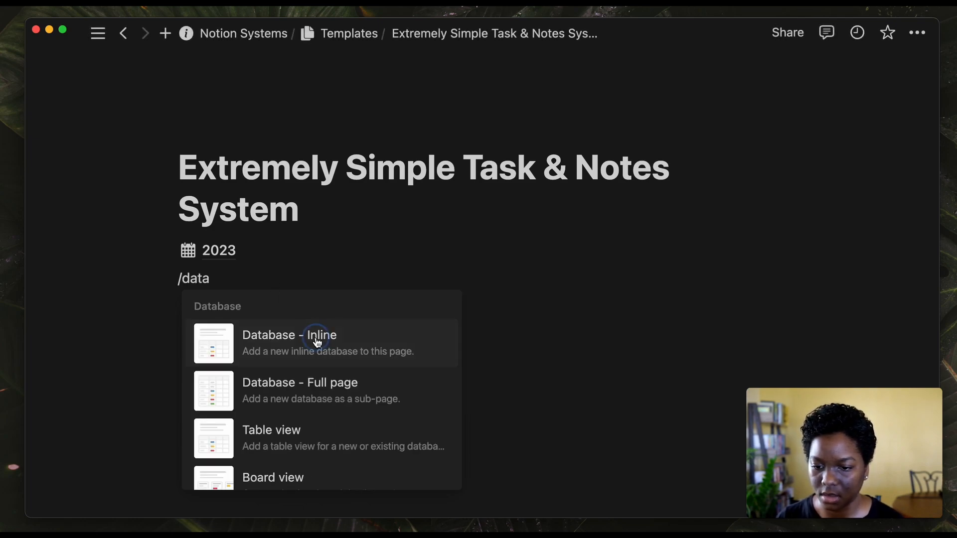
click(317, 343)
text(2023)
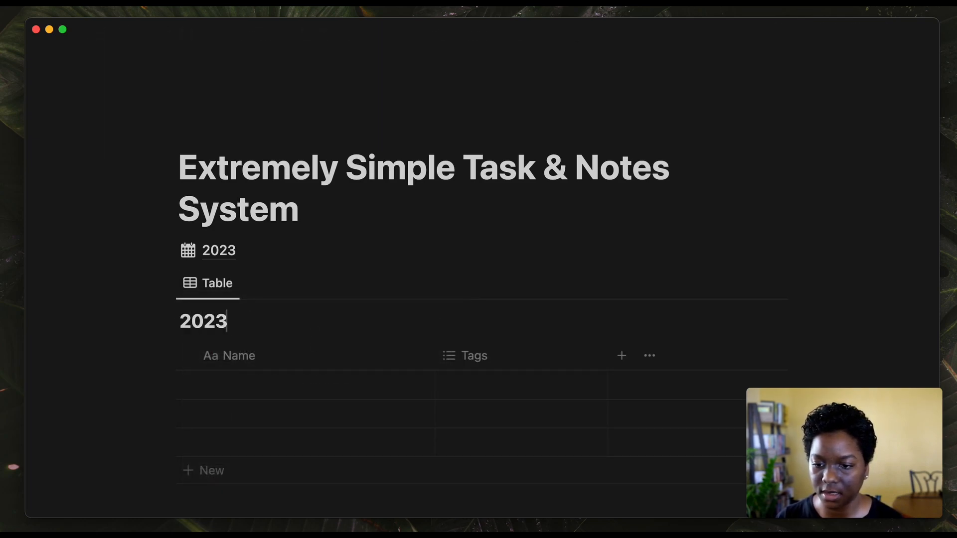
- Delete the three default empty rows from the new 2023 table
scroll(316, 338, down, 1)
scroll(316, 339, down, 3)
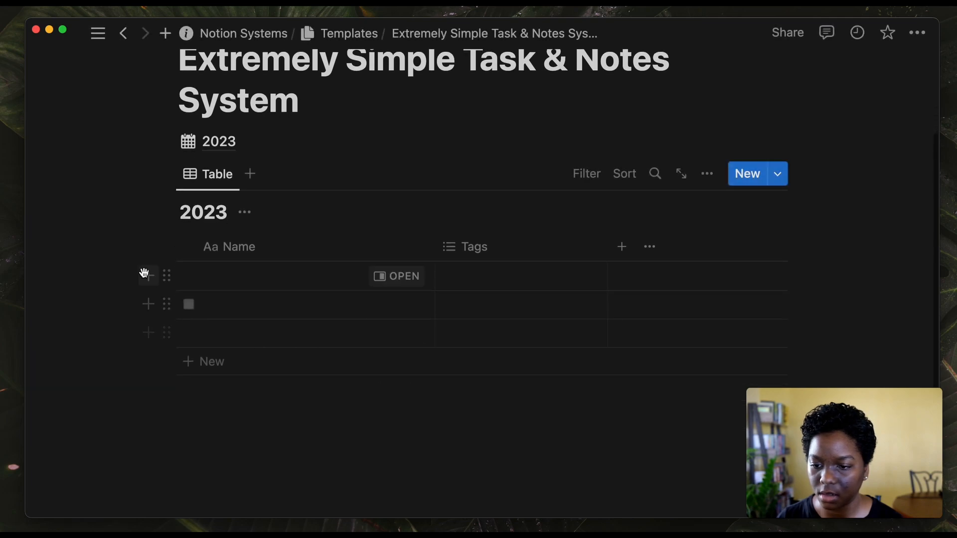
drag(135, 273, 210, 334)
key(Delete)
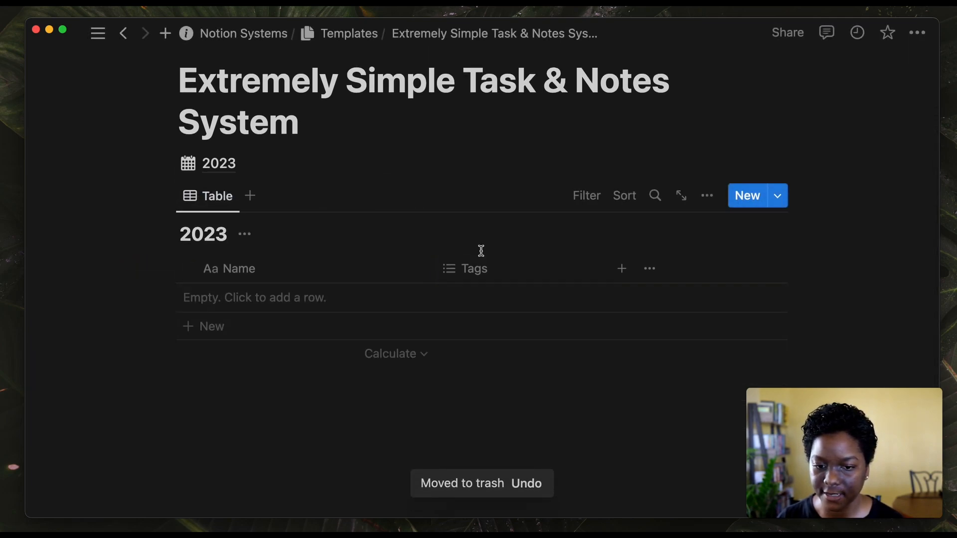
- Delete the Tags property and the stray blank row from the new 2023 table
click(473, 290)
click(473, 283)
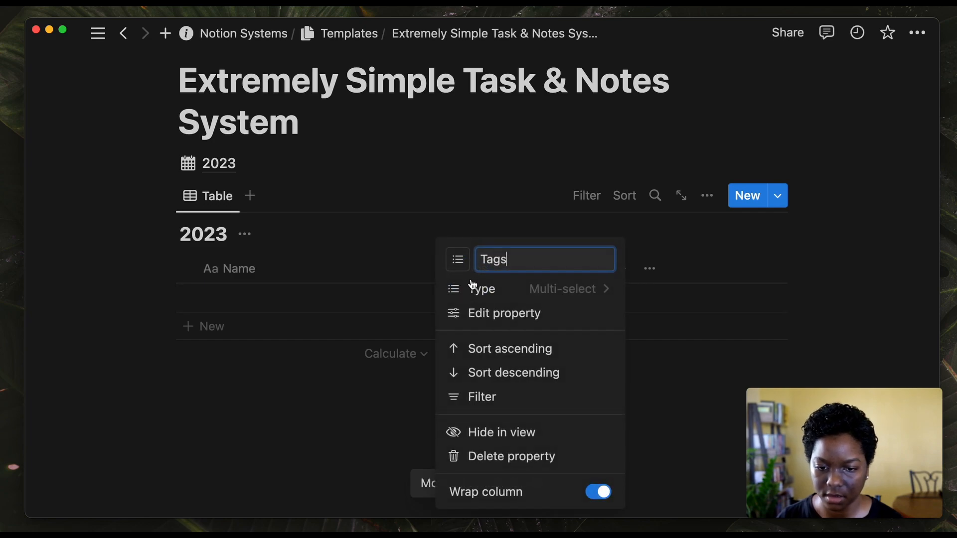
click(479, 455)
click(480, 283)
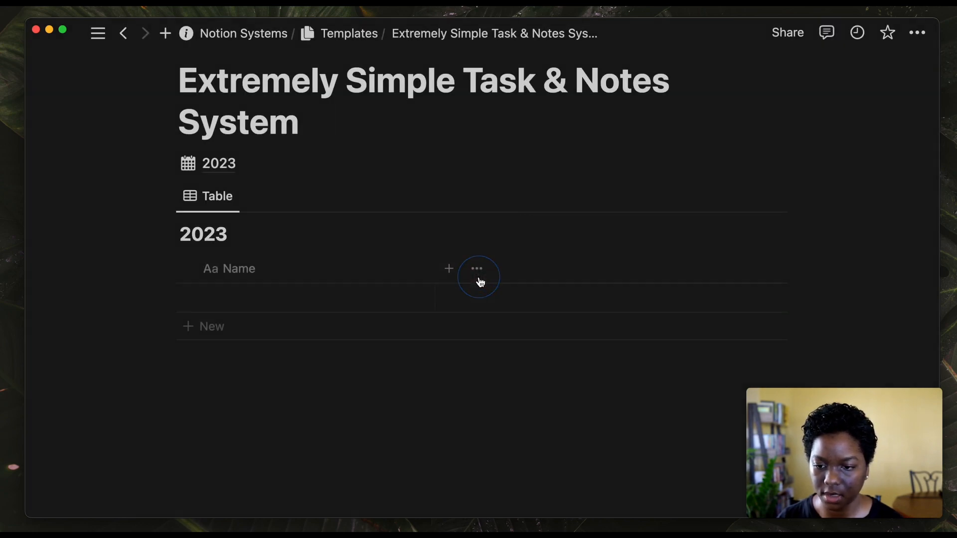
click(189, 298)
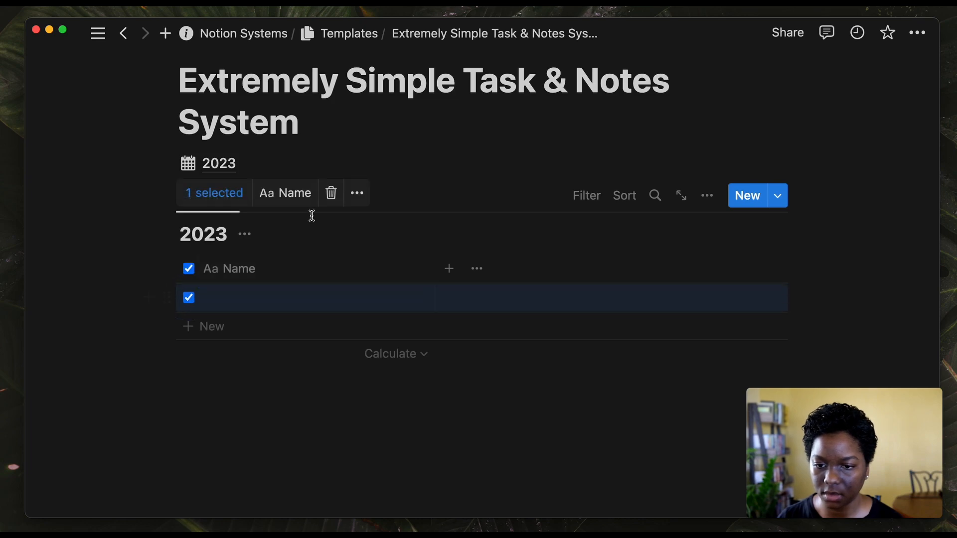
click(330, 196)
- Start an AI writing request below the table and reuse the recent prompt "Create a list of all months for 2023 in format "[Month] 2023""
click(312, 402)
scroll(314, 404, down, 1)
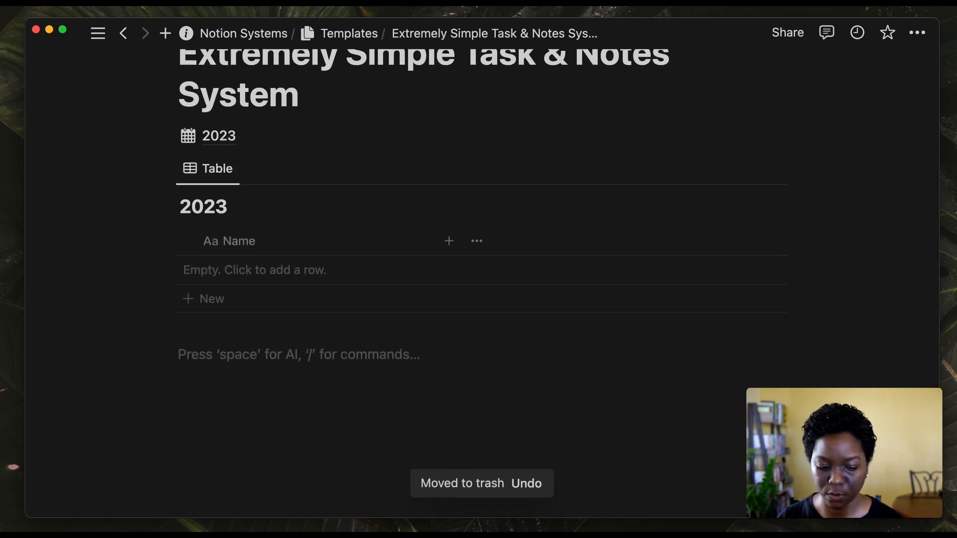
text(/)
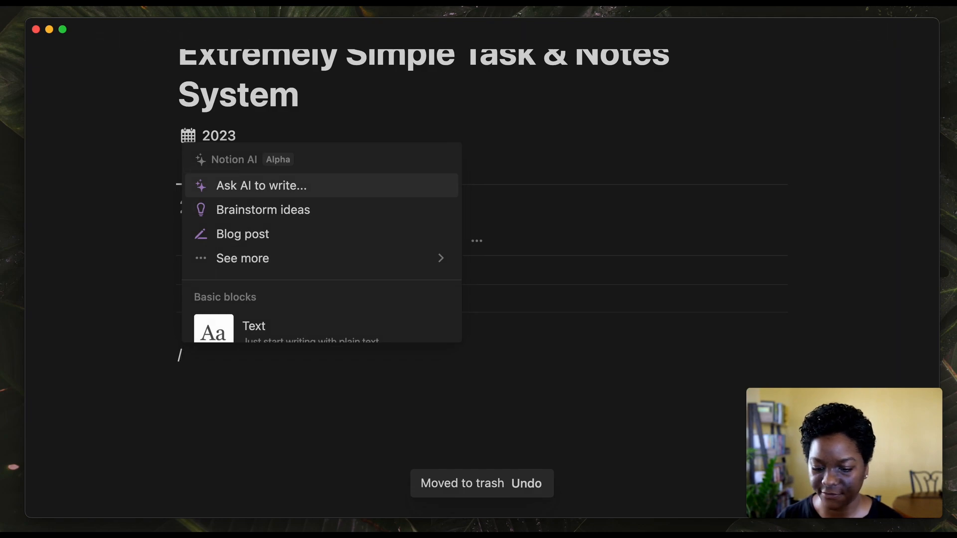
key(Return)
text(create a list of mont)
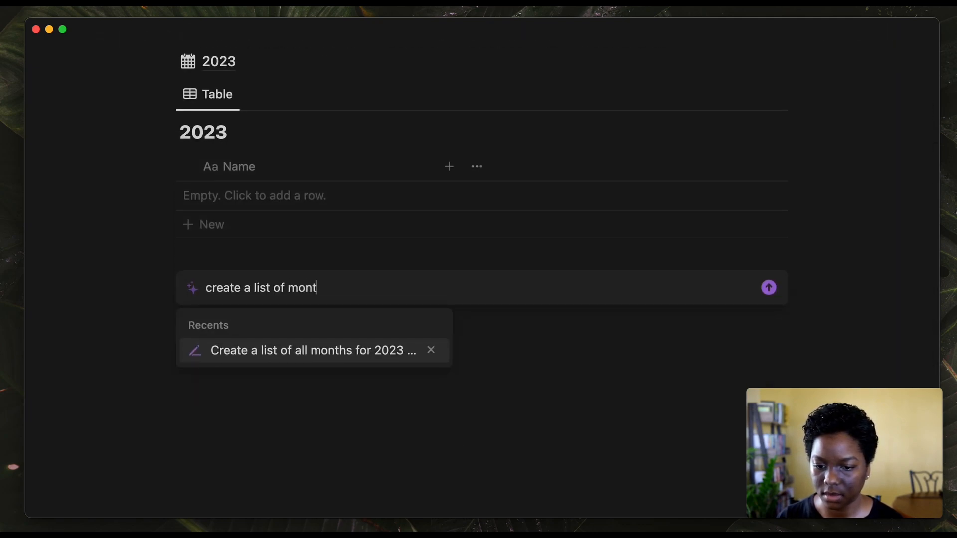
key(Return)
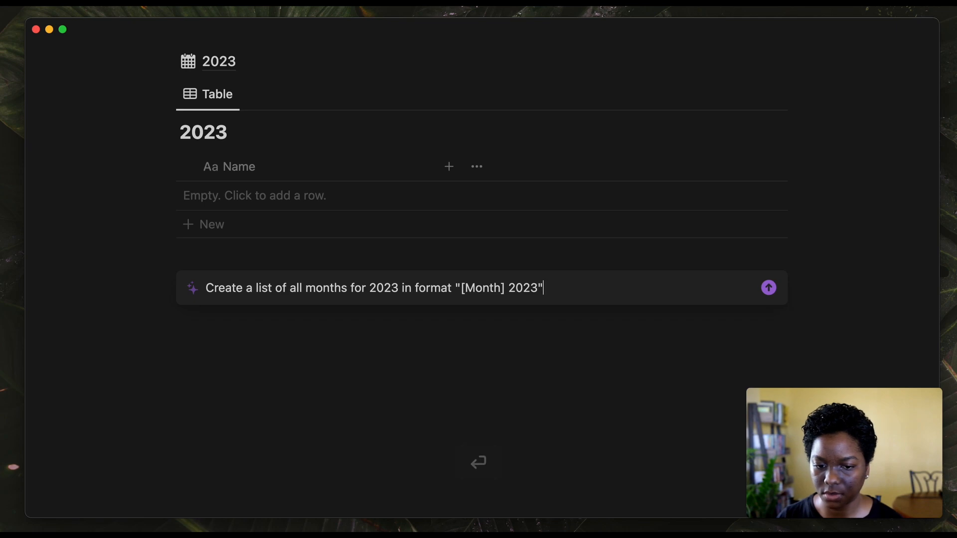
- Shorten the AI prompt to "Create a list of all months for 2023"
key(BackSpace)
key(BackSpace)
key(BackSpace)
key(BackSpace)
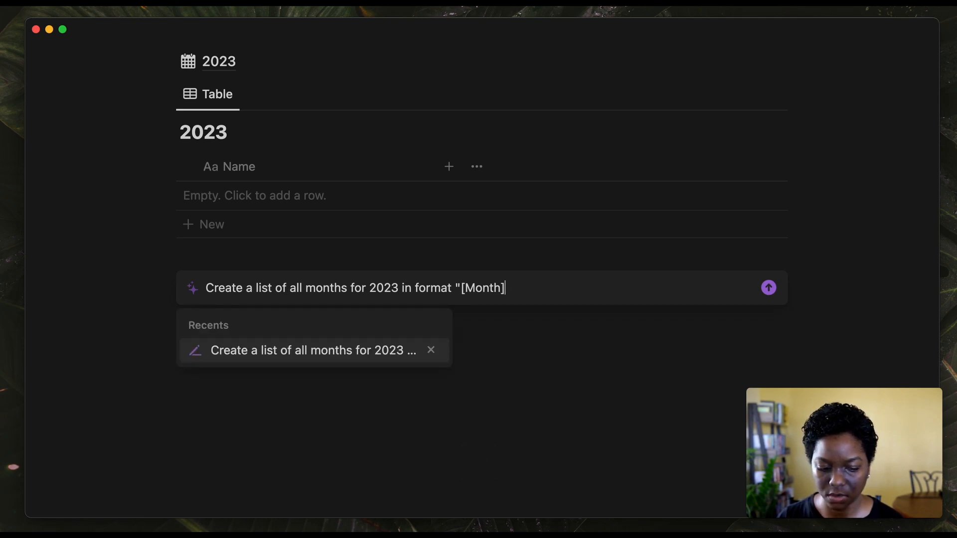
key(BackSpace)
key(BackSpace)
key(BackSpace)
key(BackSpace)
key(BackSpace)
key(BackSpace)
key(BackSpace)
key(BackSpace)
key(BackSpace)
key(BackSpace)
key(BackSpace)
key(BackSpace)
key(BackSpace)
key(BackSpace)
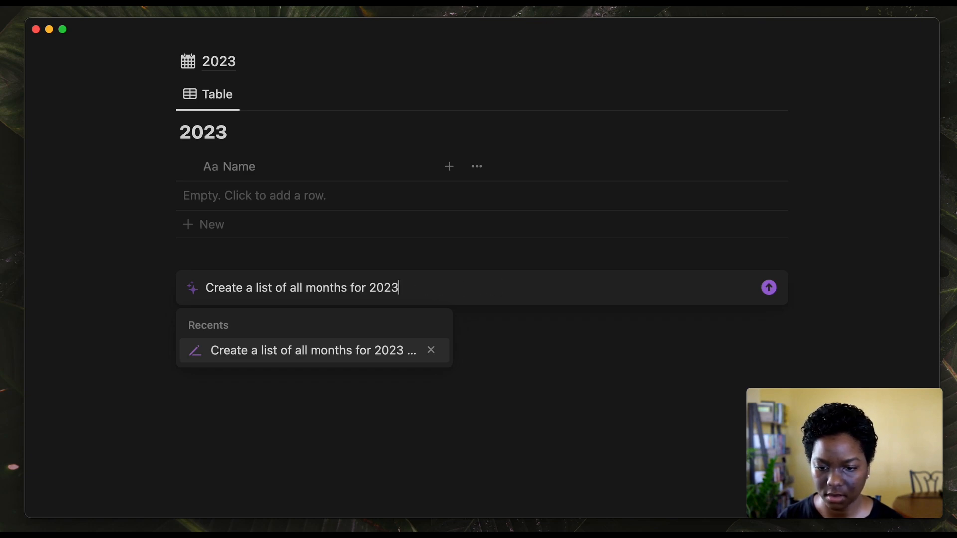
- Strip the format instruction from the AI prompt, generate the list of 2023 months, and keep the result
key(Return)
key(BackSpace)
key(BackSpace)
key(BackSpace)
key(BackSpace)
key(BackSpace)
key(BackSpace)
key(BackSpace)
key(BackSpace)
key(BackSpace)
key(BackSpace)
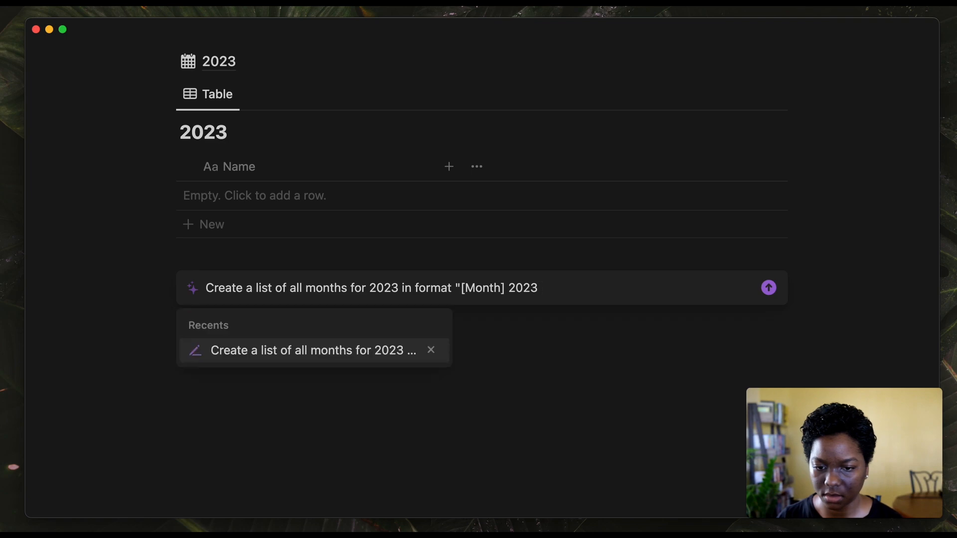
key(BackSpace)
key(BackSpace)
key(BackSpace)
key(BackSpace)
key(BackSpace)
key(BackSpace)
key(BackSpace)
key(BackSpace)
key(BackSpace)
key(BackSpace)
key(BackSpace)
key(BackSpace)
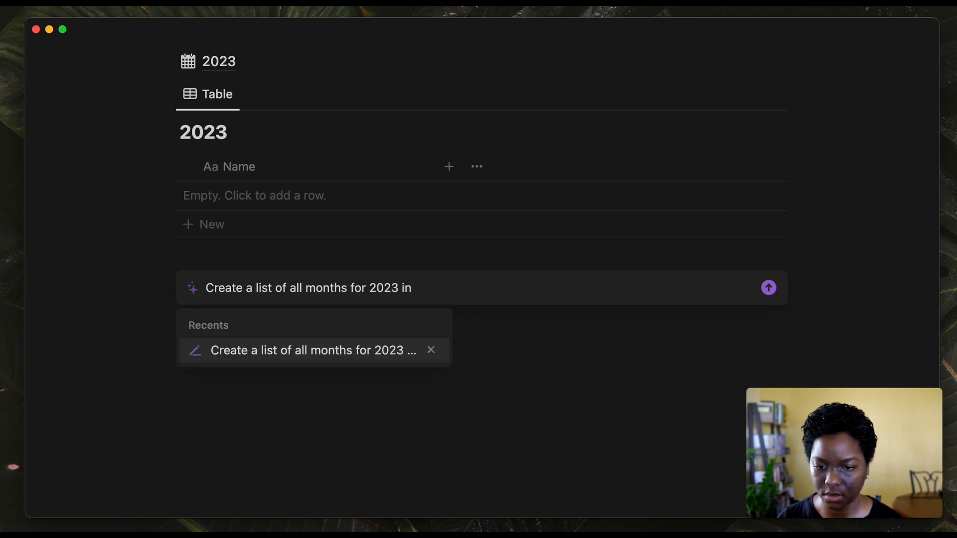
click(768, 289)
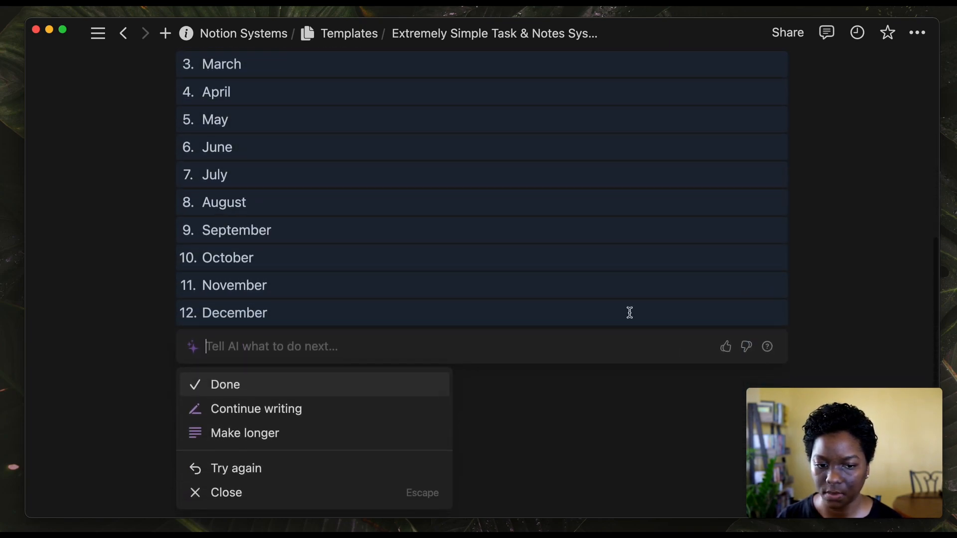
key(Return)
click(362, 248)
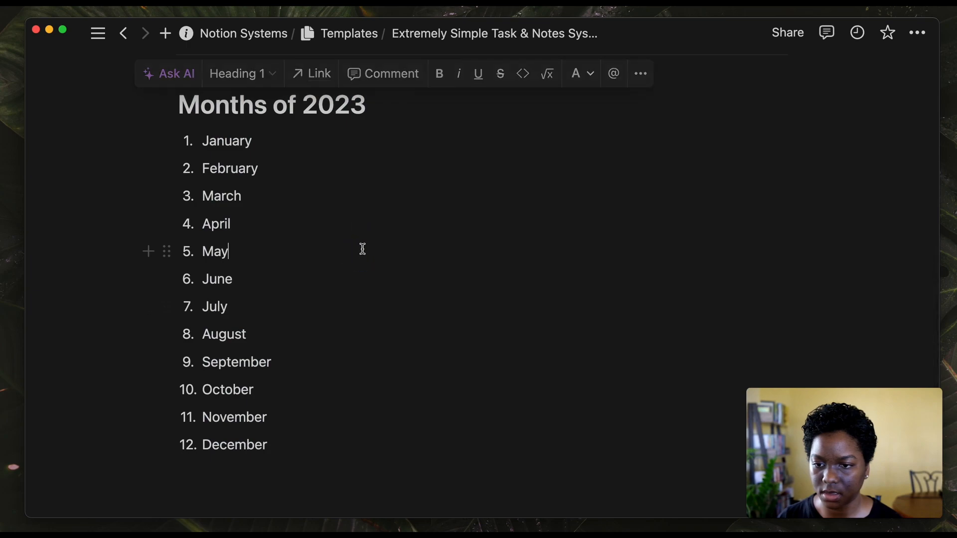
- Move the twelve generated month items into the 2023 table as rows and delete the leftover "Months of 2023" heading
drag(129, 142, 233, 437)
scroll(233, 438, up, 5)
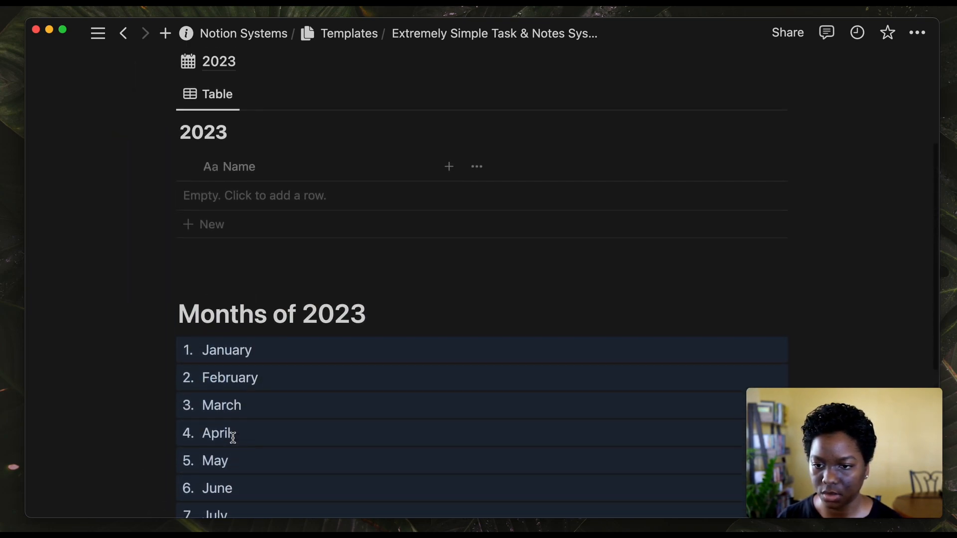
drag(170, 396, 252, 226)
scroll(253, 226, down, 6)
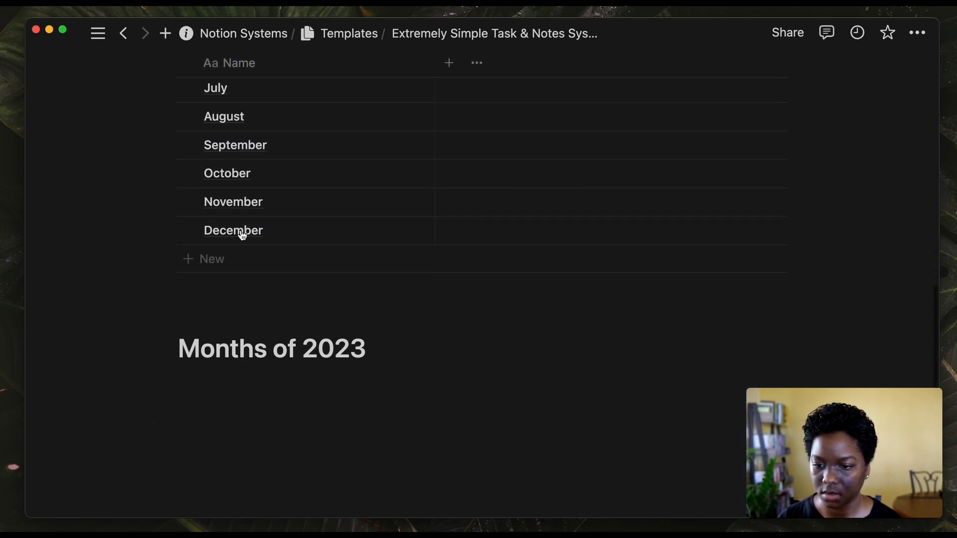
drag(169, 355, 169, 356)
key(Delete)
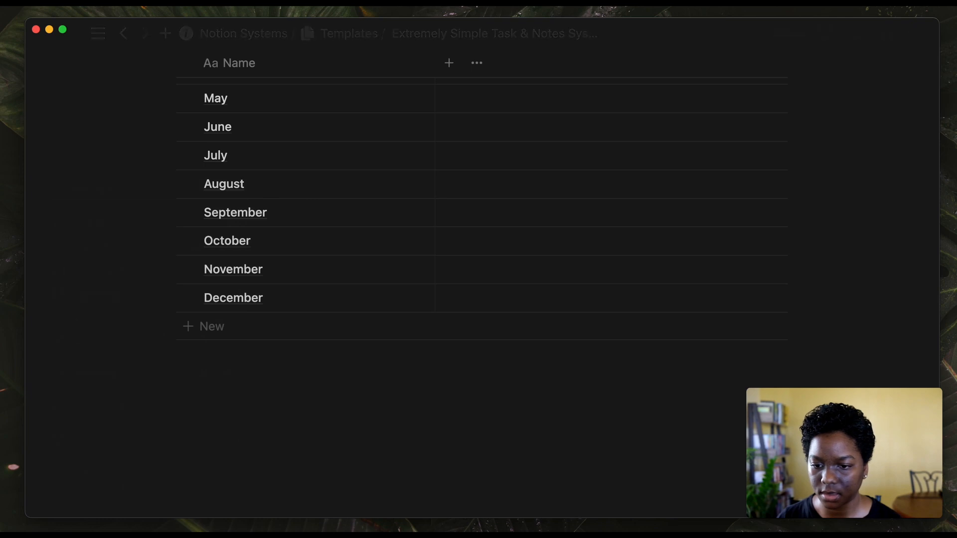
- Narrow the Name column of the 2023 table so it fits closely around the month names
scroll(381, 342, up, 3)
scroll(382, 342, up, 2)
drag(434, 130, 320, 128)
scroll(321, 130, up, 1)
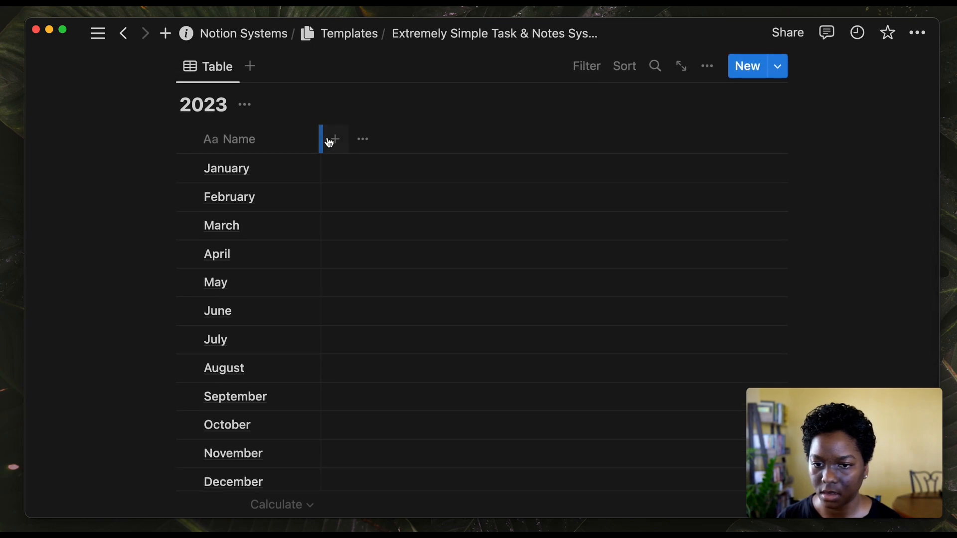
- Add a text property named "Week 1" to the 2023 table
click(331, 144)
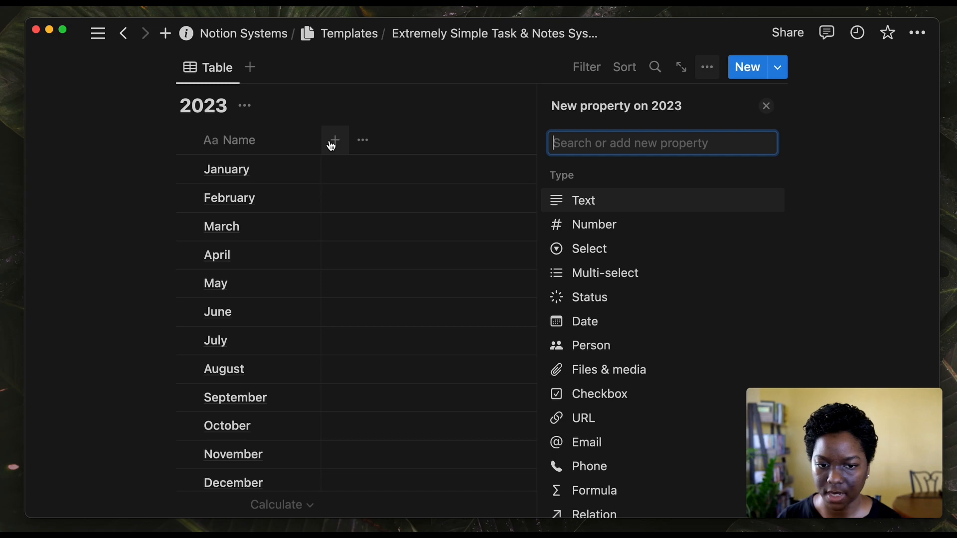
click(605, 207)
text(Week 1)
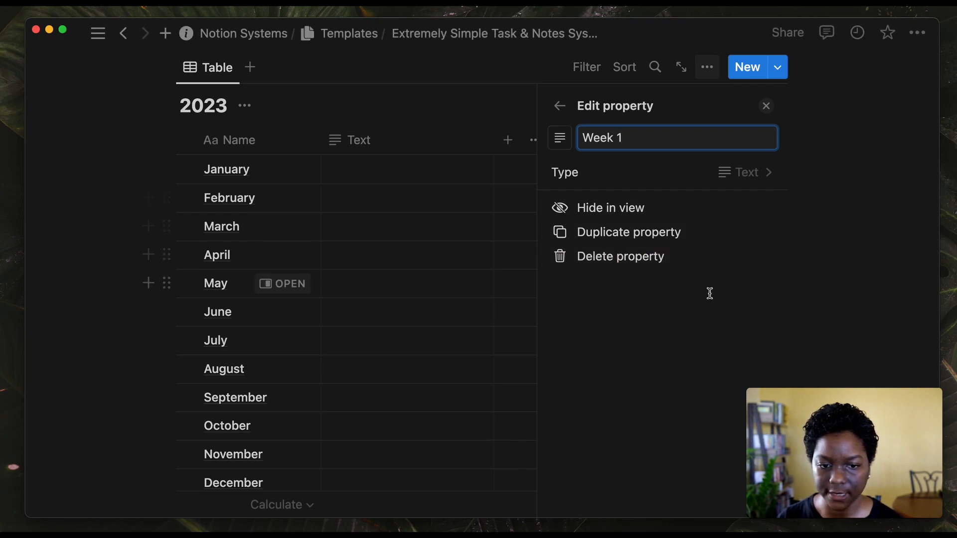
- Duplicate the Week 1 property three times
click(662, 243)
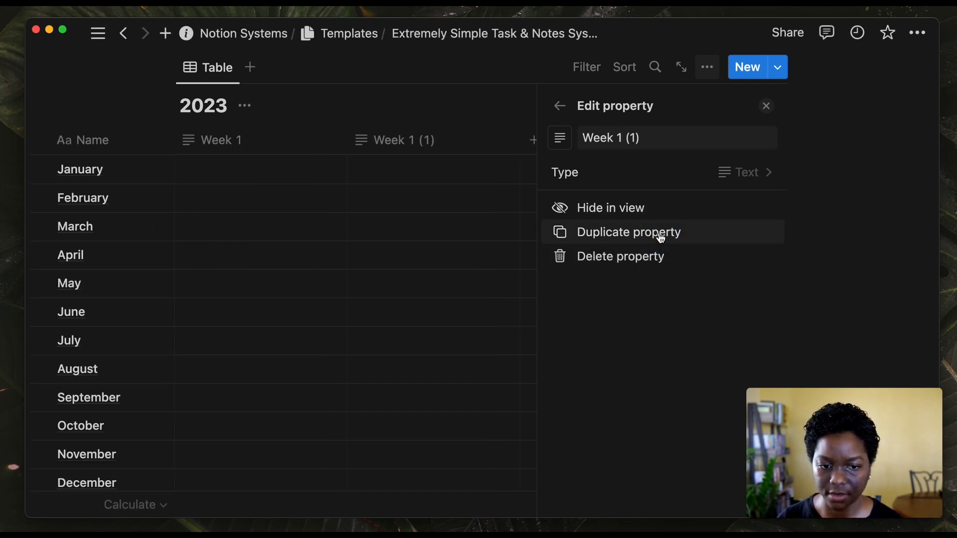
click(661, 239)
click(661, 238)
scroll(404, 210, left, 5)
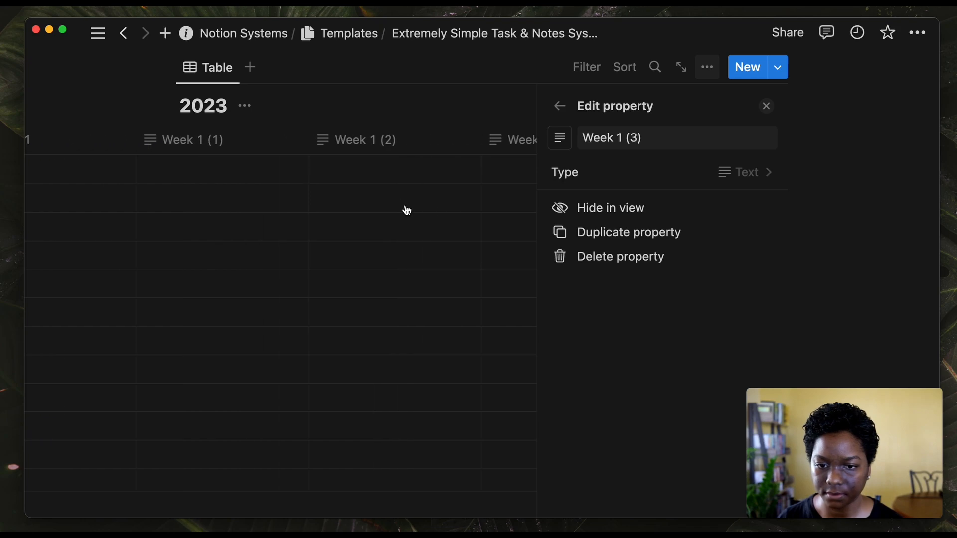
- Rename the last duplicated property "Week 4"
click(639, 137)
key(super+a)
text(W)
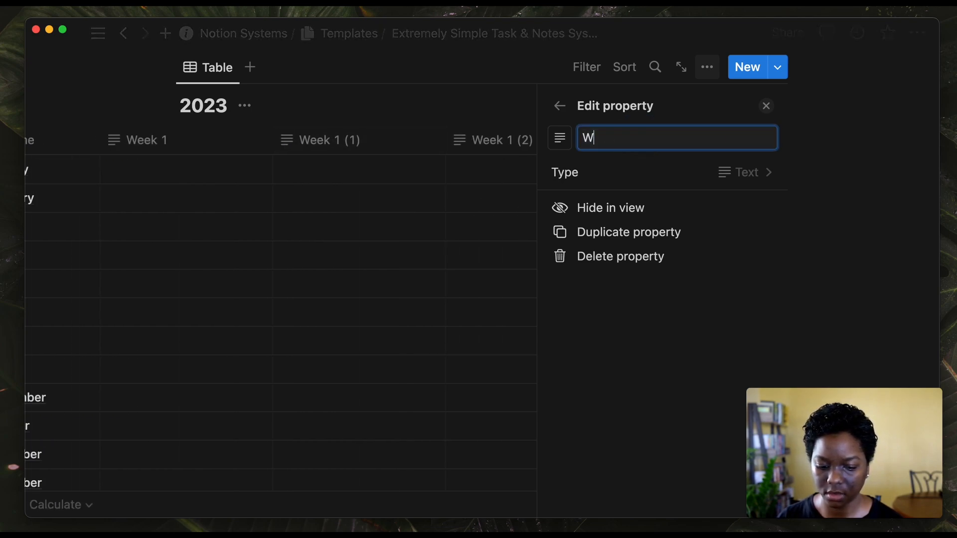
text(eek 4)
key(Return)
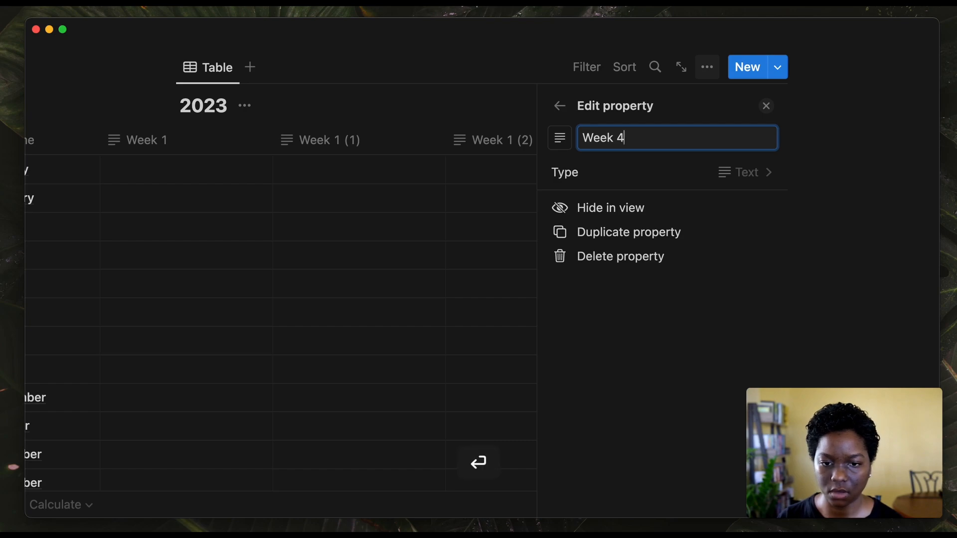
- Rename the first duplicate, beside the Week 1 column, "Week 2"
click(355, 139)
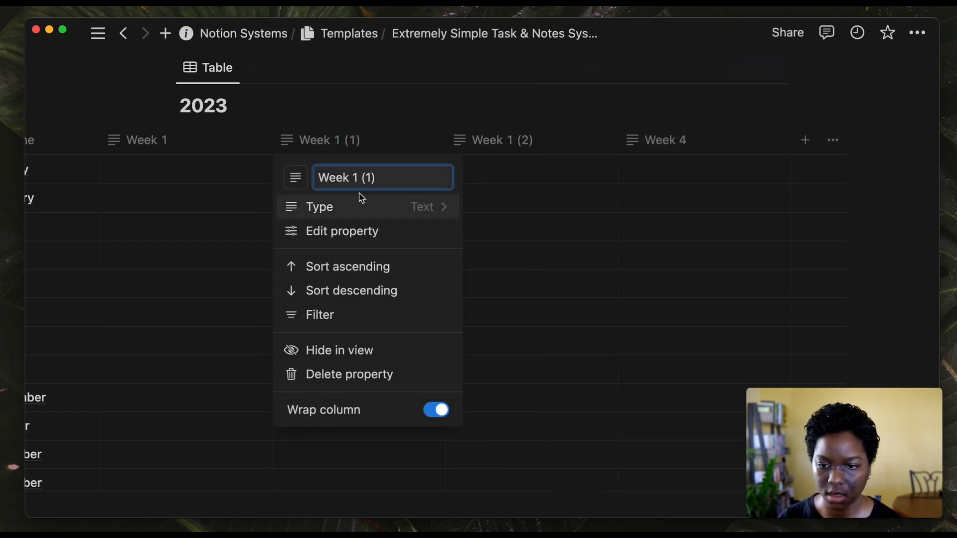
key(BackSpace)
key(BackSpace)
key(BackSpace)
key(BackSpace)
key(BackSpace)
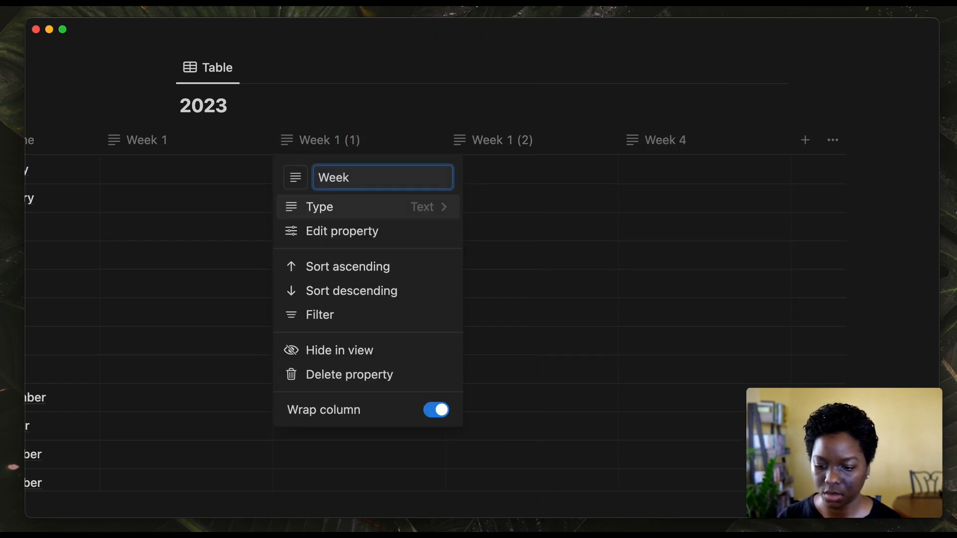
text(2)
key(Return)
- Rename the remaining duplicate, between Week 2 and Week 4, "Week 3"
click(513, 150)
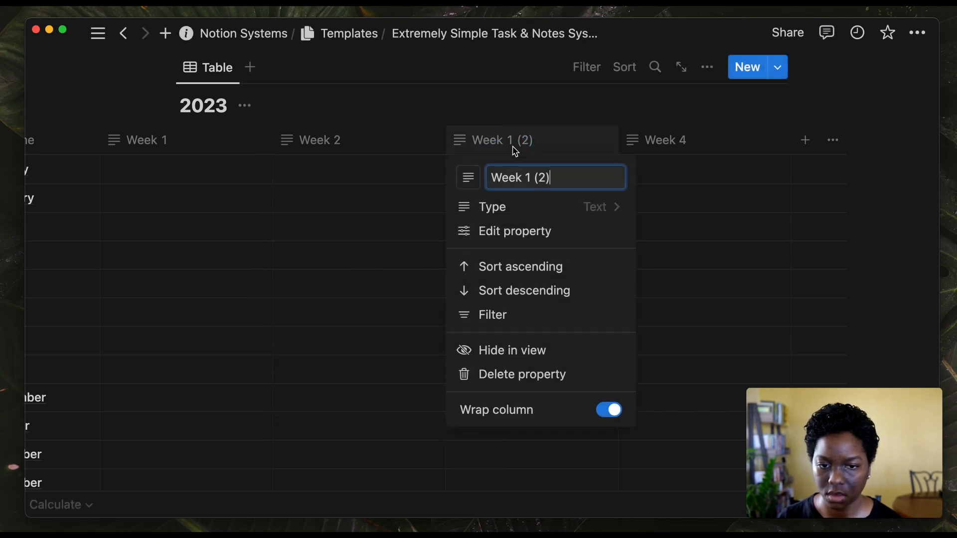
key(BackSpace)
key(BackSpace)
key(BackSpace)
key(BackSpace)
key(BackSpace)
text(3)
key(Return)
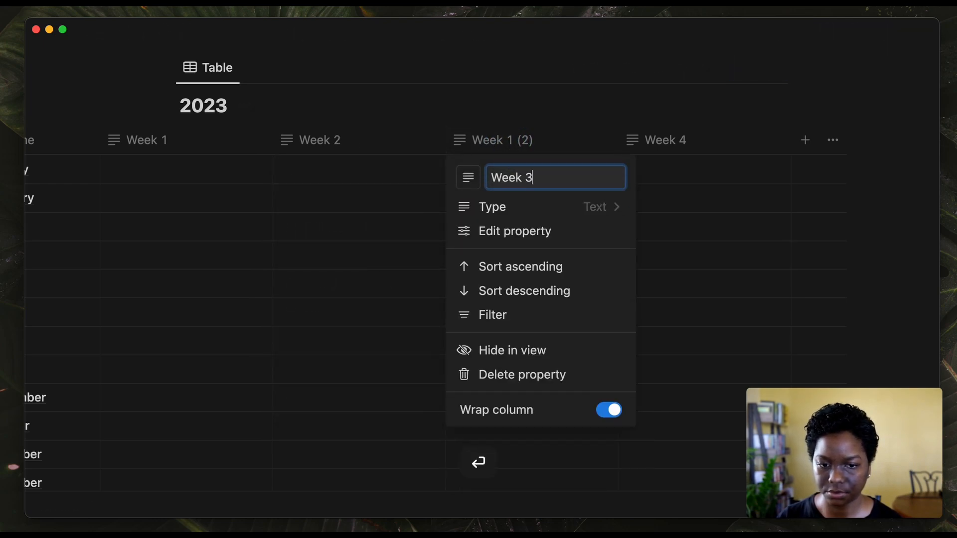
click(408, 169)
- Narrow the Week 1, Week 2, Week 3 and Week 4 columns so the whole table fits in view
scroll(408, 169, left, 4)
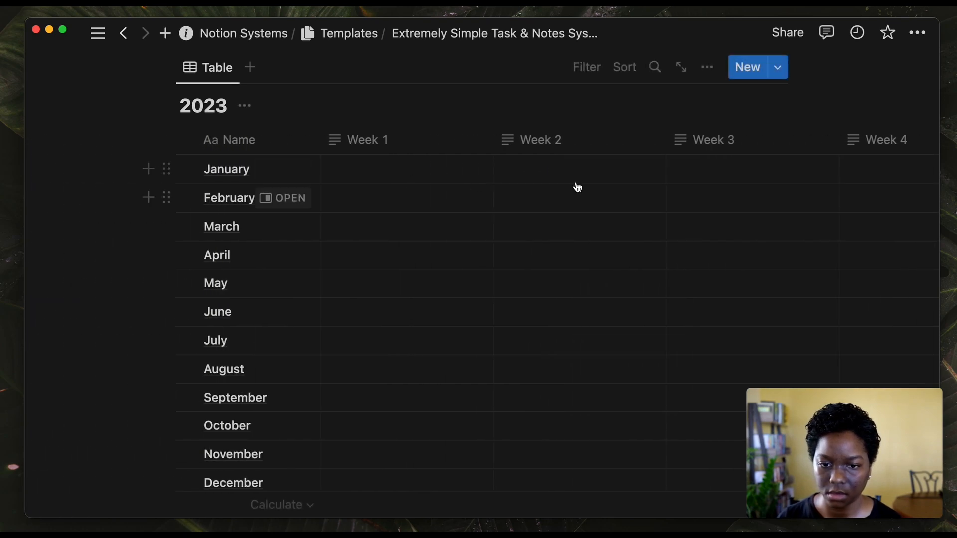
drag(493, 139, 445, 141)
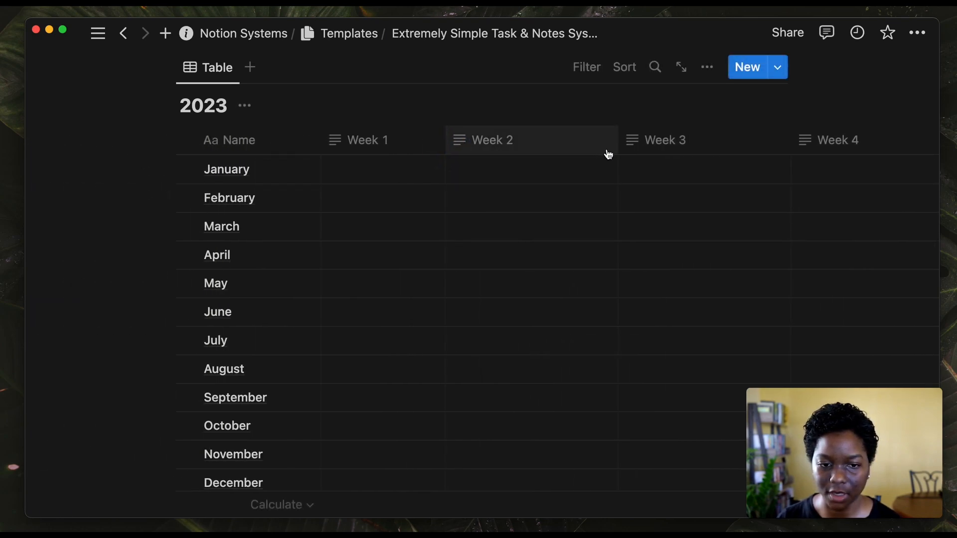
drag(617, 148, 565, 150)
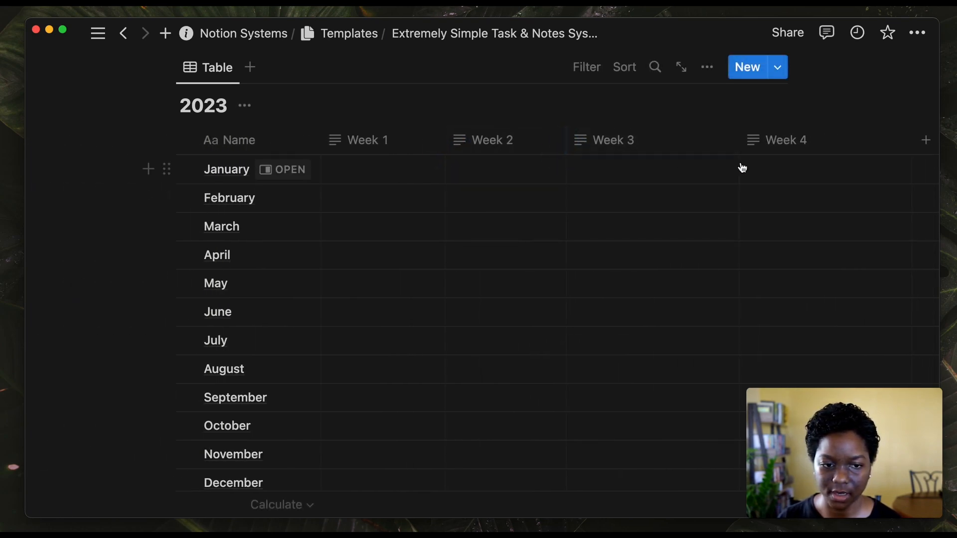
drag(737, 154, 672, 151)
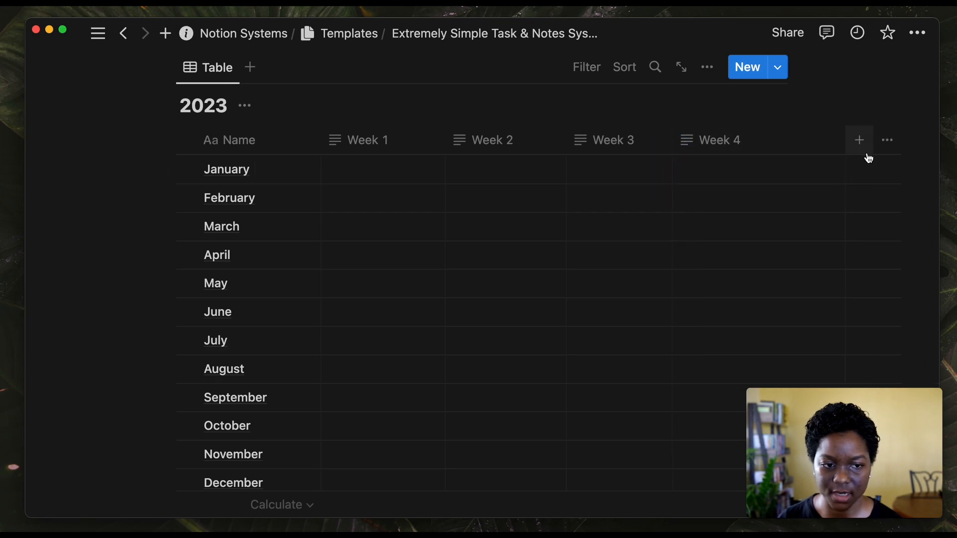
drag(845, 145, 761, 153)
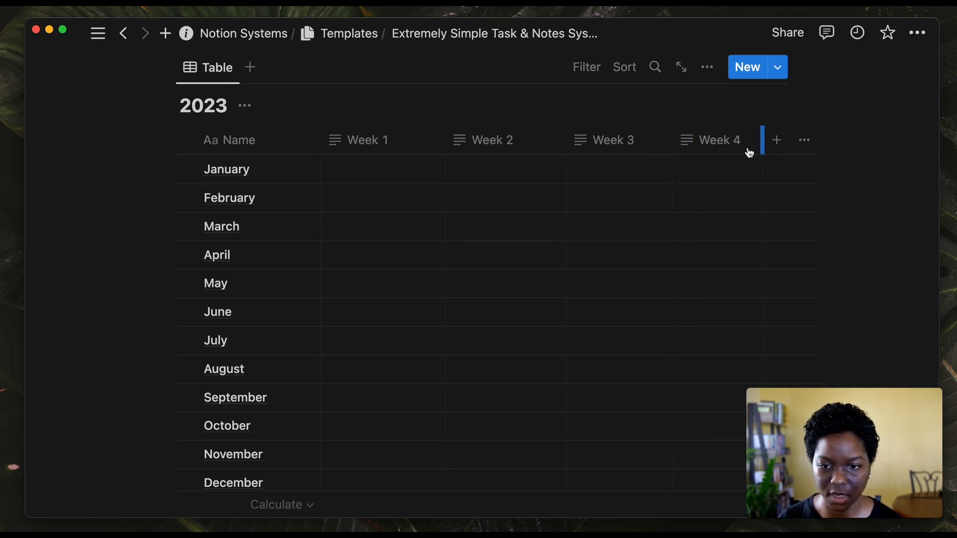
drag(444, 148, 433, 150)
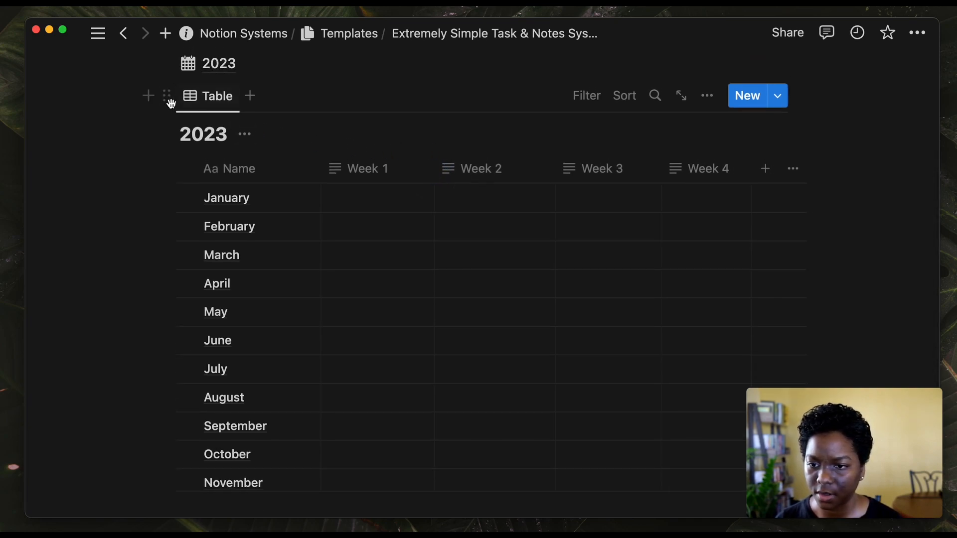
click(165, 102)
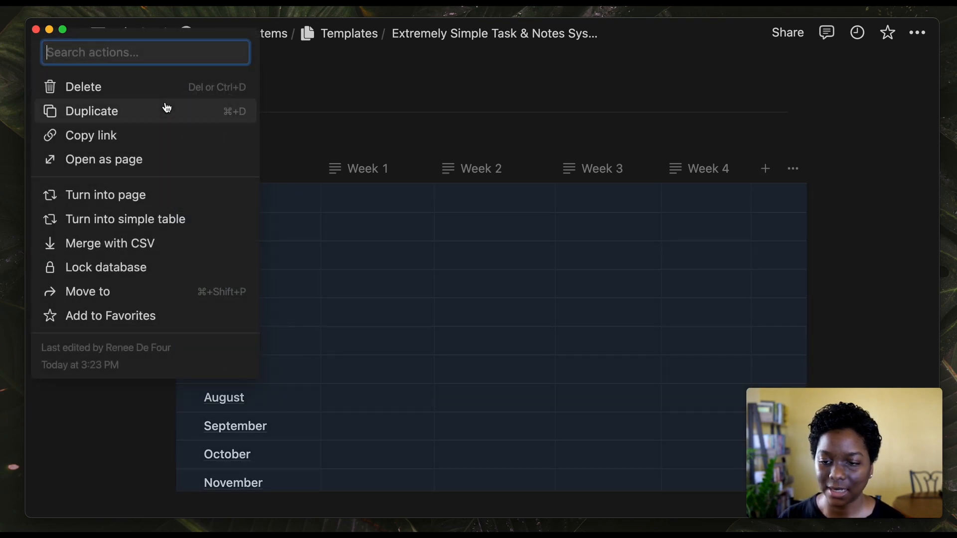
click(360, 119)
scroll(360, 119, down, 2)
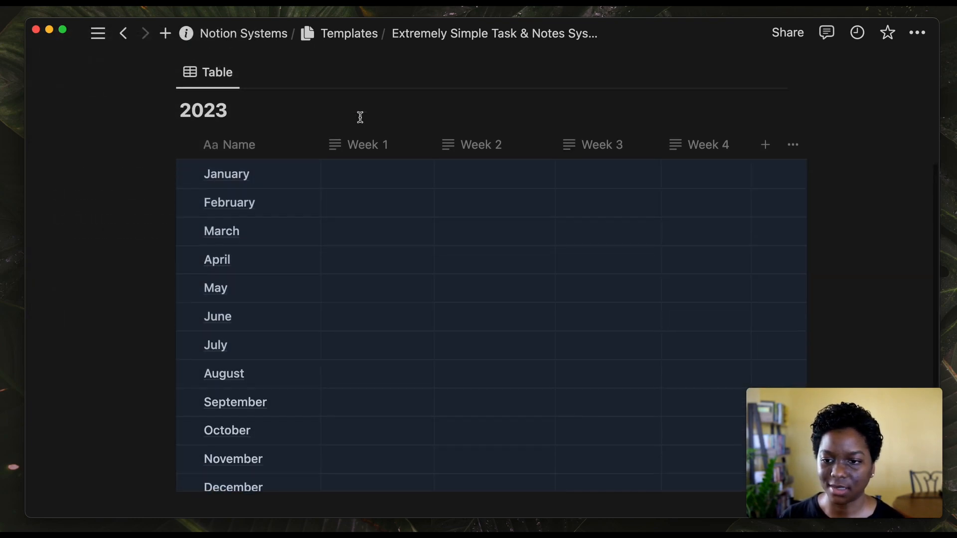
scroll(362, 155, up, 5)
scroll(362, 154, down, 10)
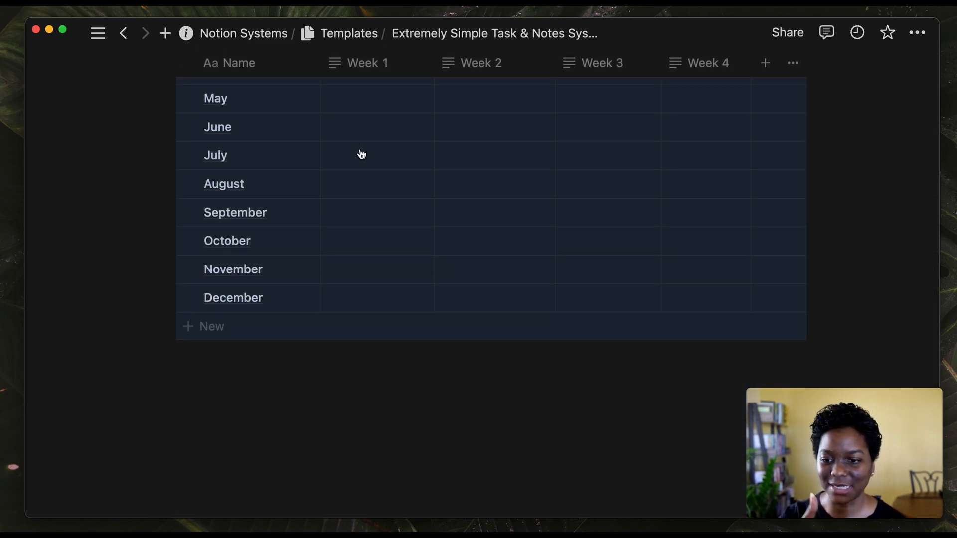
scroll(362, 155, up, 6)
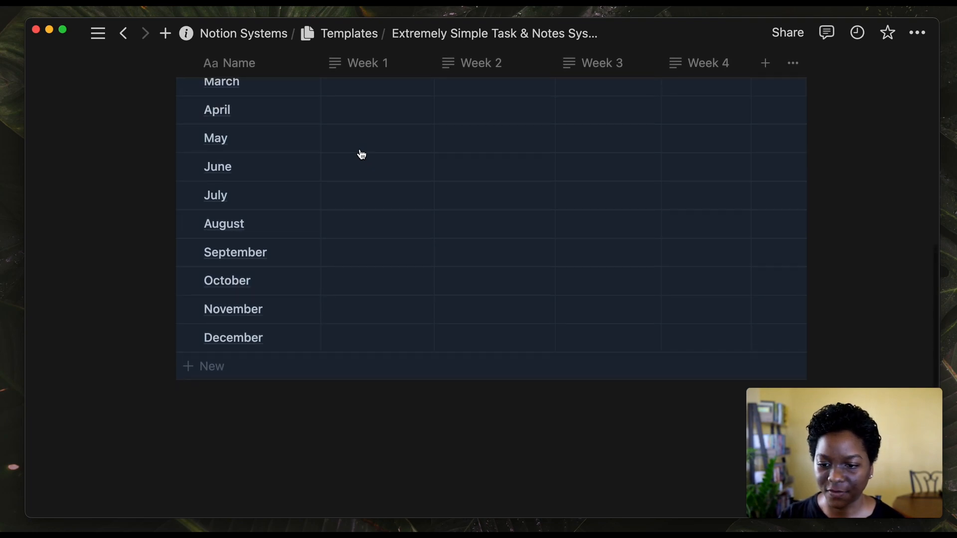
scroll(361, 154, up, 5)
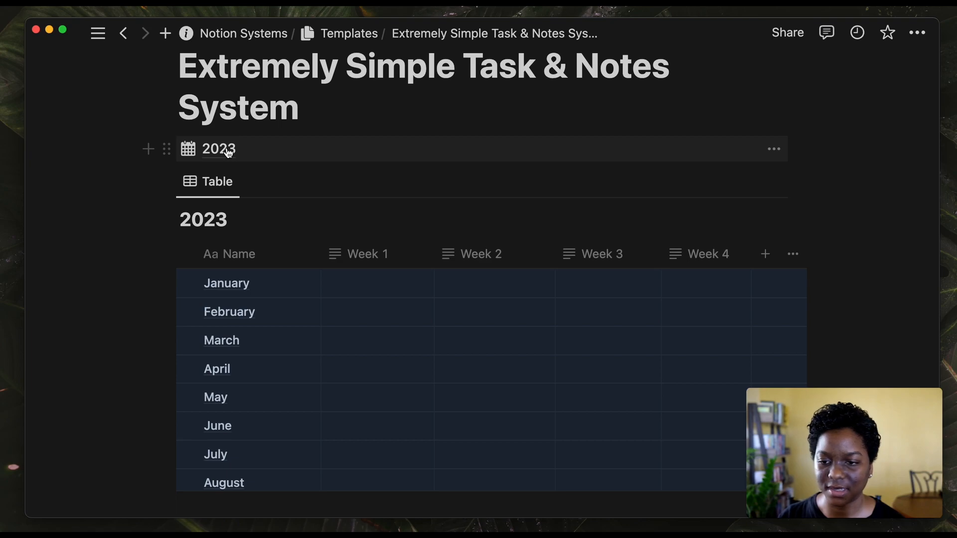
- Turn the new inline 2023 table into a page and open that page
click(166, 182)
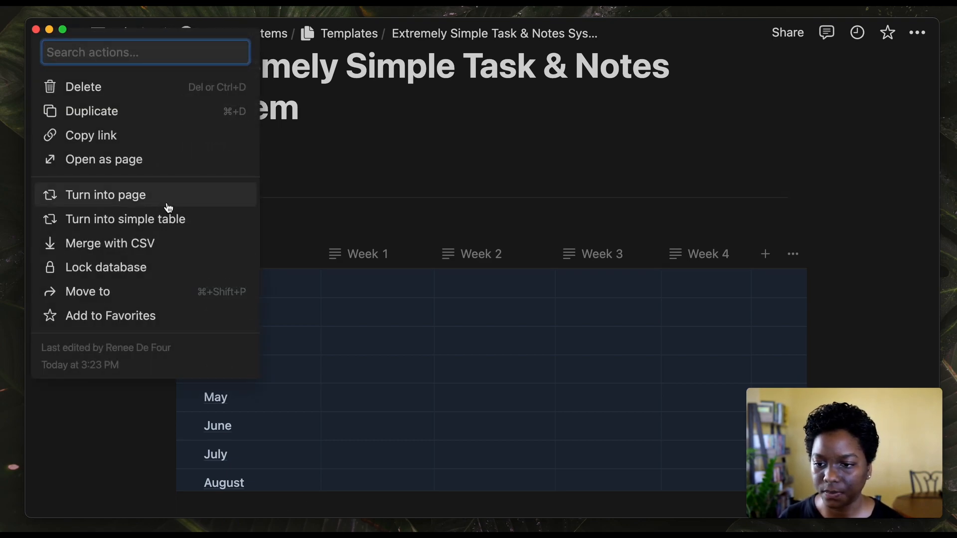
click(168, 207)
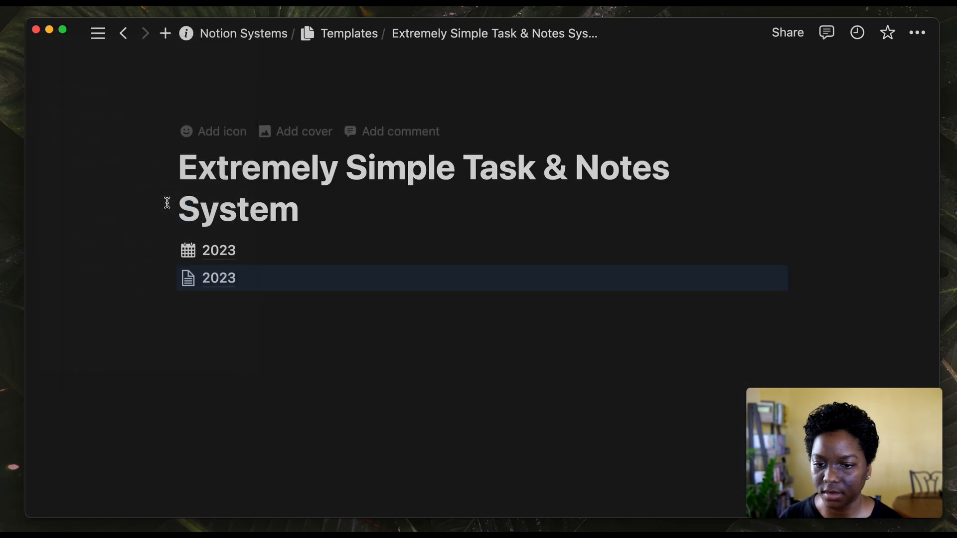
click(223, 278)
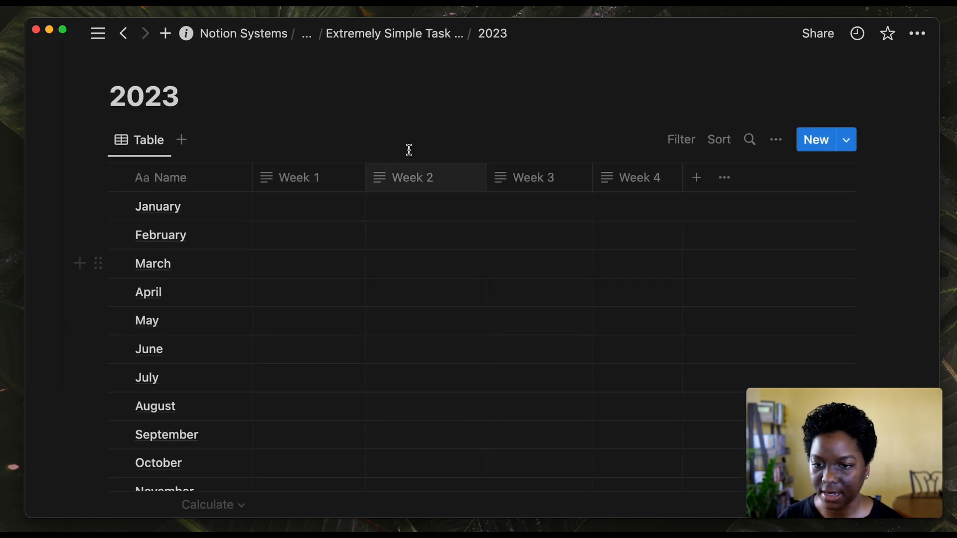
scroll(298, 264, down, 5)
scroll(297, 263, up, 5)
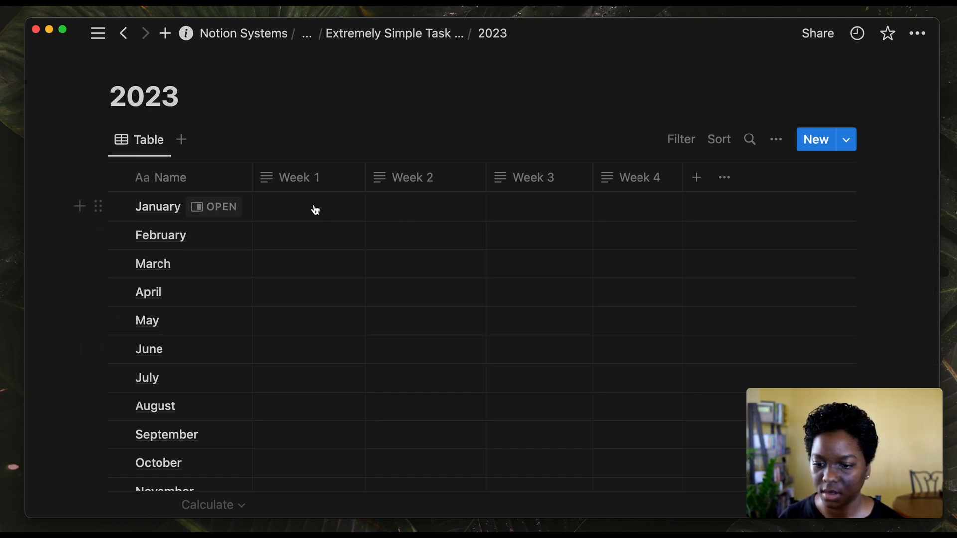
scroll(315, 210, down, 3)
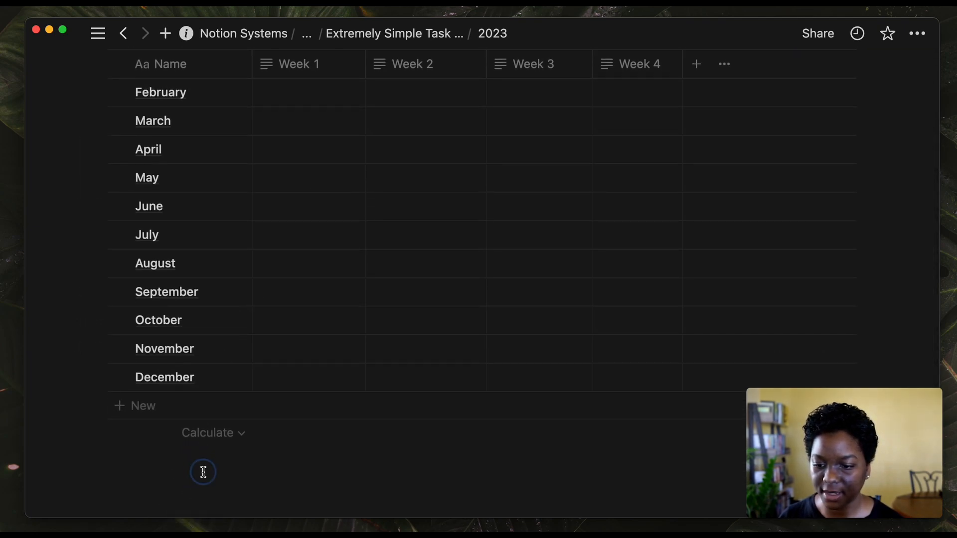
scroll(203, 472, up, 3)
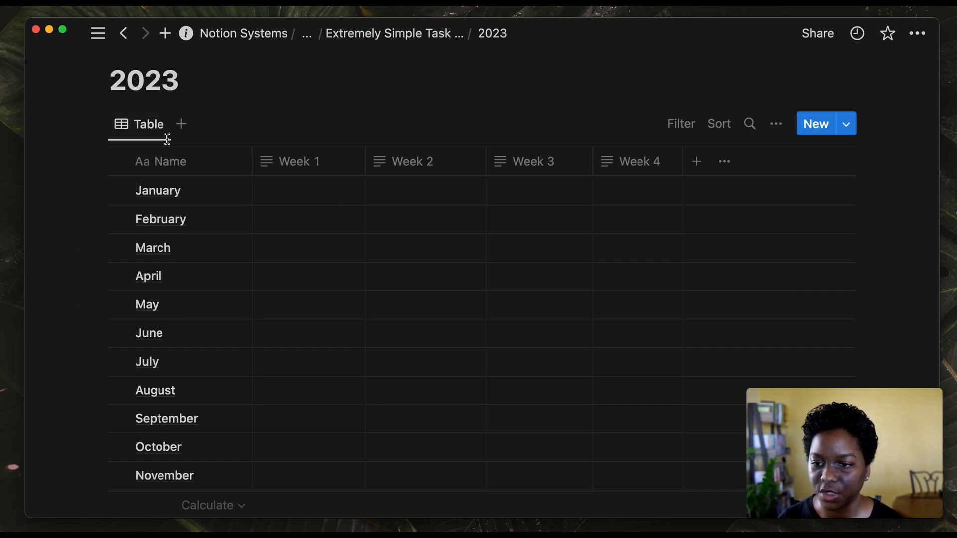
- Rename the database's table view "2023: Year of Intention" and slightly widen the Week 4 column
click(147, 129)
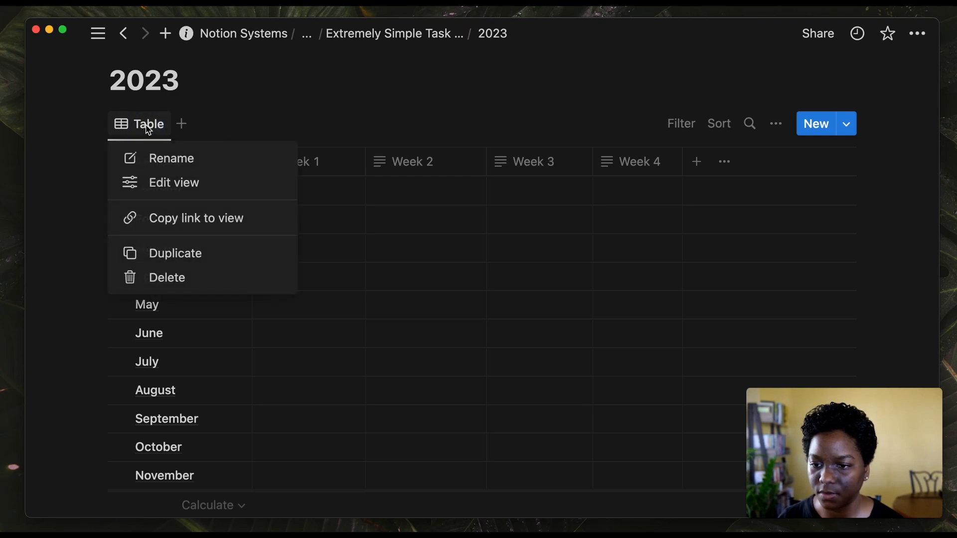
click(156, 160)
text(20)
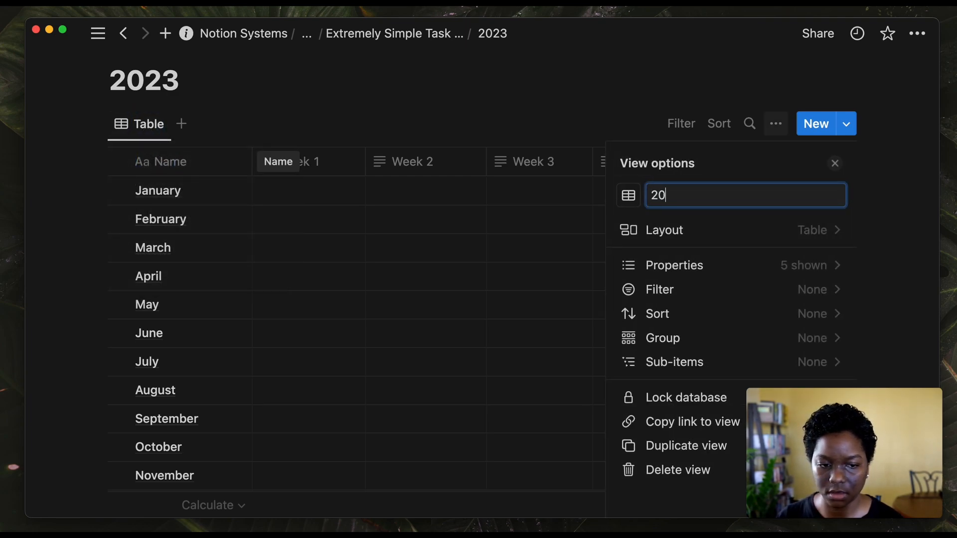
text(23: Y)
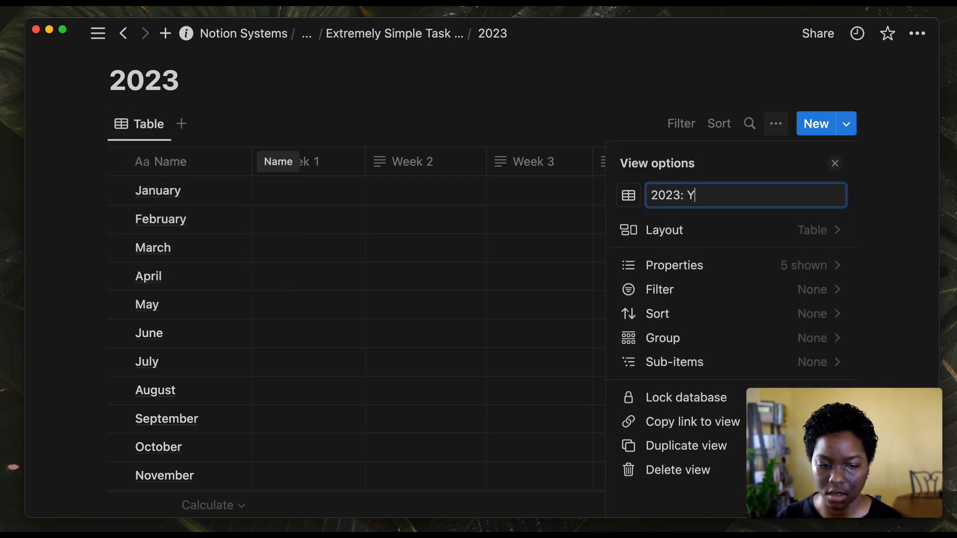
text(ear of Intentio)
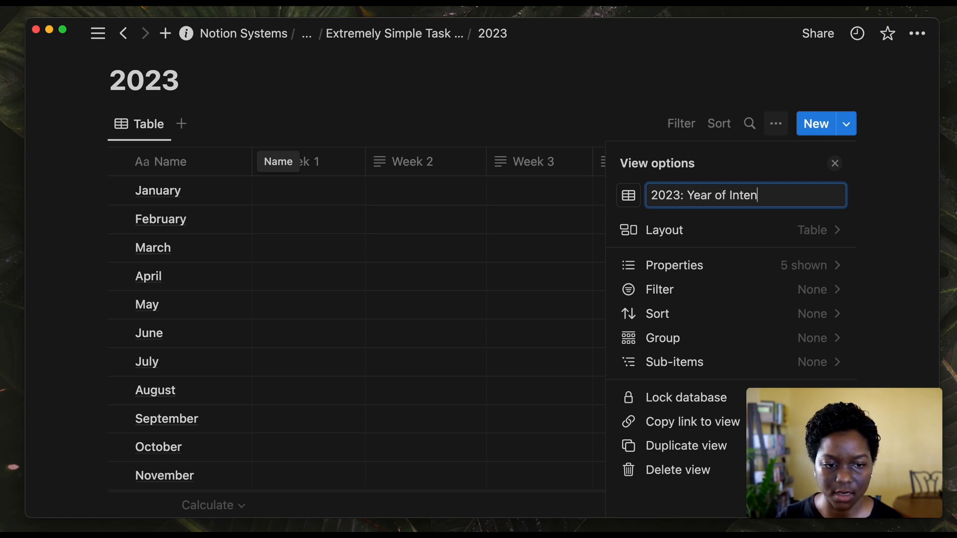
key(Return)
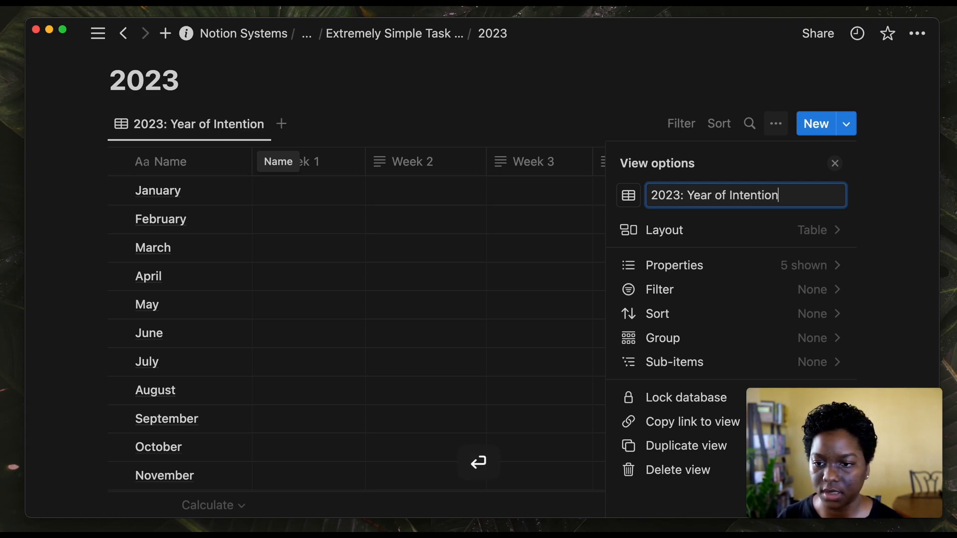
click(835, 164)
scroll(745, 252, down, 2)
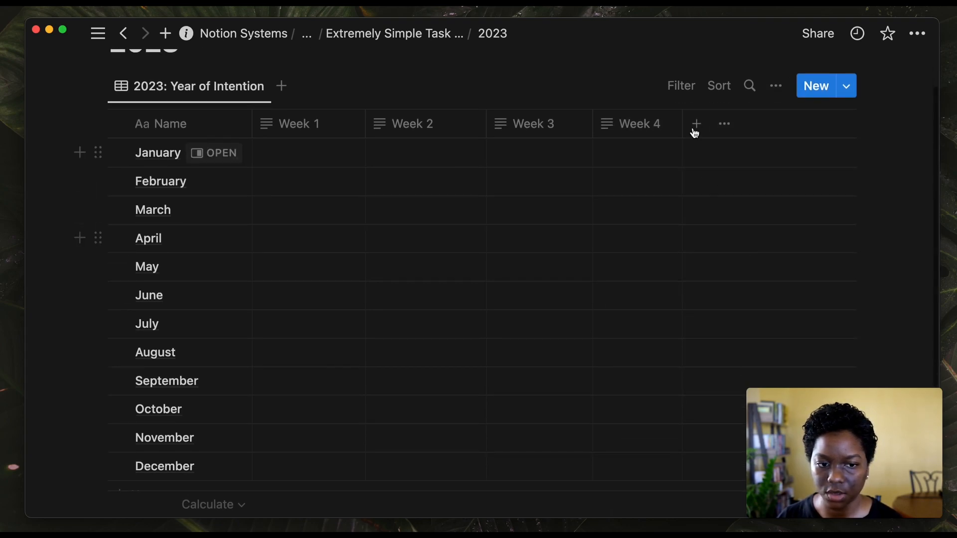
drag(682, 124, 702, 130)
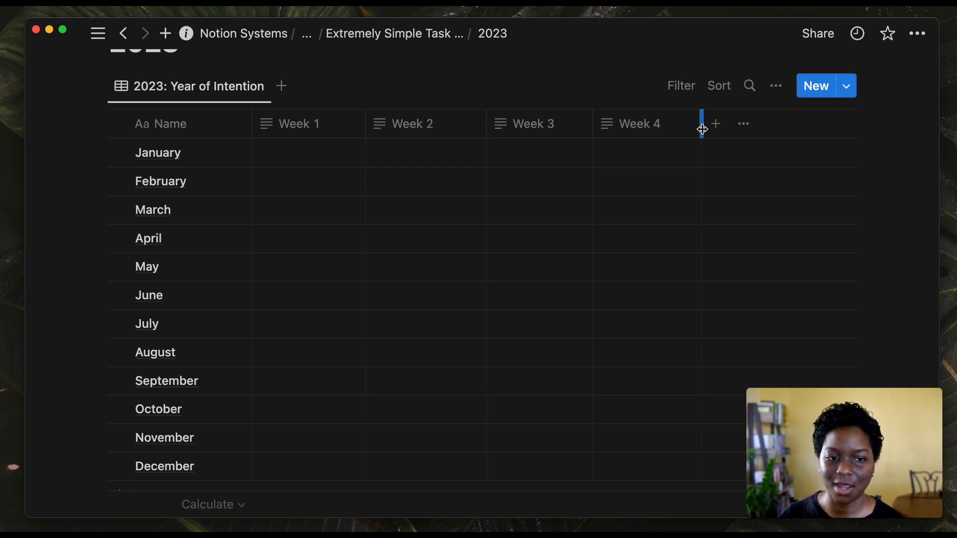
- Create a new page template for the 2023 database and title it "New Month"
click(848, 89)
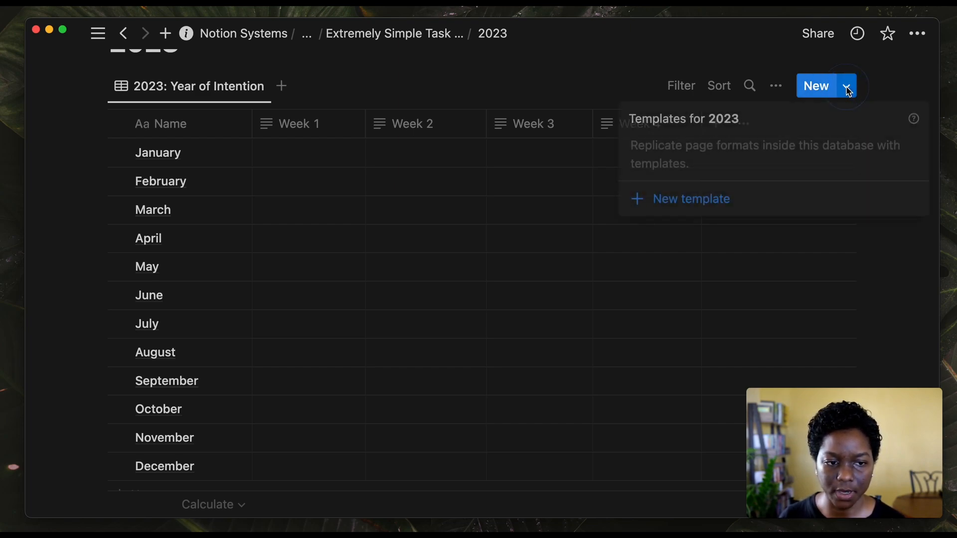
click(750, 207)
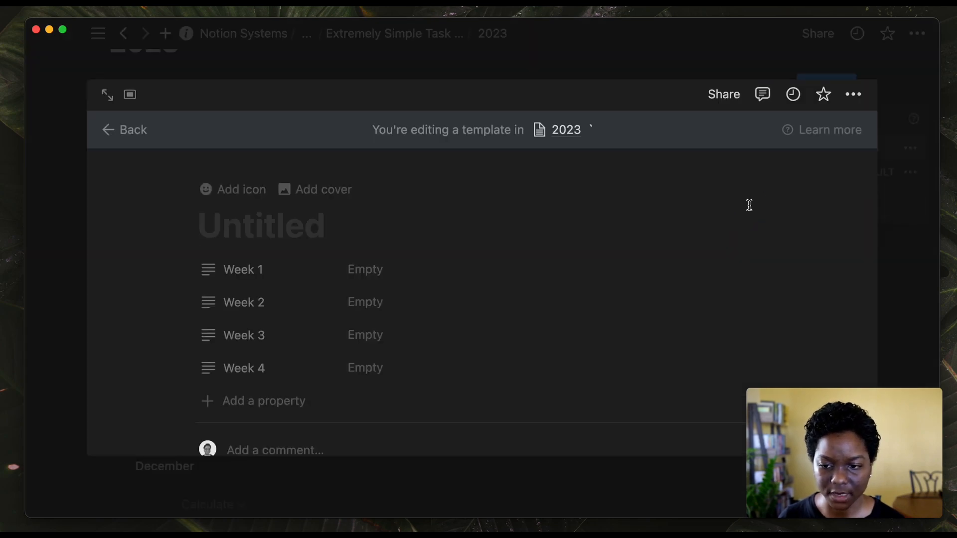
text(New Month)
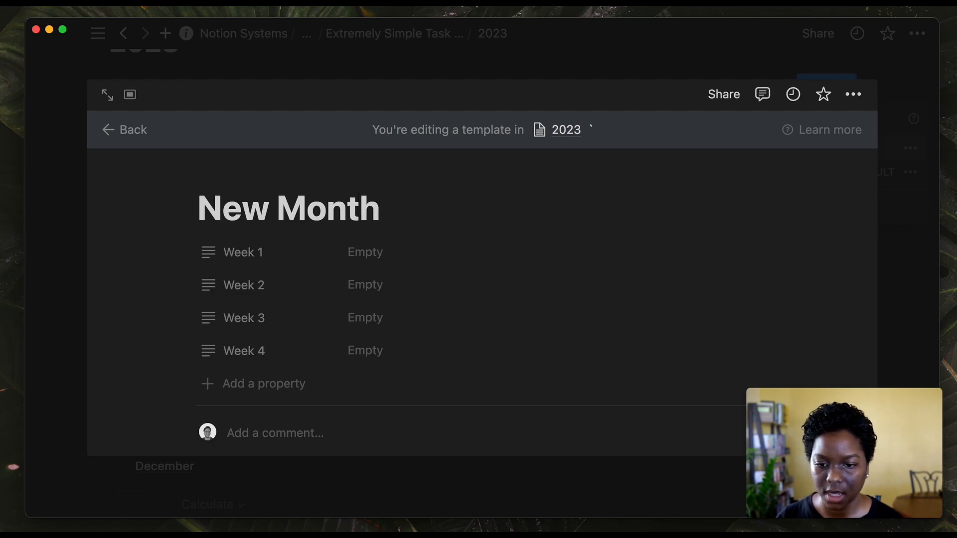
- Customize the pages in the 2023 database so that top-level page discussions are off
scroll(754, 333, down, 3)
click(854, 105)
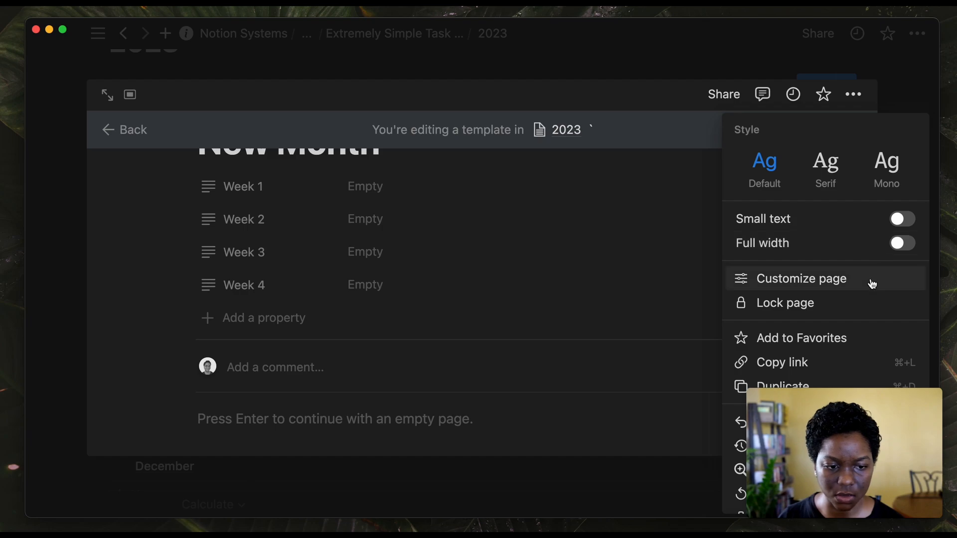
click(873, 282)
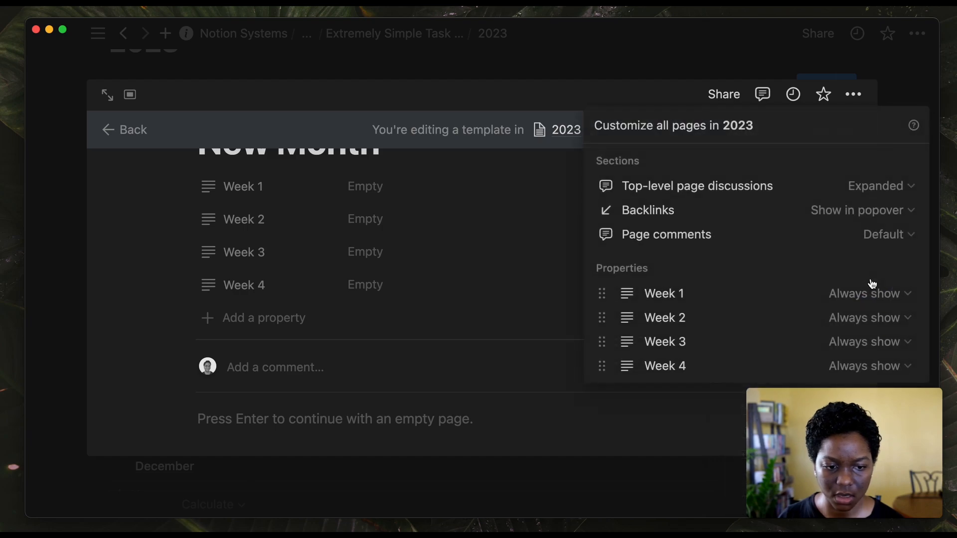
click(879, 188)
click(827, 240)
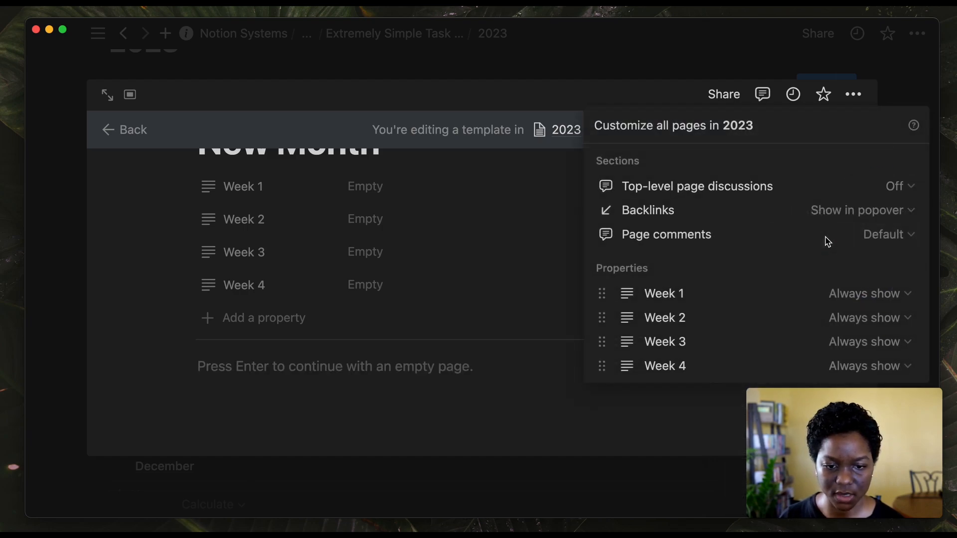
click(480, 369)
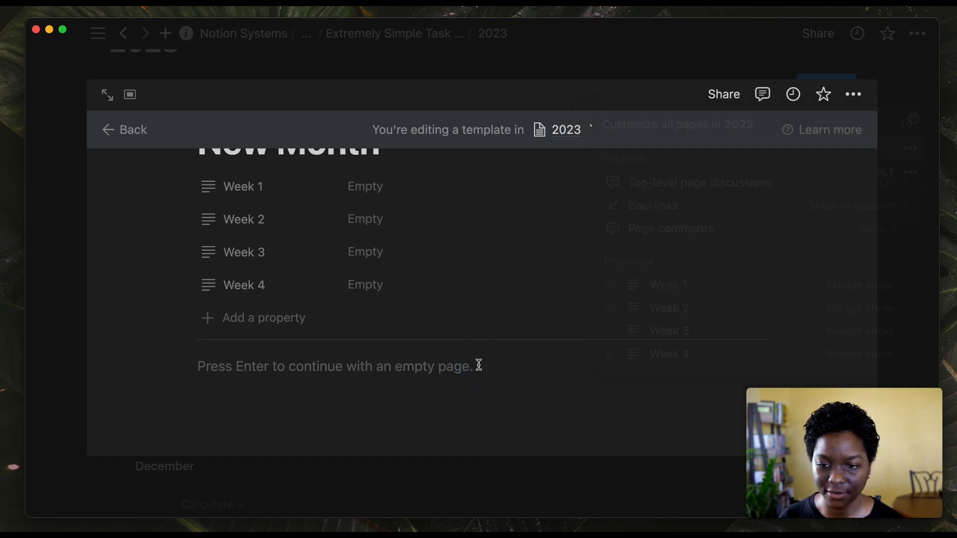
- Start the body of the New Month template and insert a template button block below an empty line
click(447, 368)
key(Return)
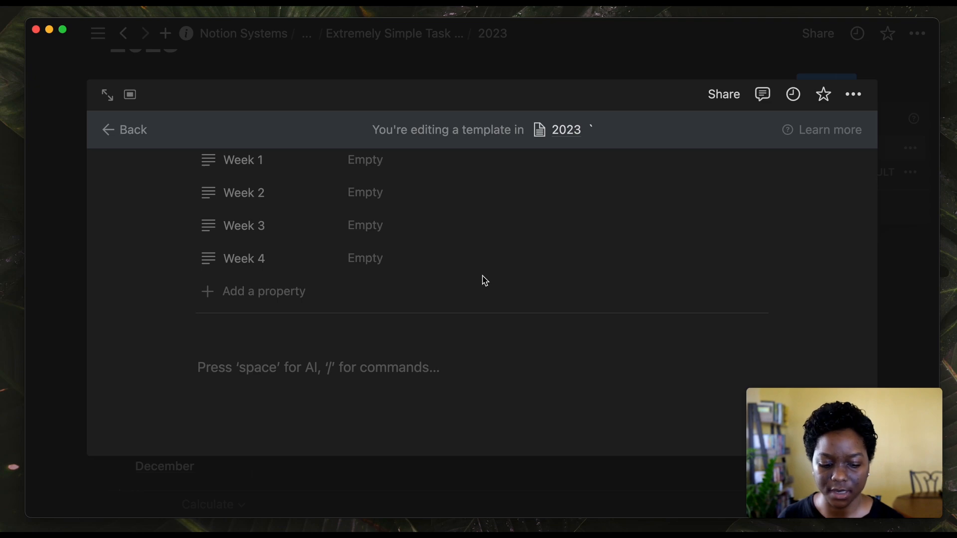
text(/)
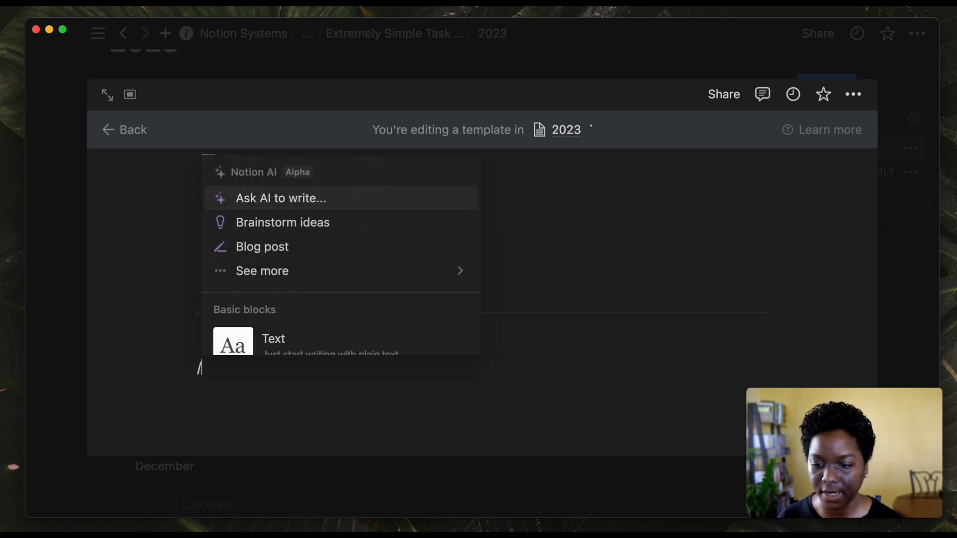
text(temp)
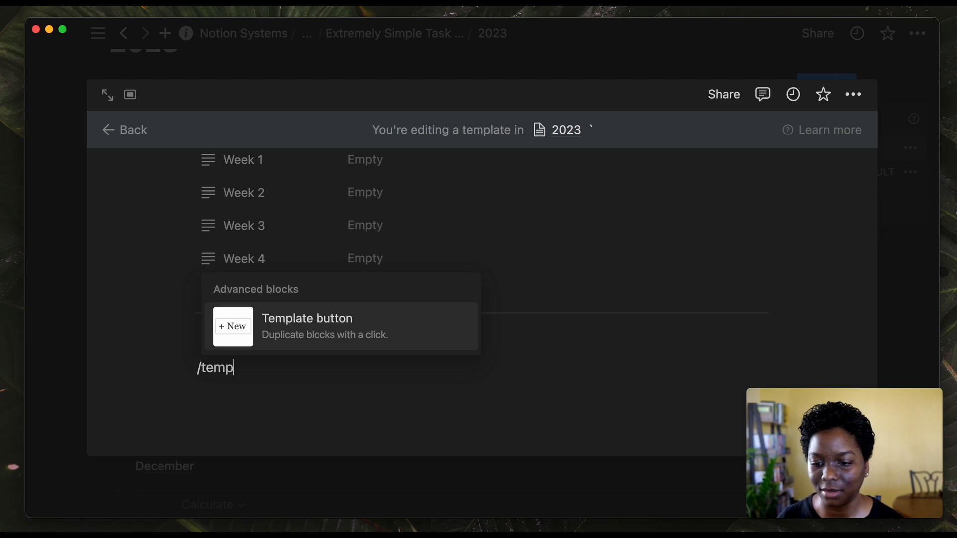
key(Return)
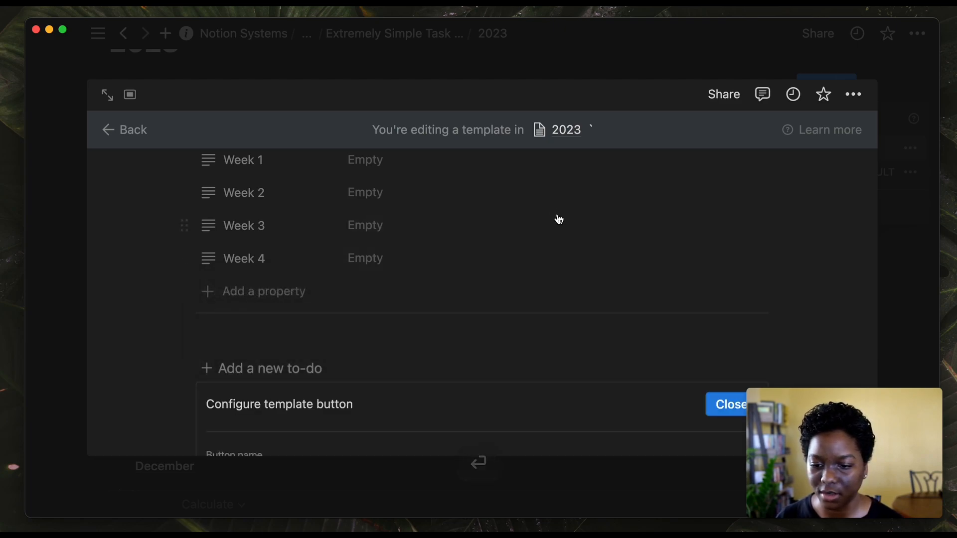
- Name the template button "Add a new day" and remove the default to-do from its template content
scroll(561, 306, down, 5)
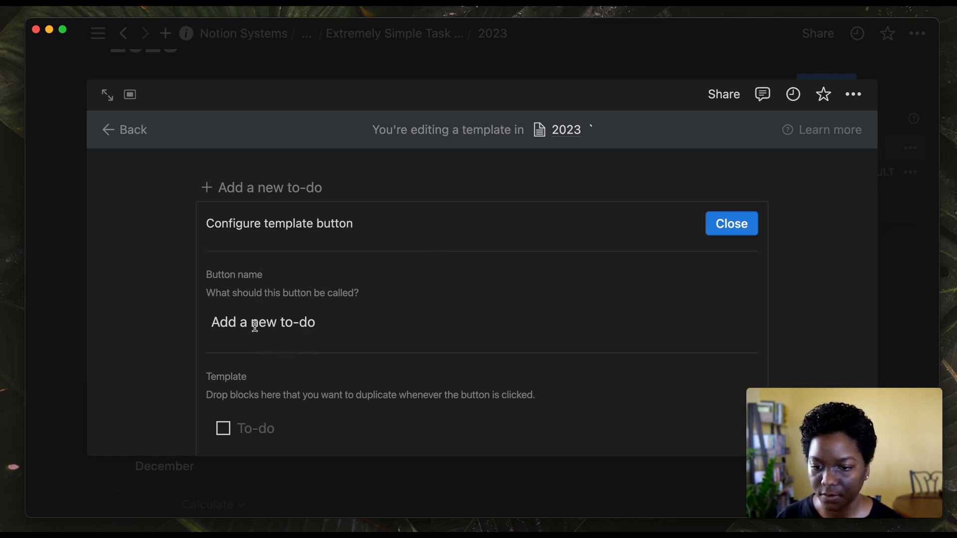
drag(280, 324, 317, 325)
text(day)
scroll(240, 369, down, 3)
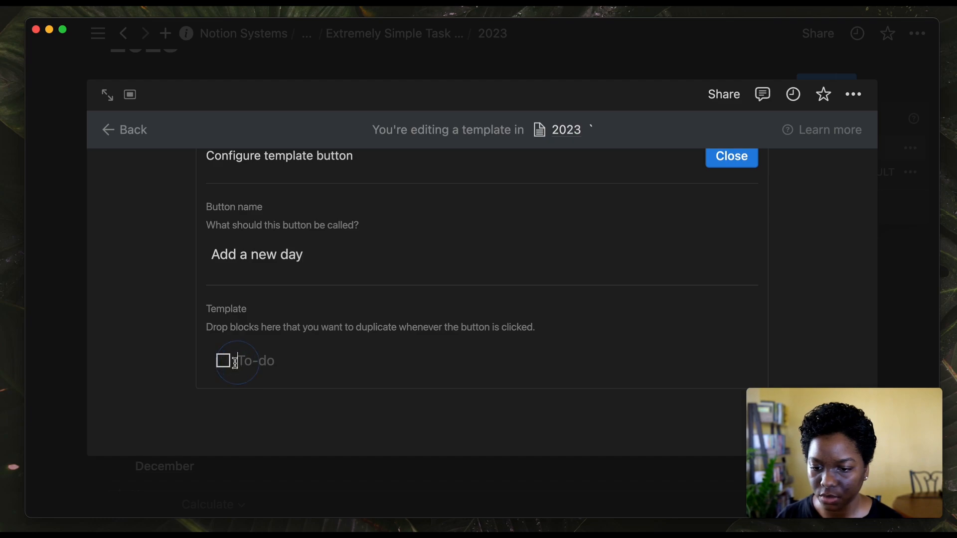
click(259, 369)
key(BackSpace)
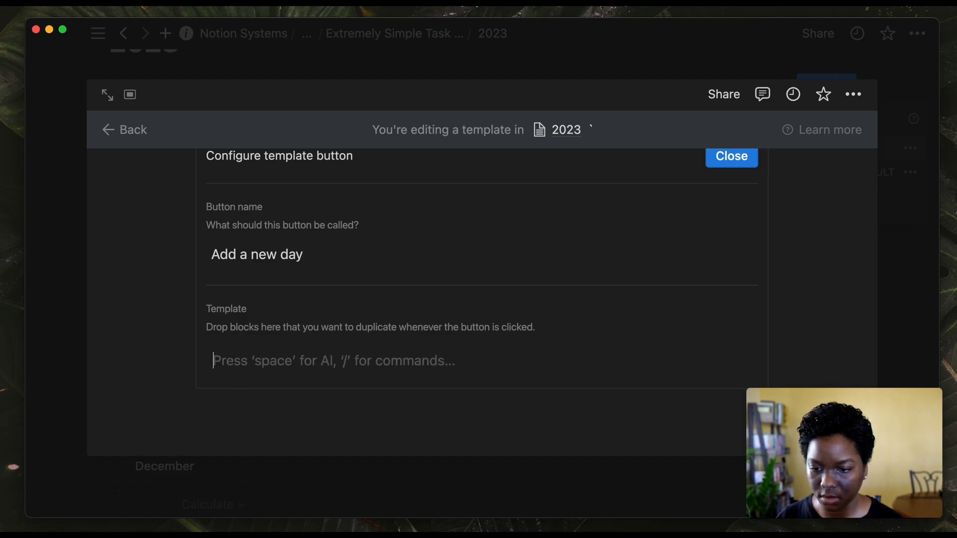
key(BackSpace)
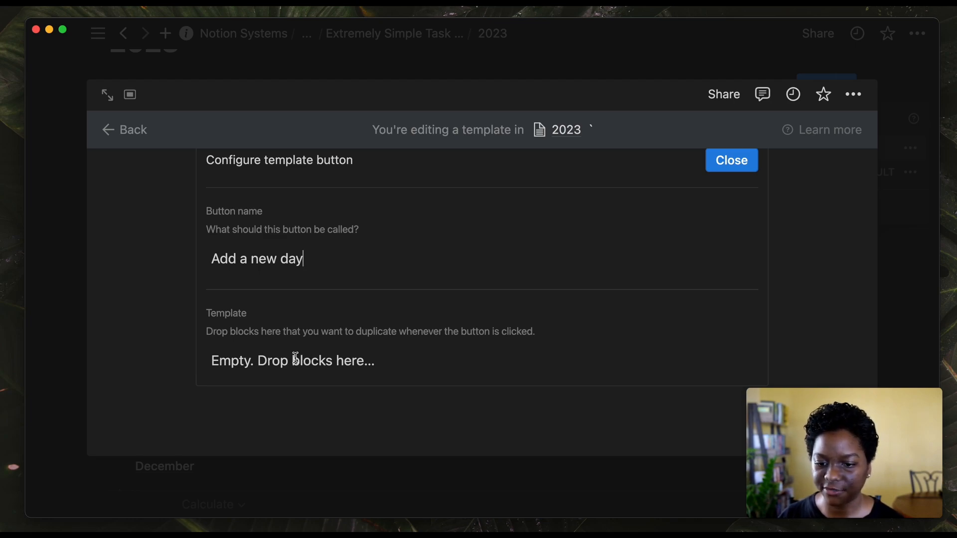
click(286, 422)
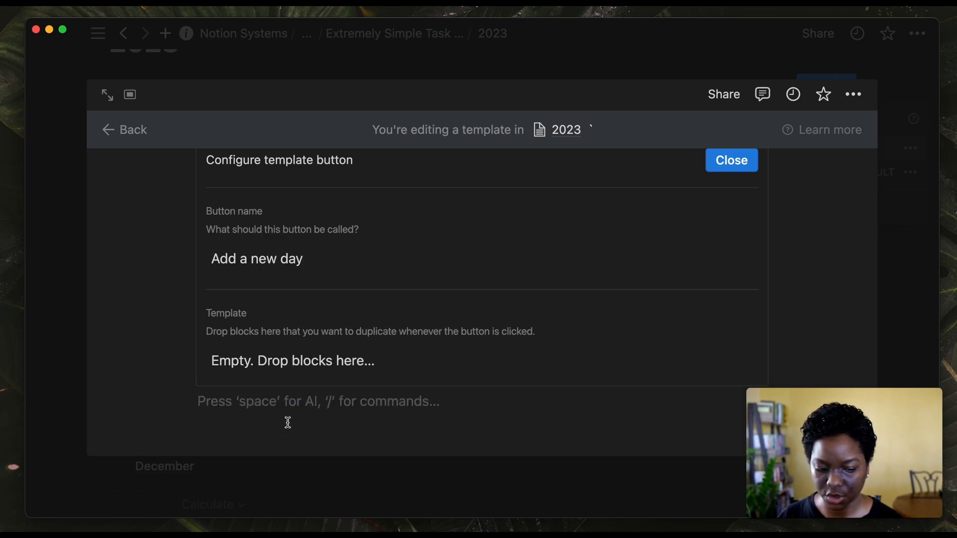
key(Return)
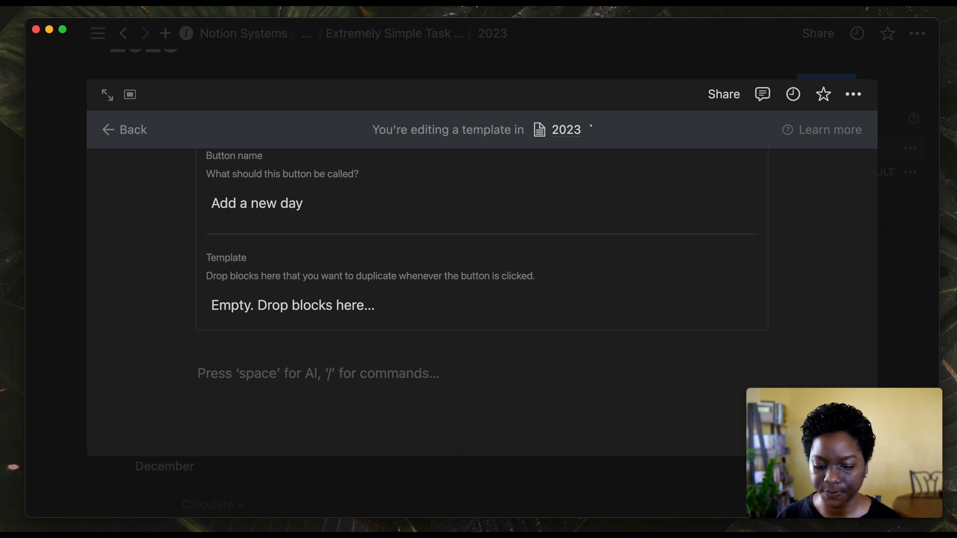
text(/h2)
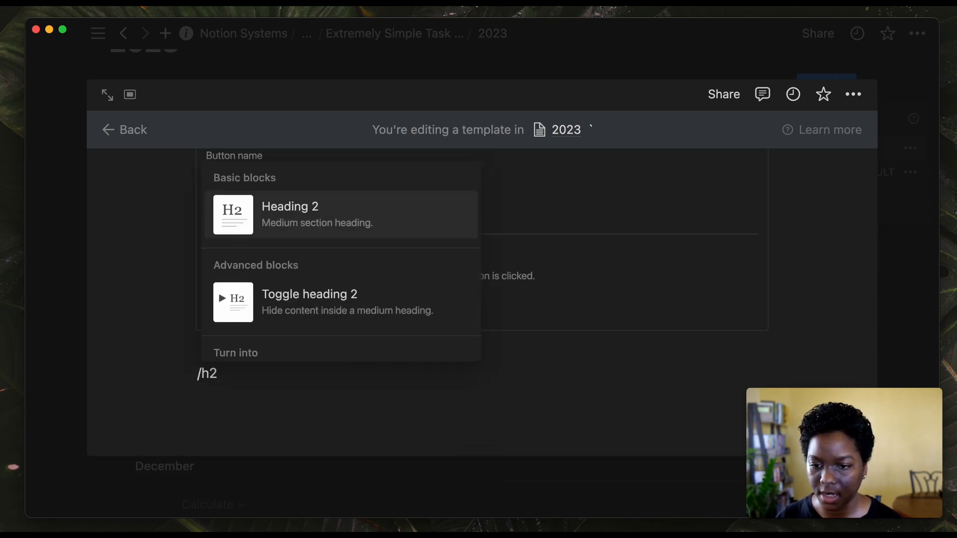
key(Return)
text(@)
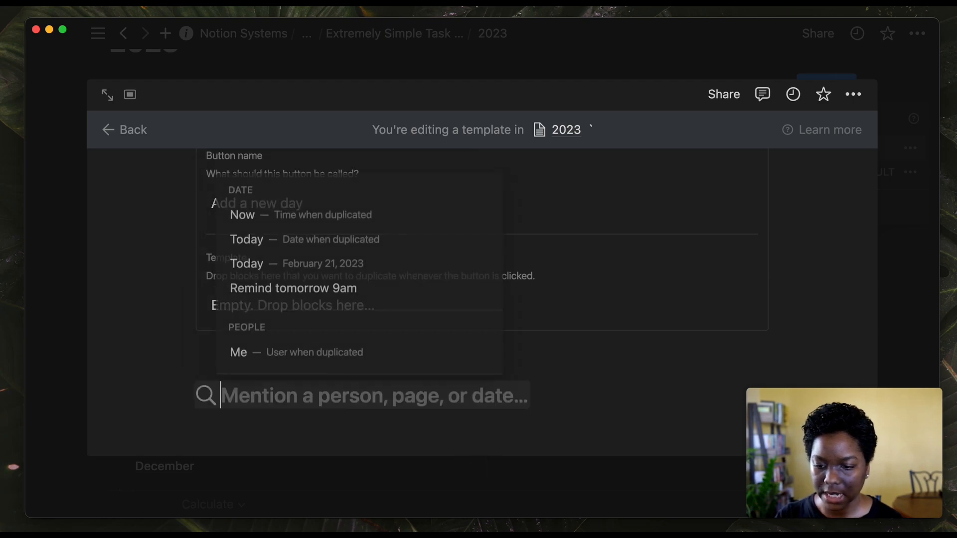
text(to)
key(Return)
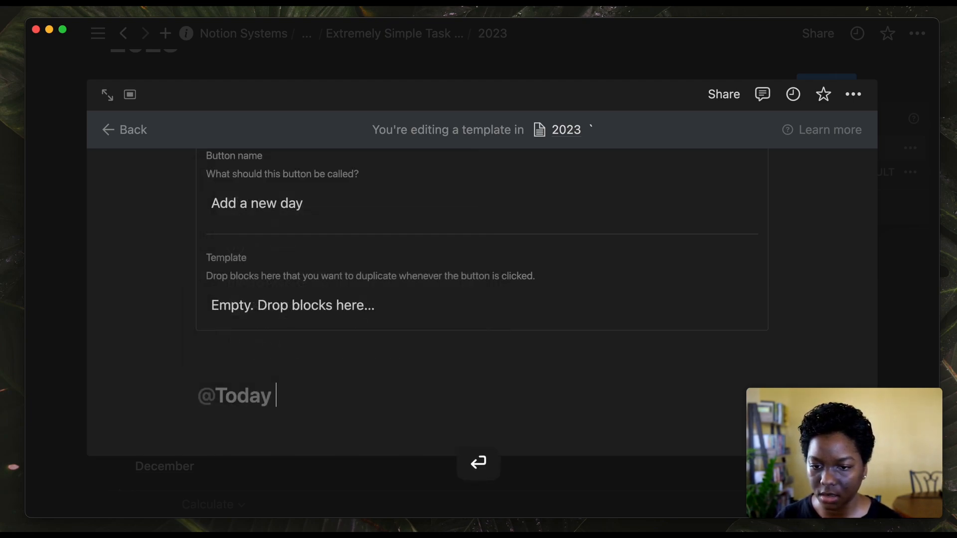
mouse_move(263, 398)
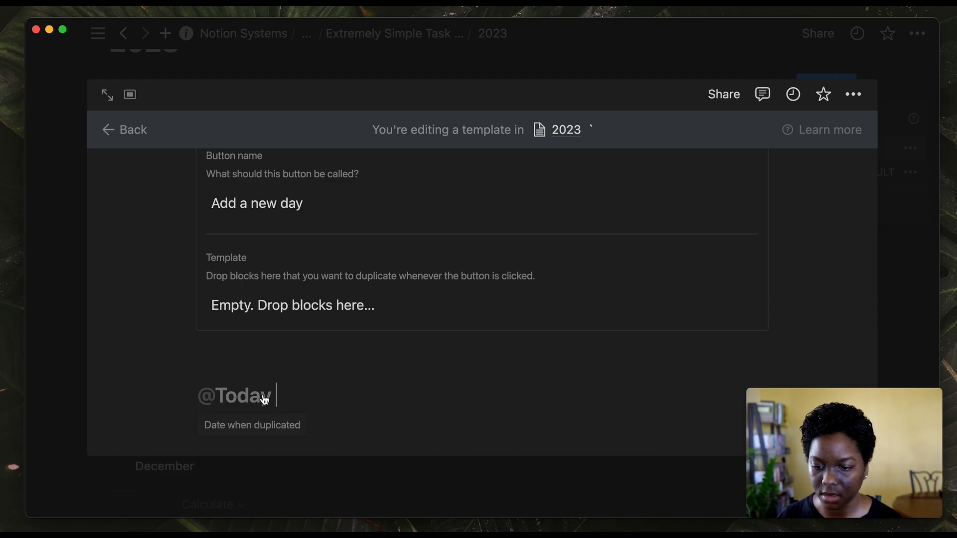
scroll(286, 398, down, 1)
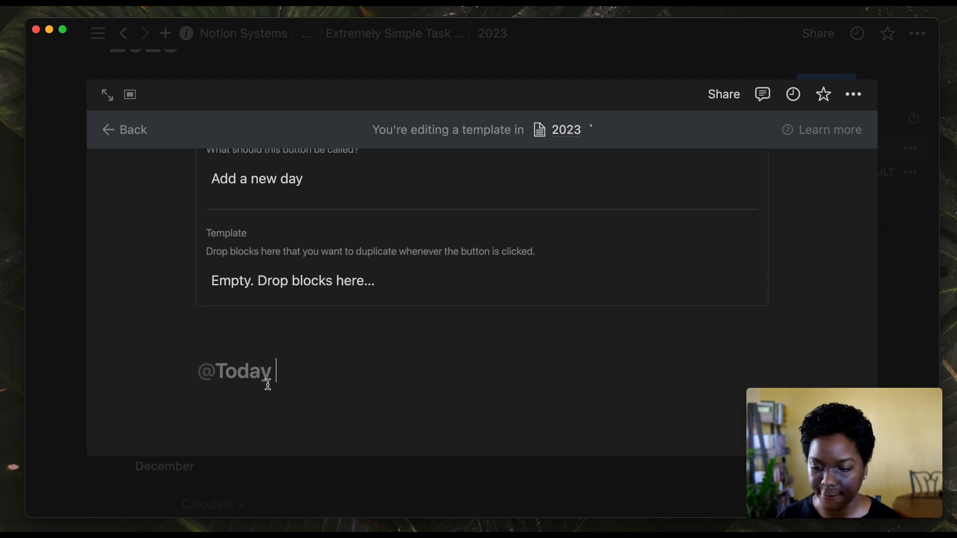
text(/gre)
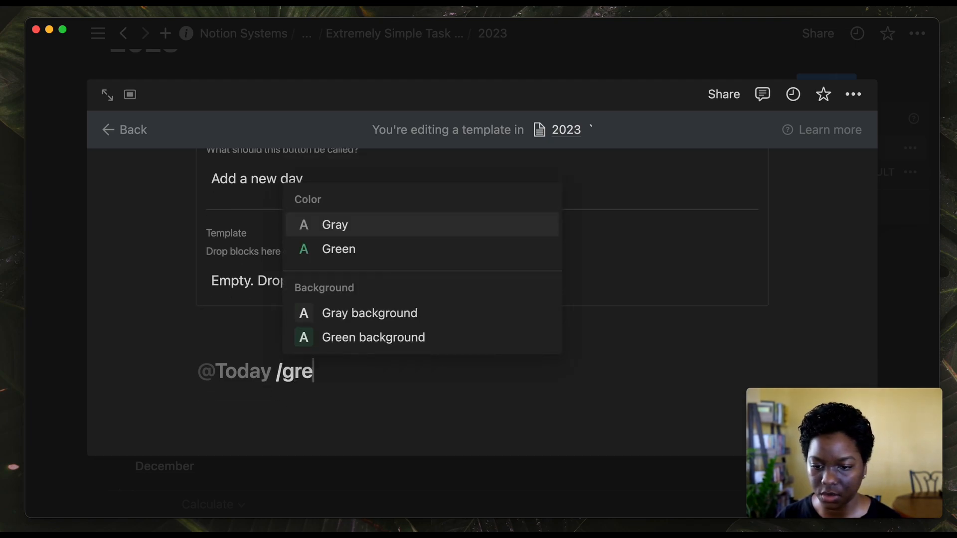
text(en)
key(Down)
key(Return)
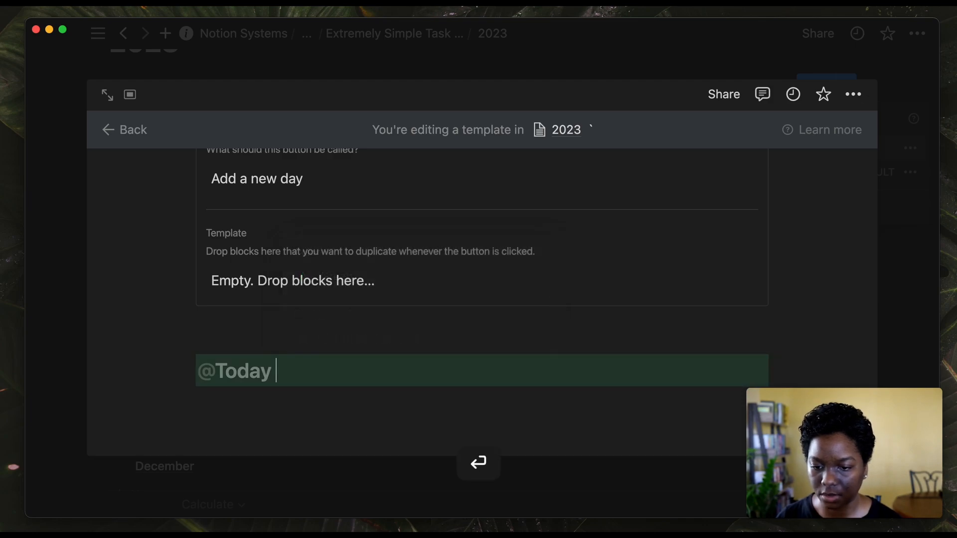
click(230, 403)
scroll(232, 407, down, 1)
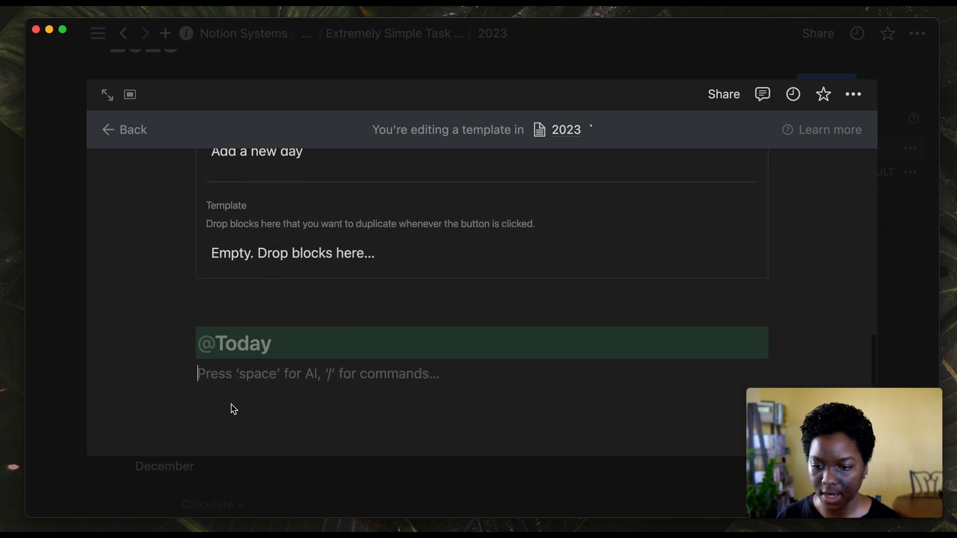
text(/h3)
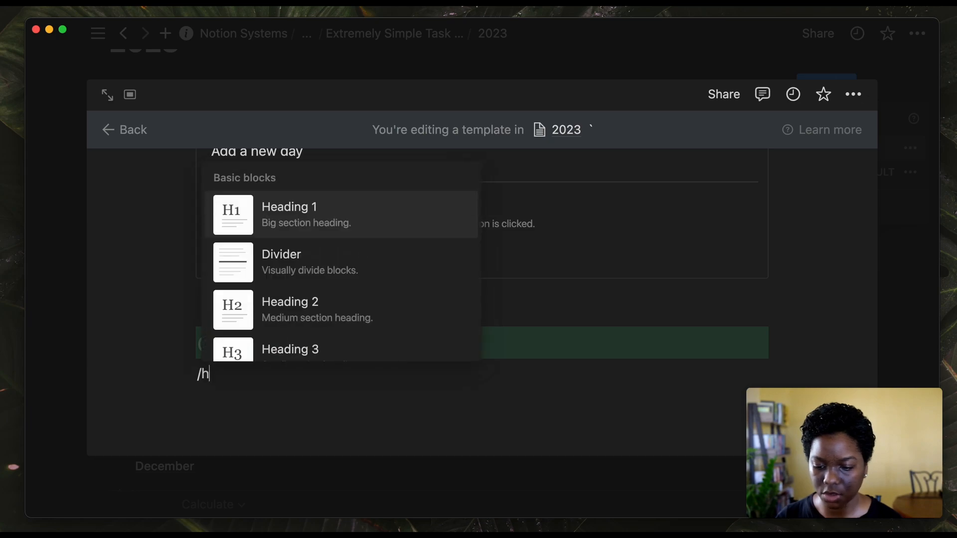
key(Return)
text(D)
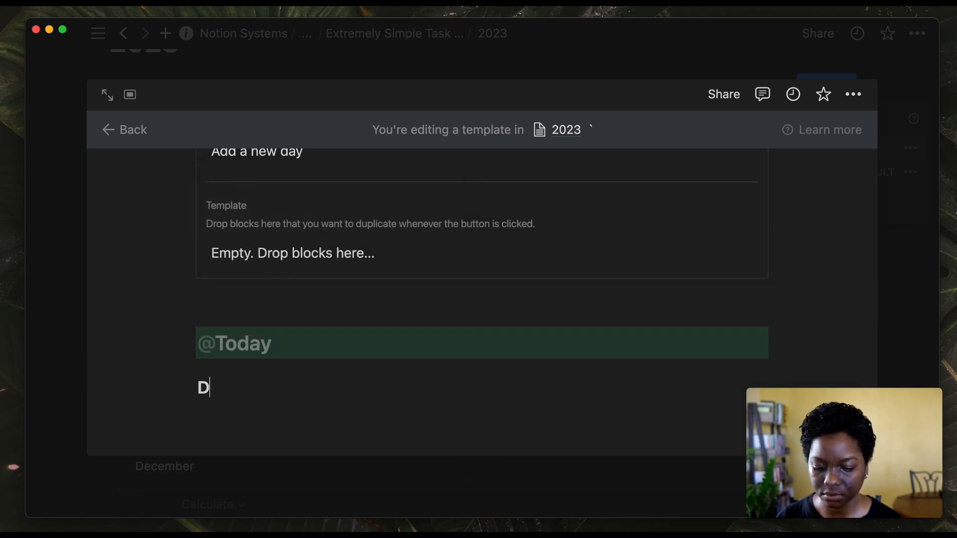
text(eep Work)
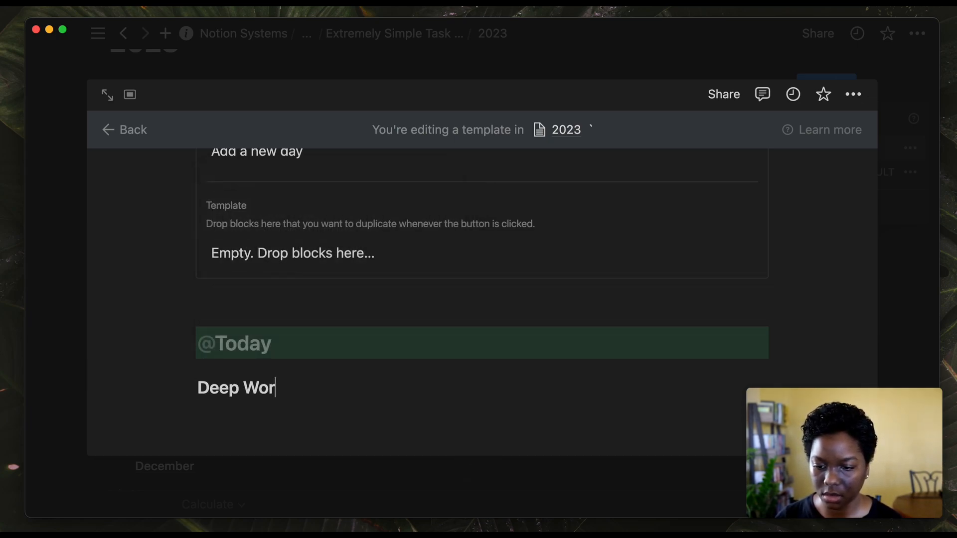
- Duplicate the Deep Work heading twice and rename the copies "Fleeting Tasks" and "Notes", in that order
key(super+d)
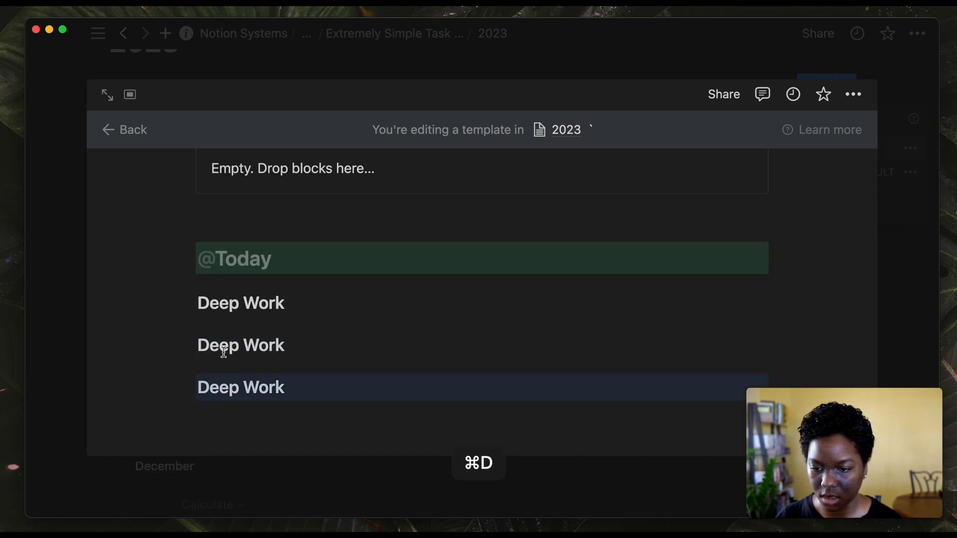
triple_click(223, 349)
text(Fleeti)
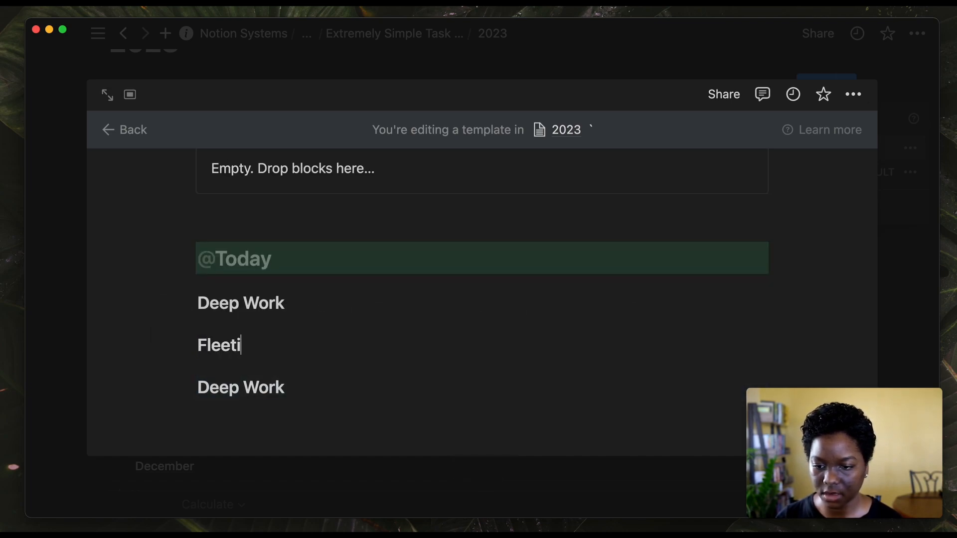
text(ng Tasks)
triple_click(213, 387)
text(Notes)
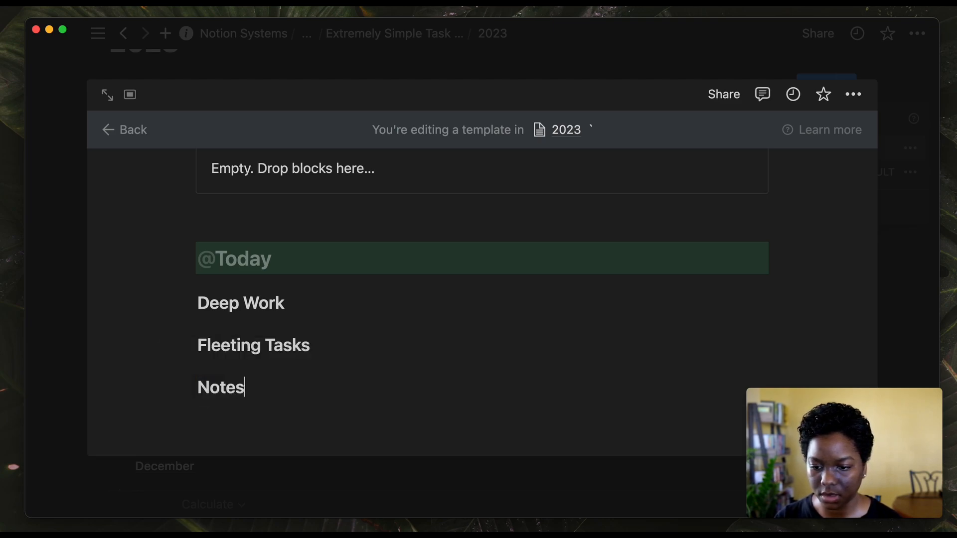
- Add two empty to-do checkboxes beneath the Deep Work heading
click(297, 310)
key(Return)
text([])
key(Return)
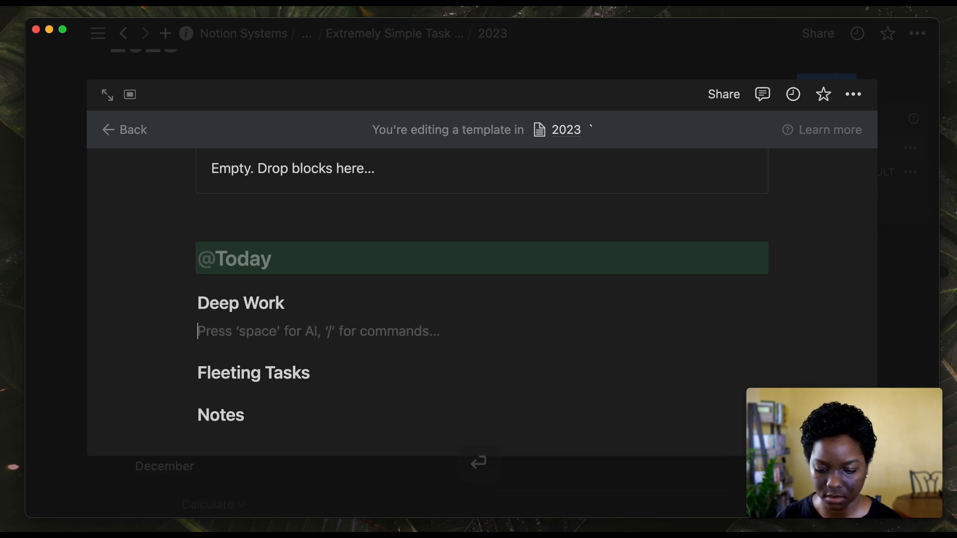
key(super+z)
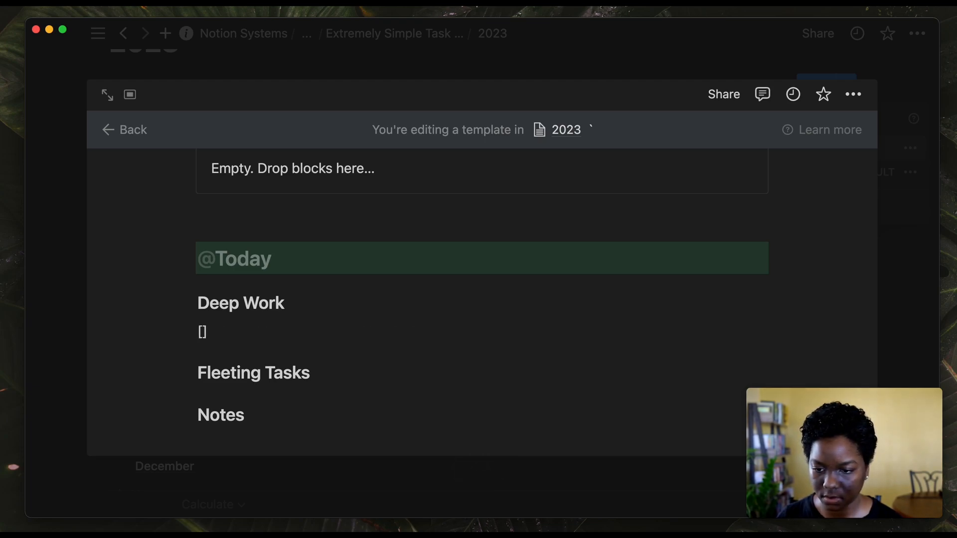
key(BackSpace)
key(BackSpace)
text([])
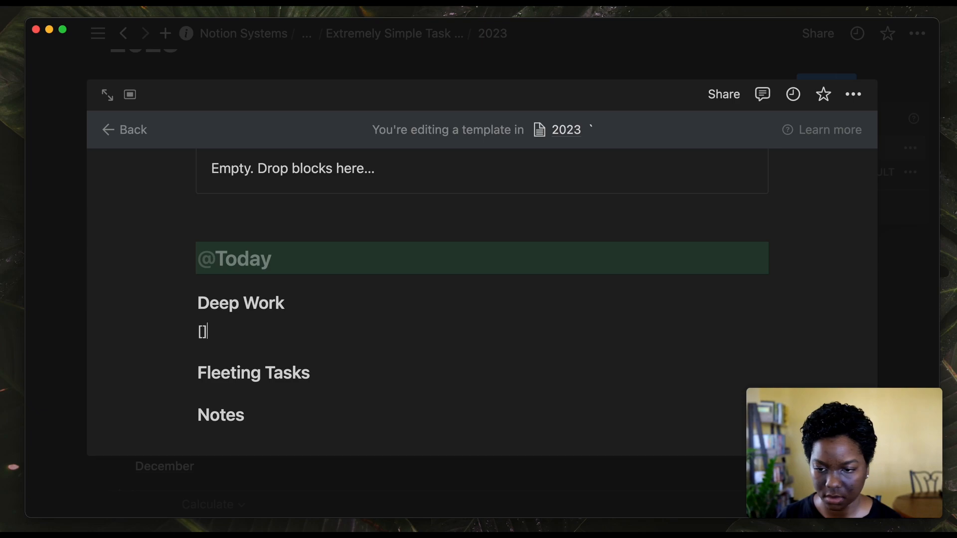
key(super+d)
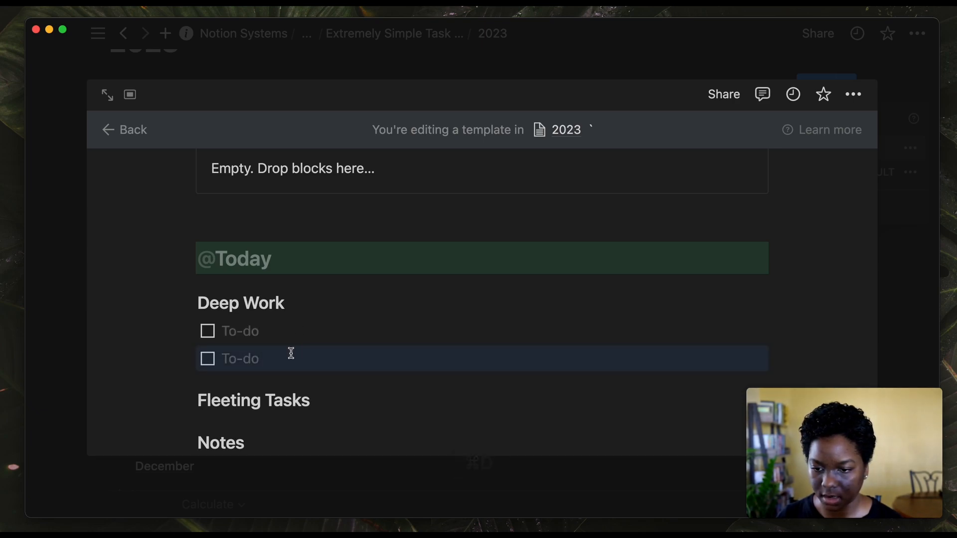
- Add three empty to-do checkboxes beneath the Fleeting Tasks heading and remove the leftover blank block above Notes
scroll(292, 353, down, 1)
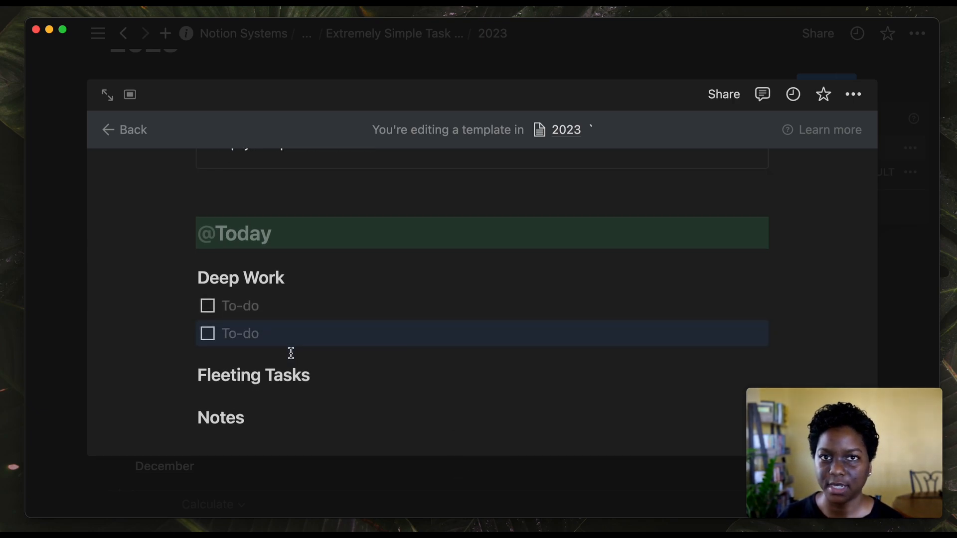
scroll(291, 353, down, 1)
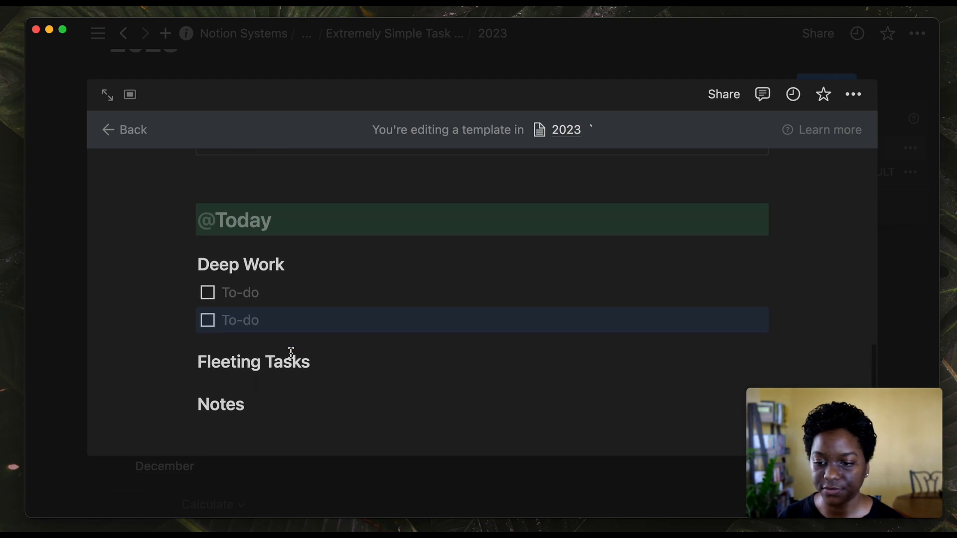
click(320, 368)
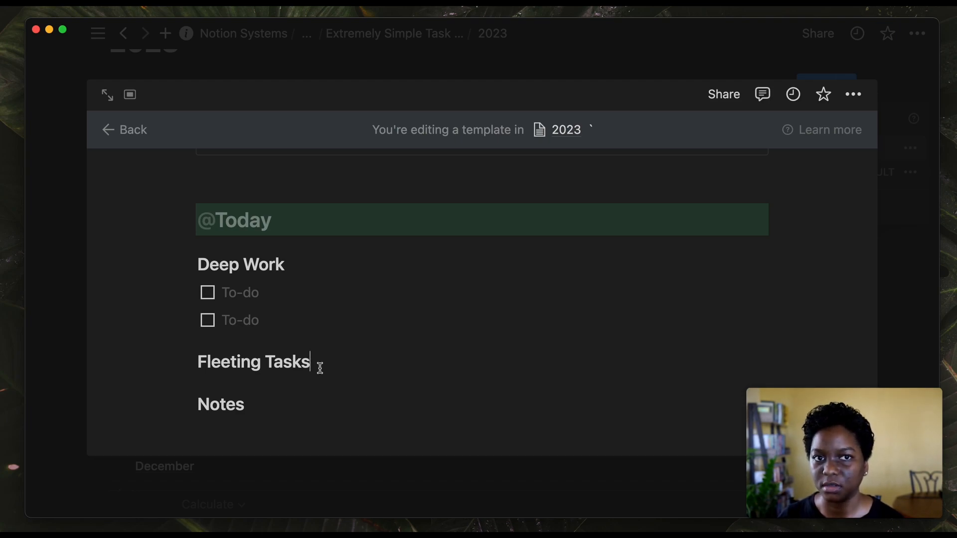
key(Return)
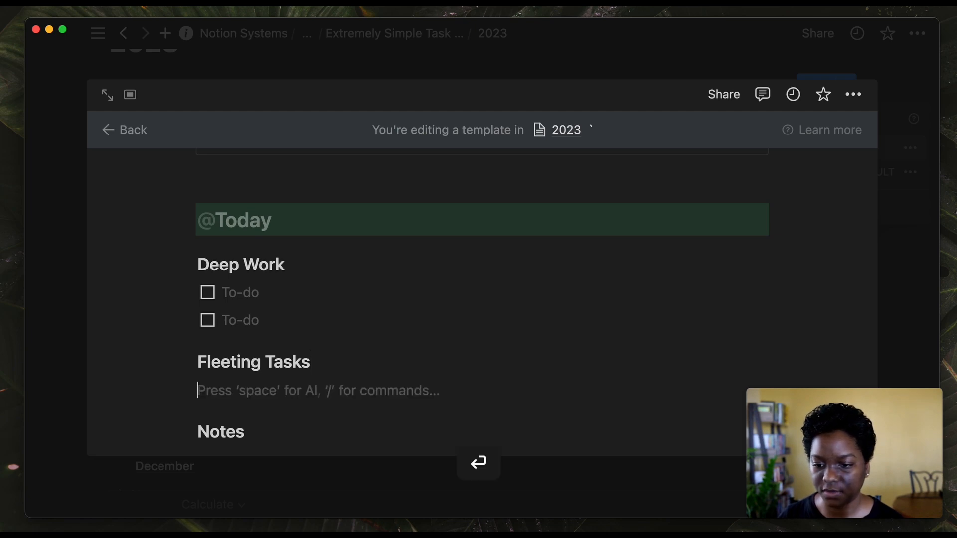
key(super+d)
click(296, 366)
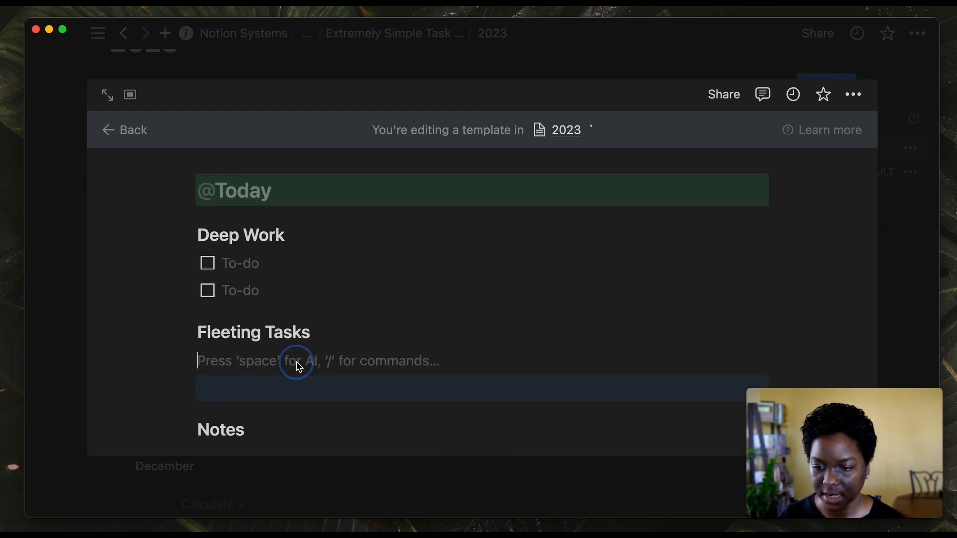
text([])
key(super+d)
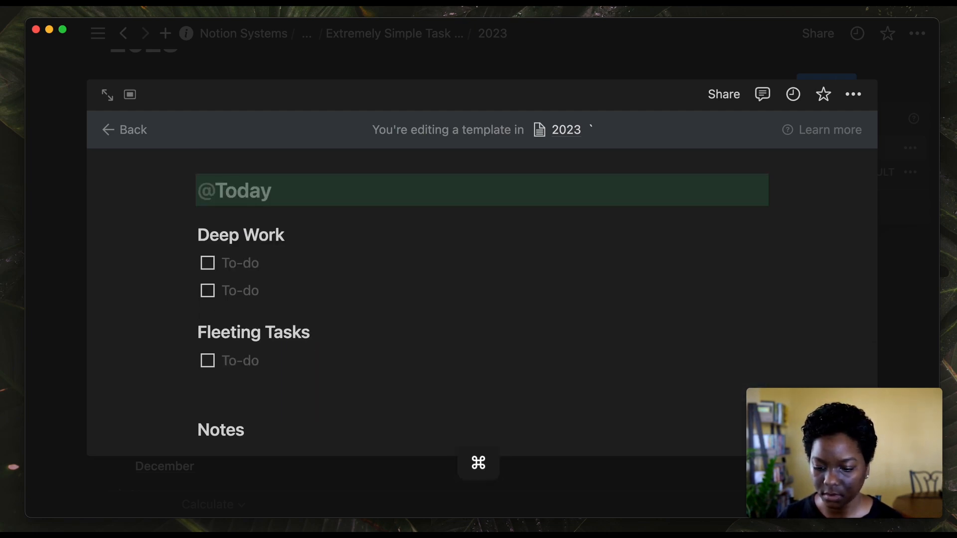
key(super+d)
scroll(272, 378, down, 2)
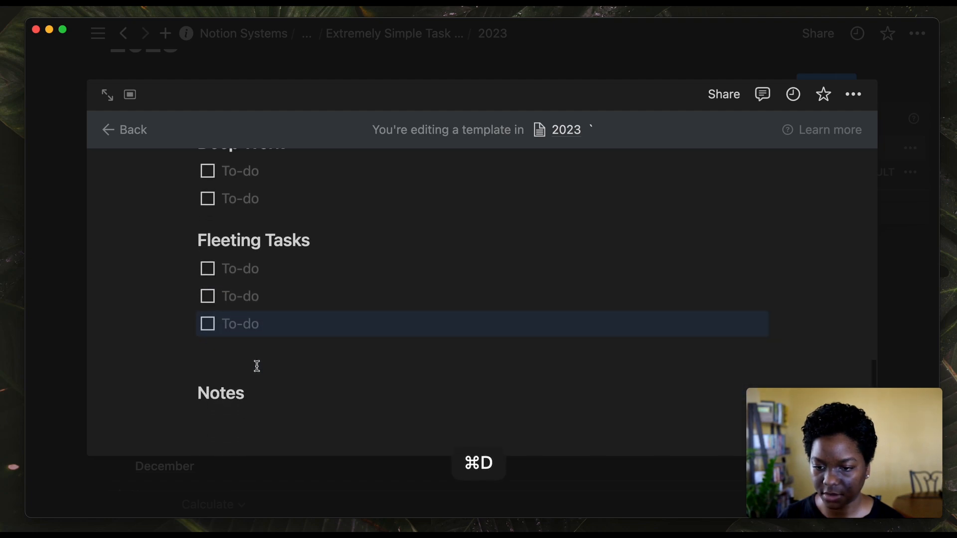
click(255, 365)
key(BackSpace)
- Add three empty bulleted list items beneath the Notes heading
click(254, 396)
text(-)
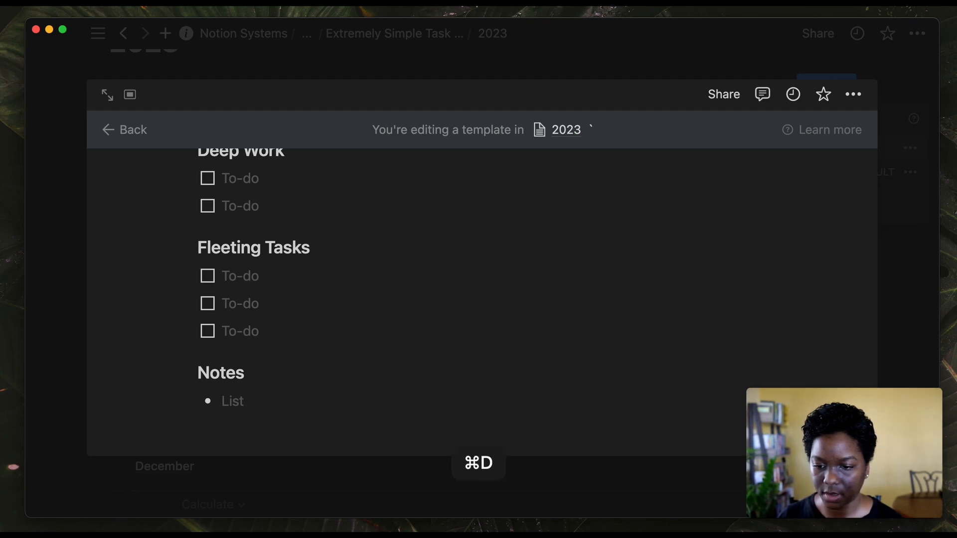
key(super+d)
key(super+d)
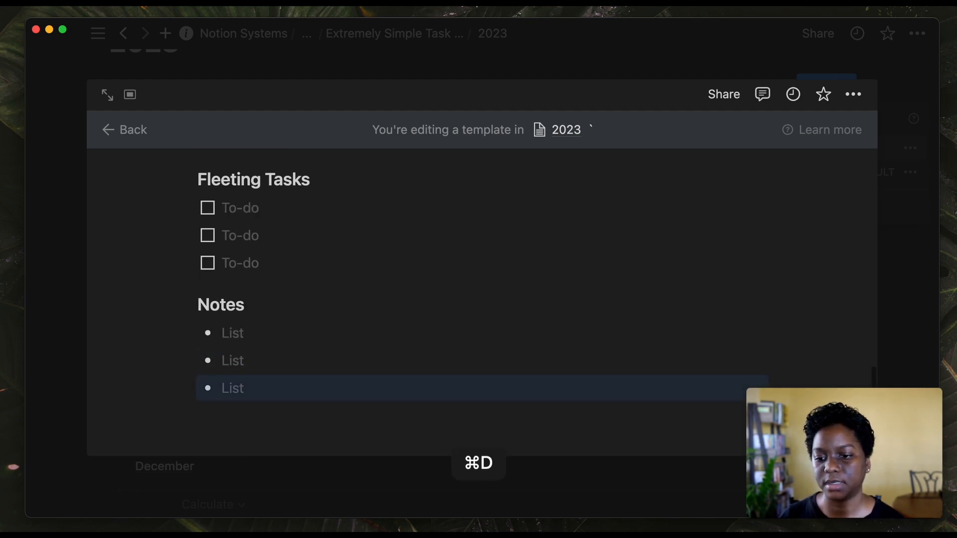
scroll(285, 369, up, 2)
click(271, 374)
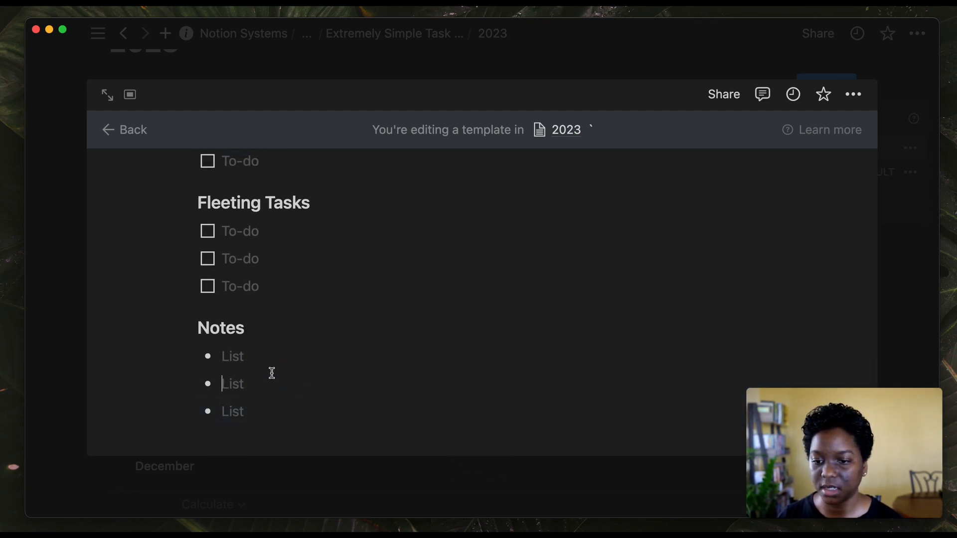
scroll(273, 374, up, 3)
scroll(272, 374, up, 5)
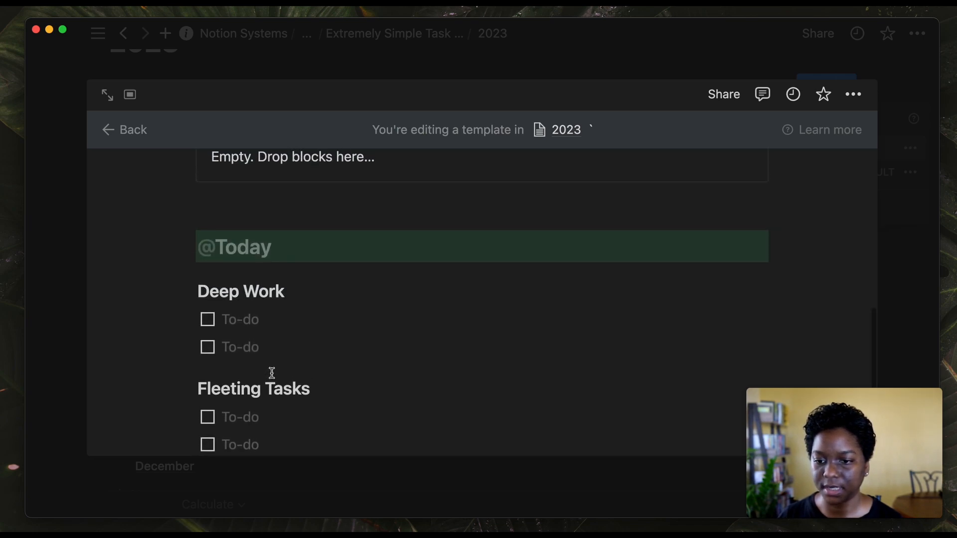
drag(164, 278, 252, 365)
scroll(252, 366, up, 10)
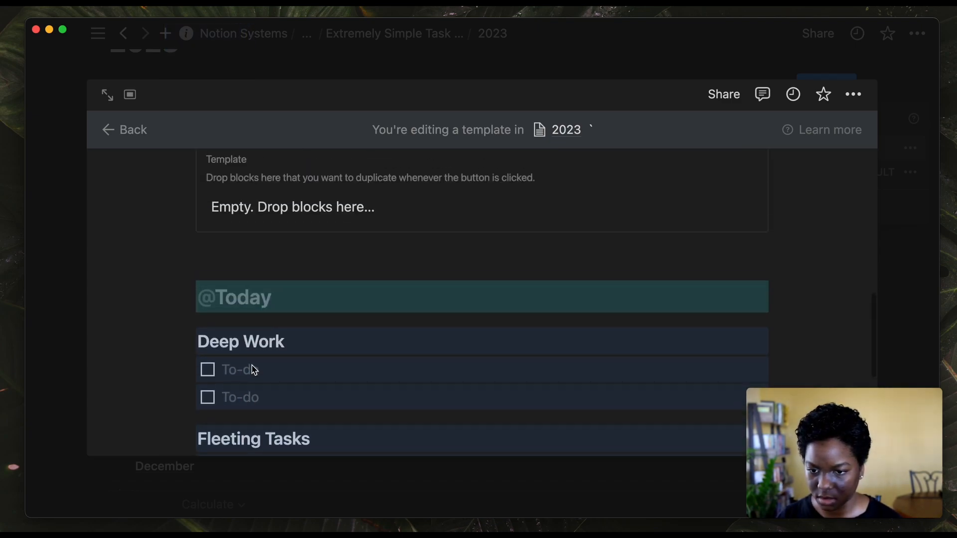
drag(193, 393, 226, 291)
scroll(226, 292, down, 5)
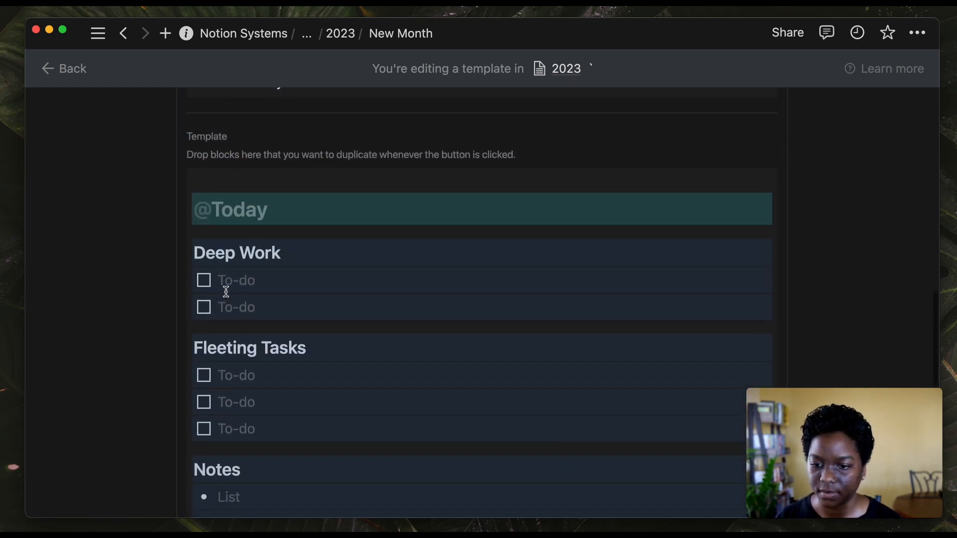
scroll(226, 292, up, 5)
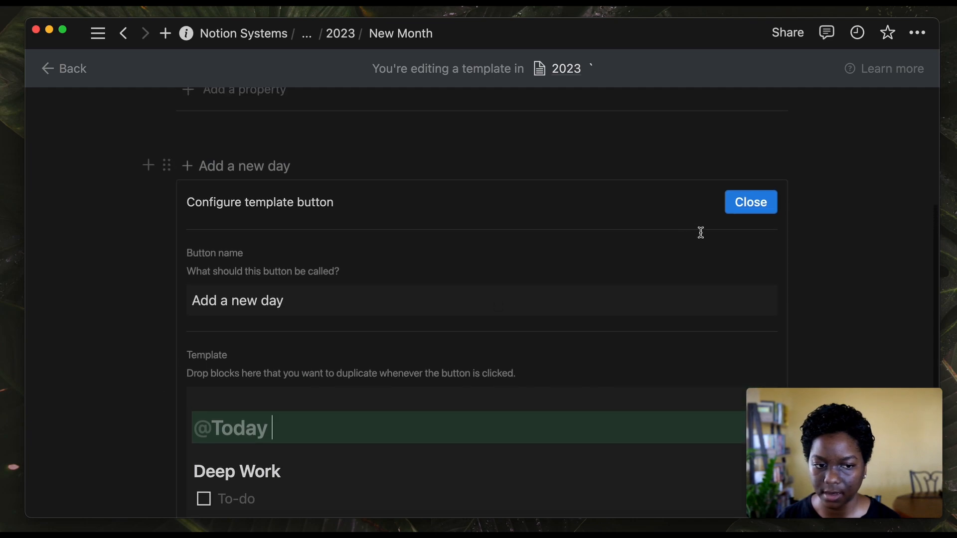
- Close the template button's configuration and remove the empty block beneath the button
click(741, 209)
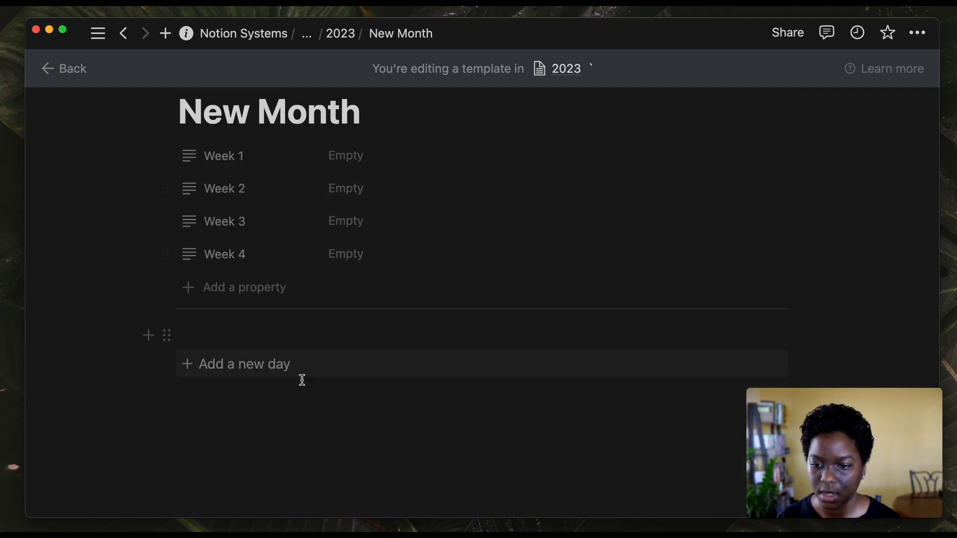
click(293, 399)
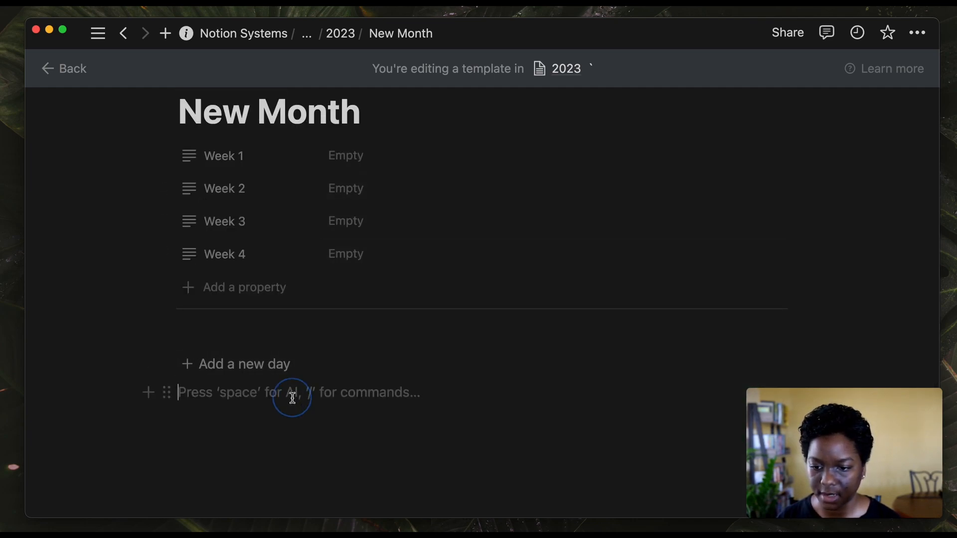
key(BackSpace)
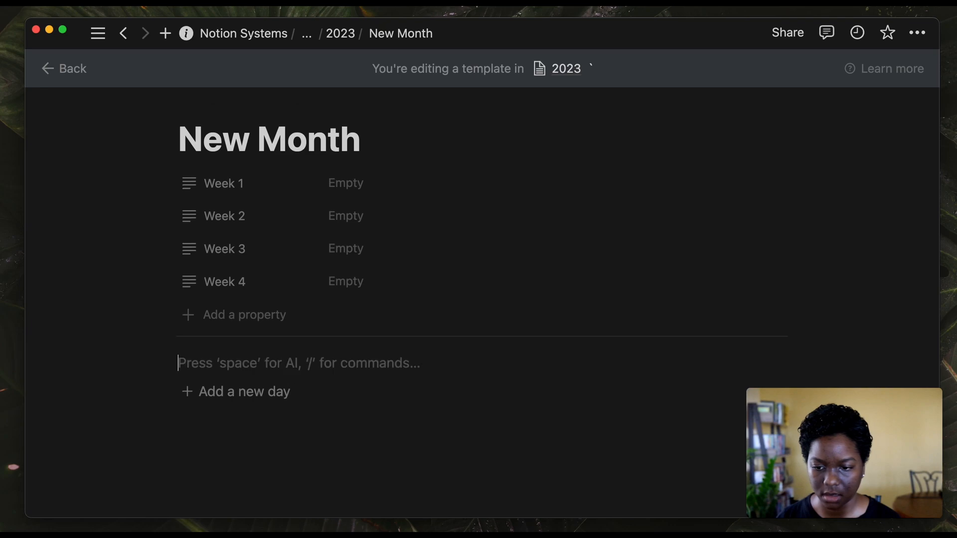
- Test the "Add a new day" button, look through the inserted layout, and undo the insertion
click(272, 402)
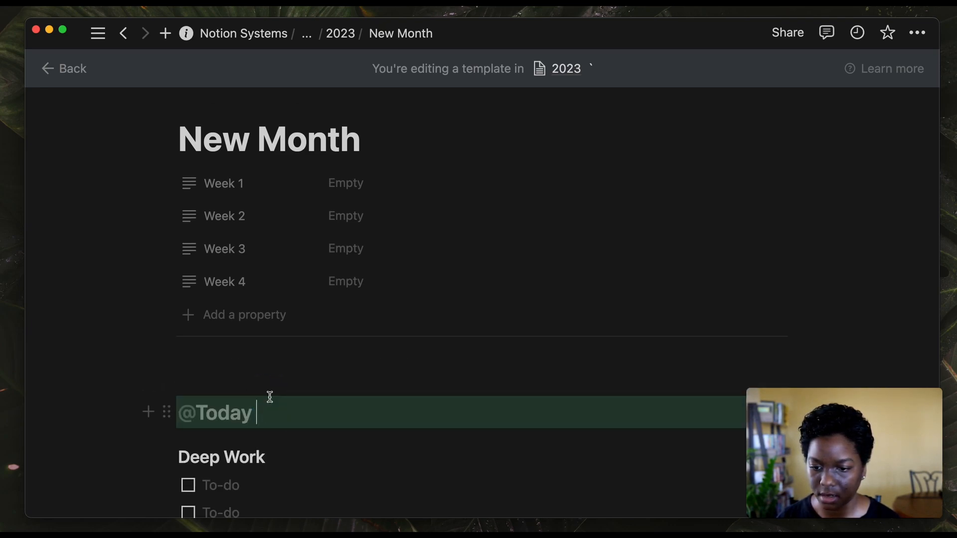
scroll(269, 398, down, 5)
scroll(256, 397, down, 2)
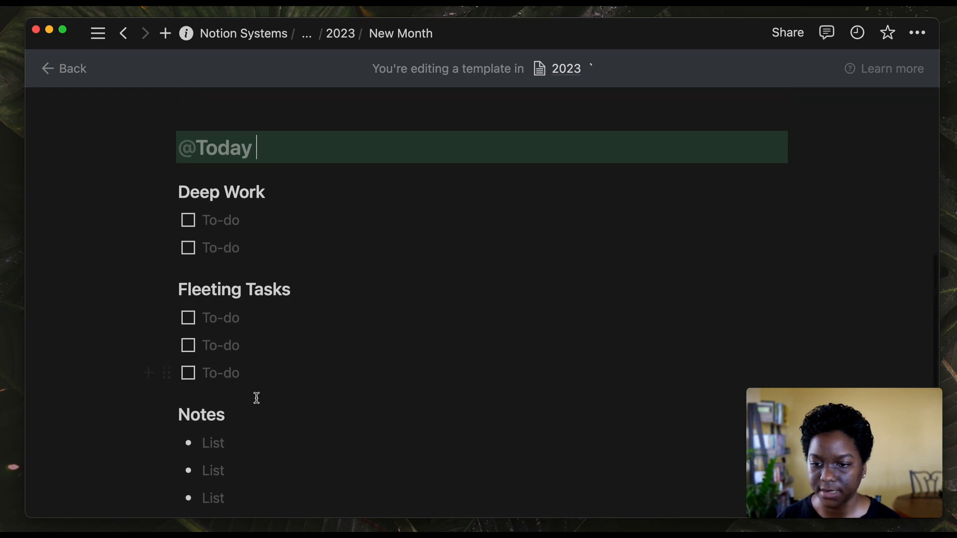
scroll(256, 398, down, 2)
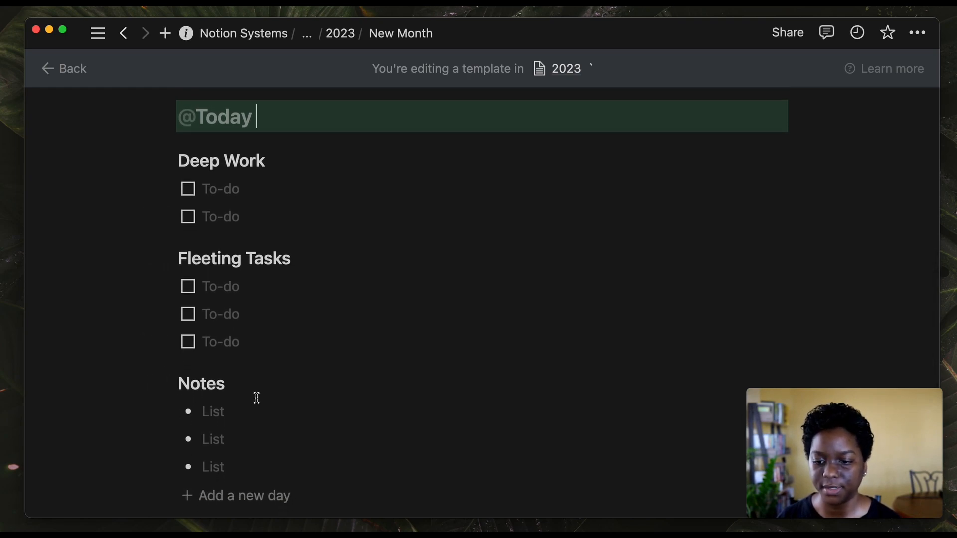
key(super+z)
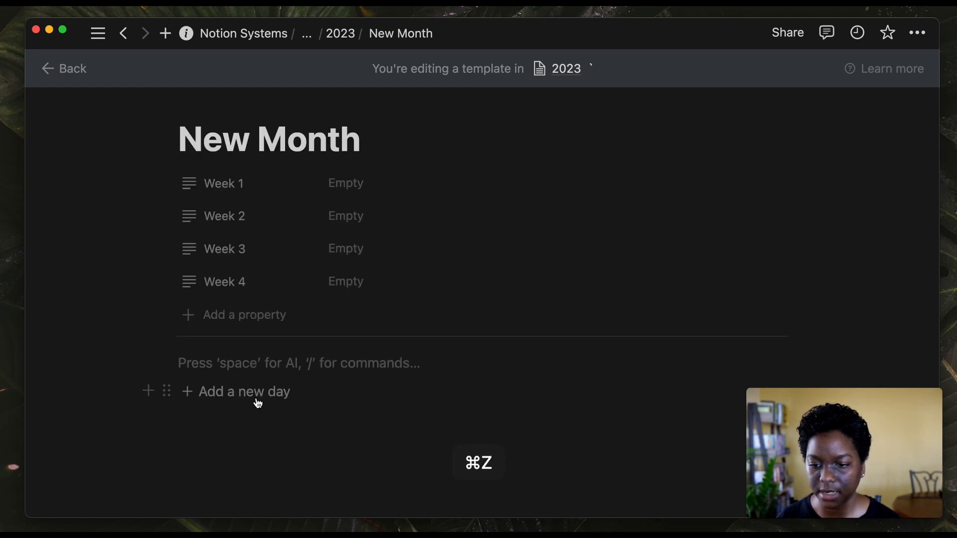
- Insert a day layout with the "Add a new day" button and check the spacing between the last Notes bullet and the button
click(300, 144)
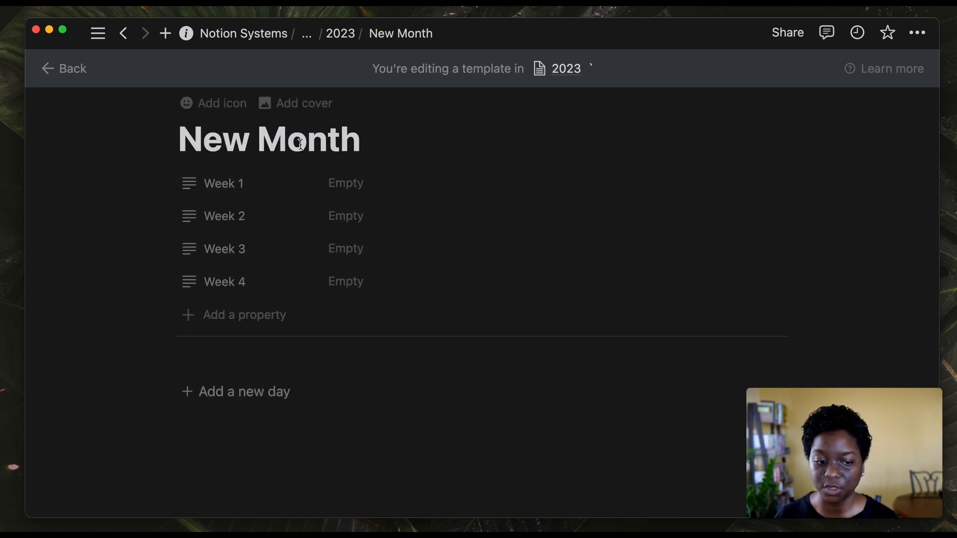
click(225, 406)
scroll(223, 409, down, 3)
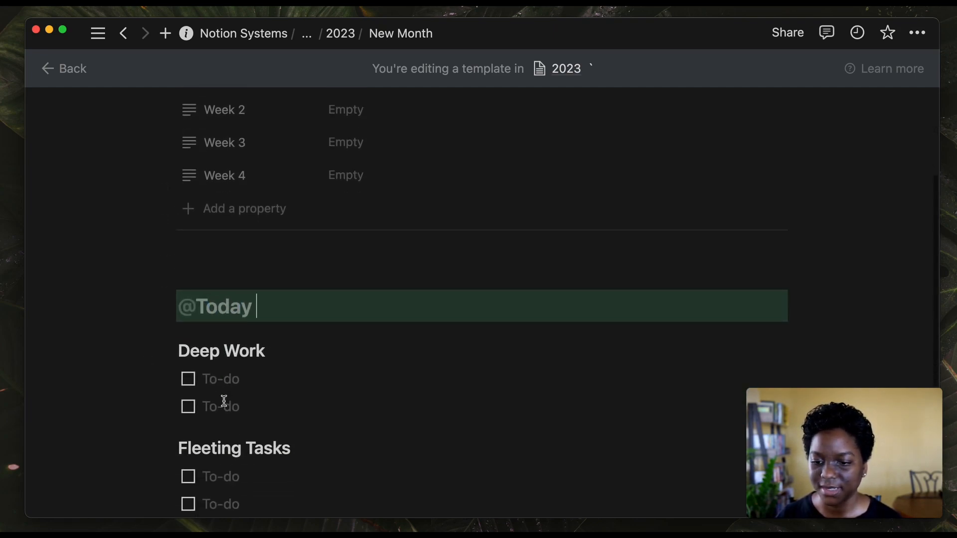
scroll(267, 345, down, 5)
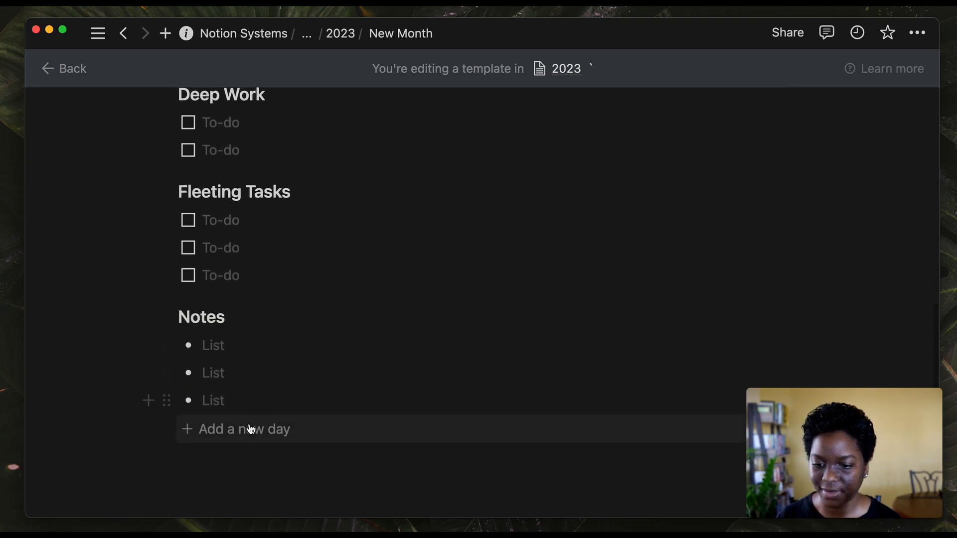
key(super)
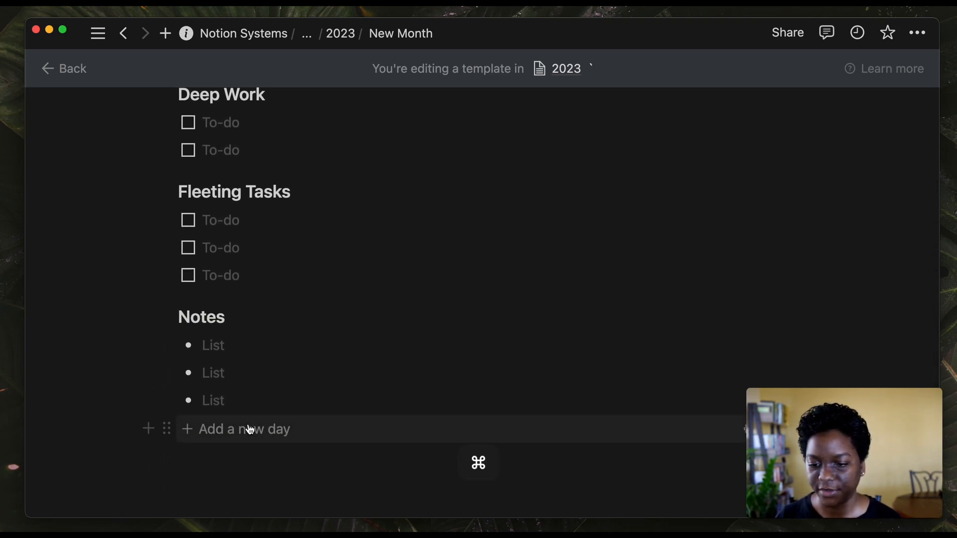
click(250, 456)
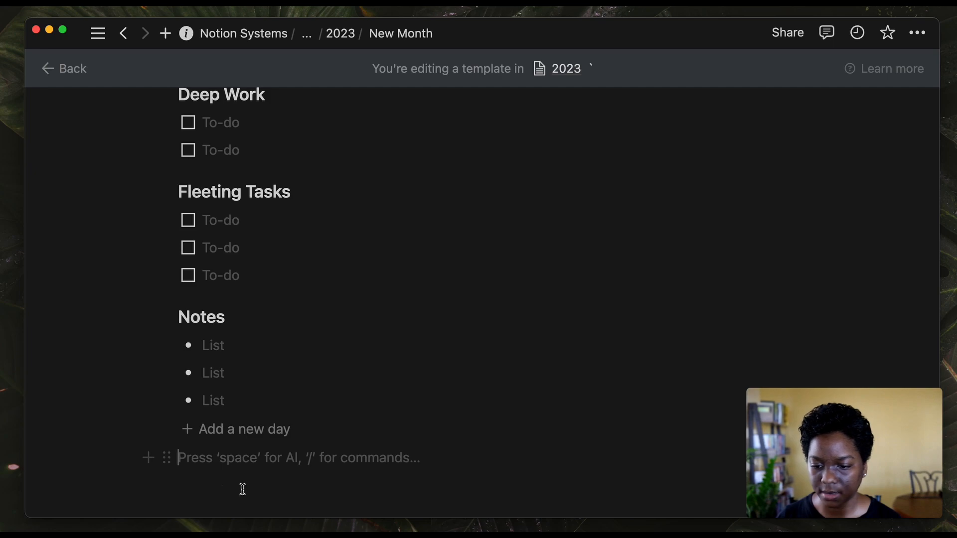
scroll(222, 470, down, 2)
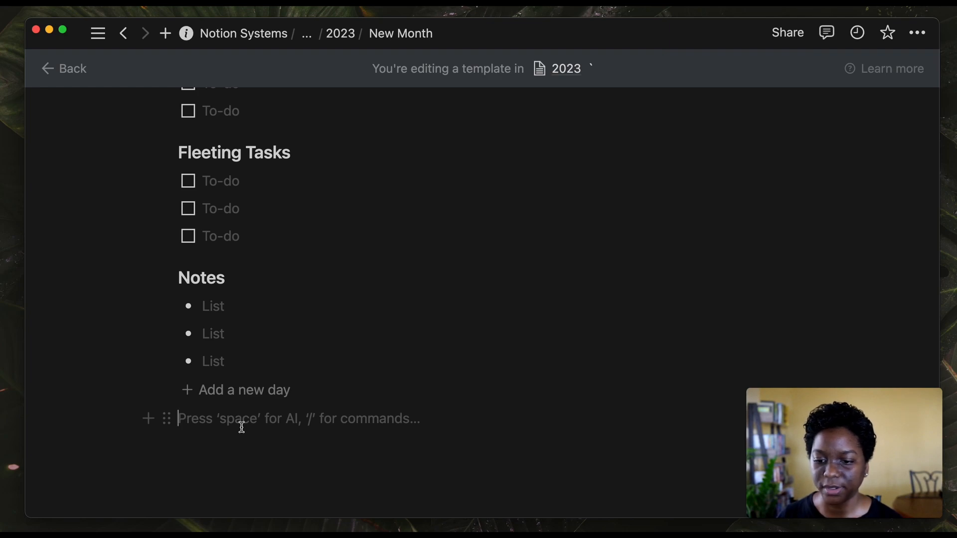
click(243, 361)
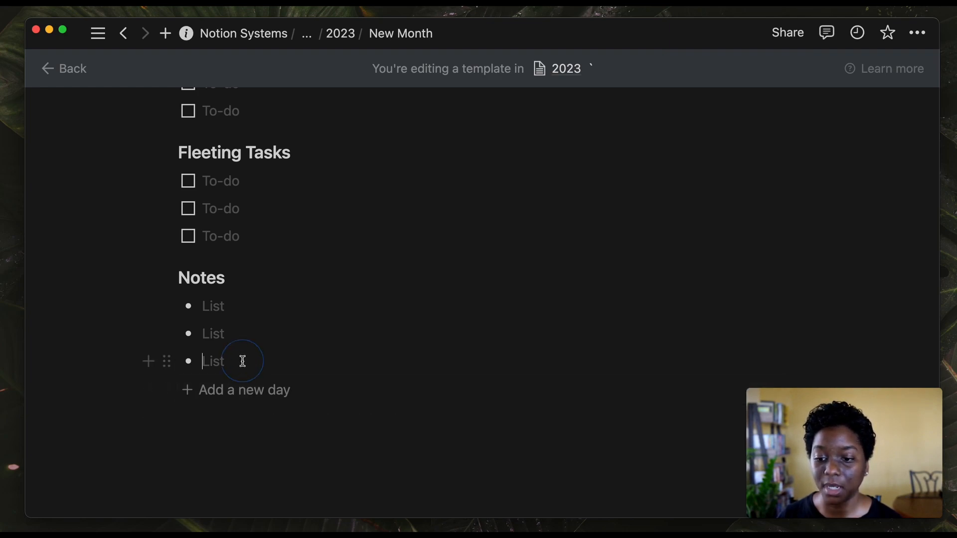
- Insert another day layout with the "Add a new day" button and look through the headings and blocks beneath it
click(238, 402)
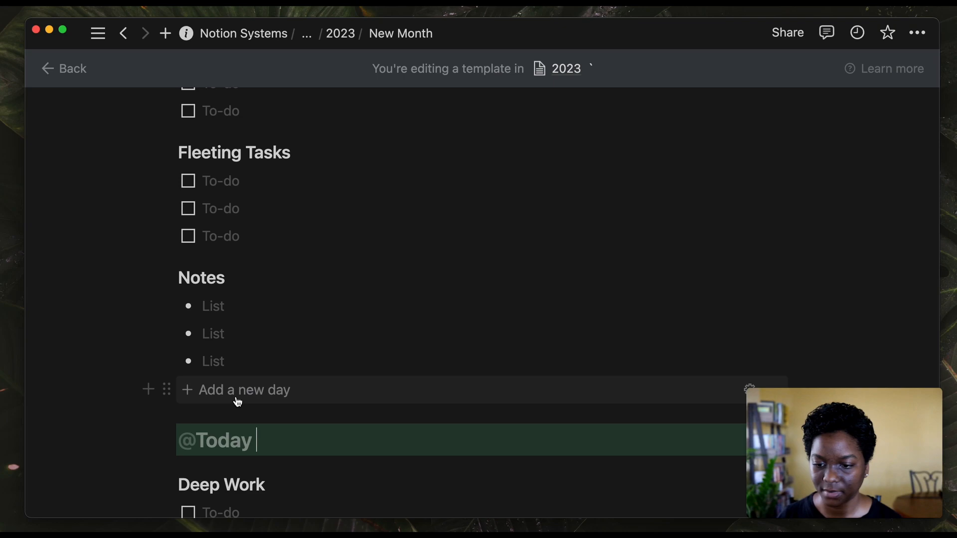
scroll(235, 398, down, 8)
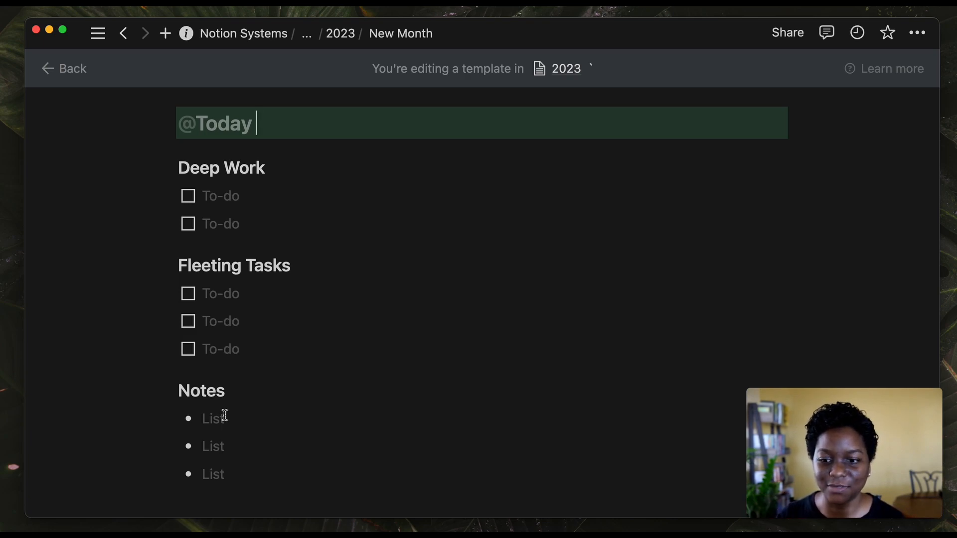
scroll(224, 414, down, 3)
scroll(224, 413, up, 6)
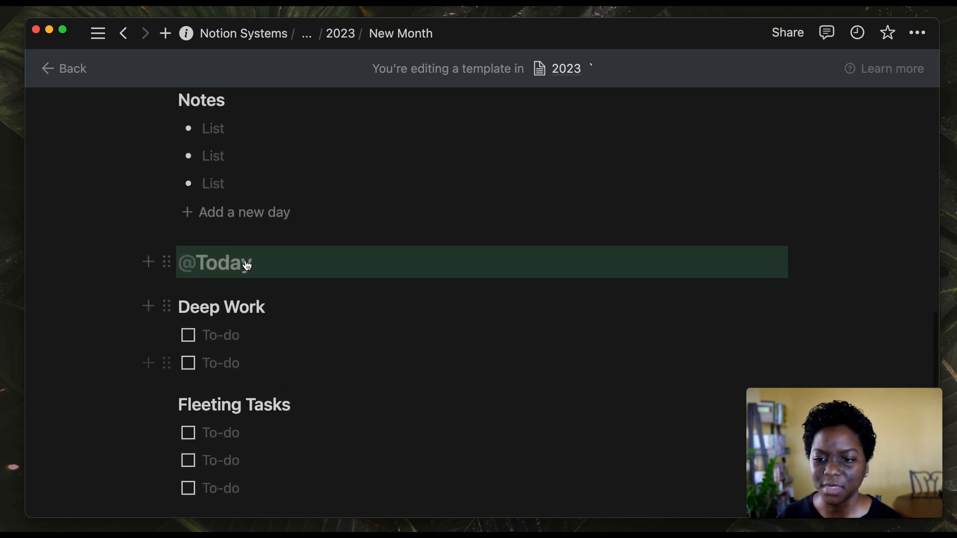
- Test the "Add a new day" button once more, then undo the test insertions so only the button remains in the template
click(240, 216)
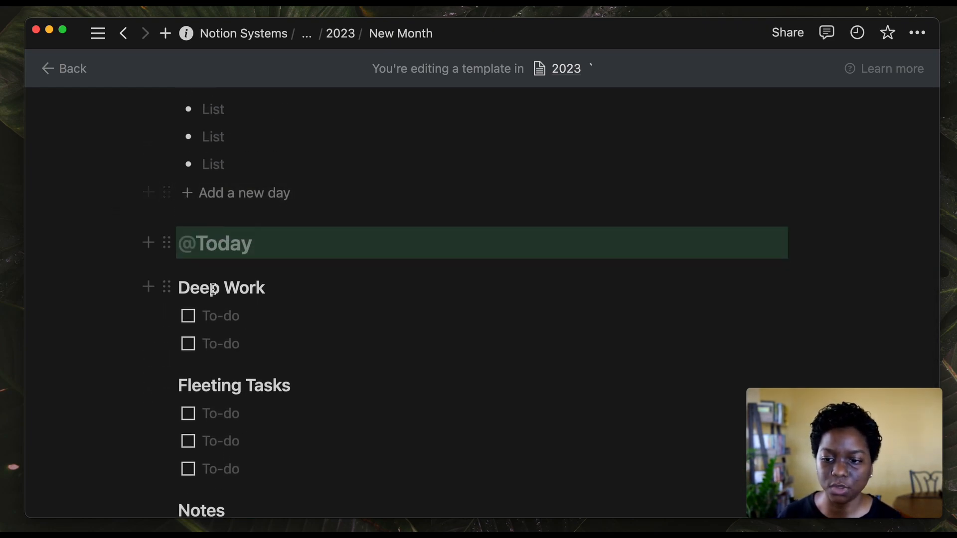
scroll(211, 292, down, 5)
scroll(189, 260, up, 3)
key(super+z)
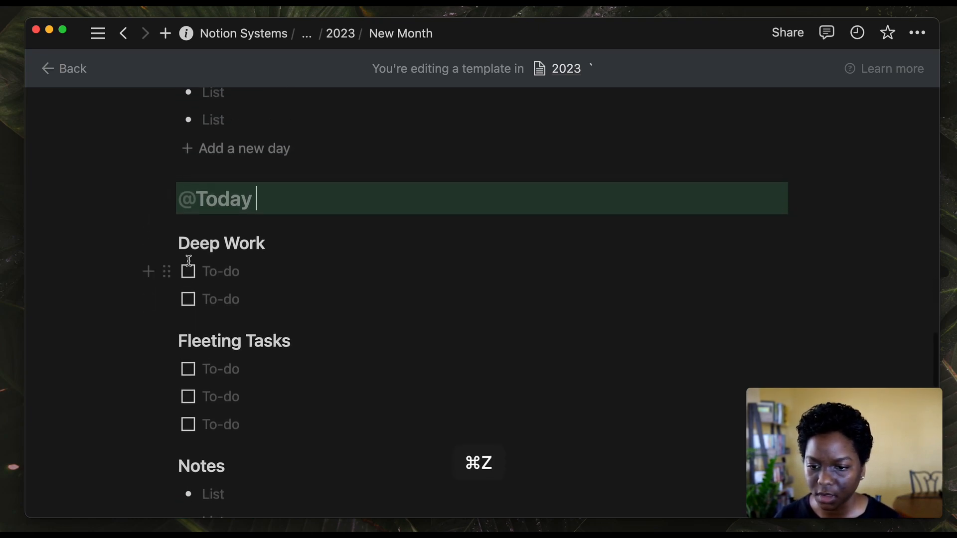
scroll(189, 260, down, 5)
scroll(189, 260, up, 1)
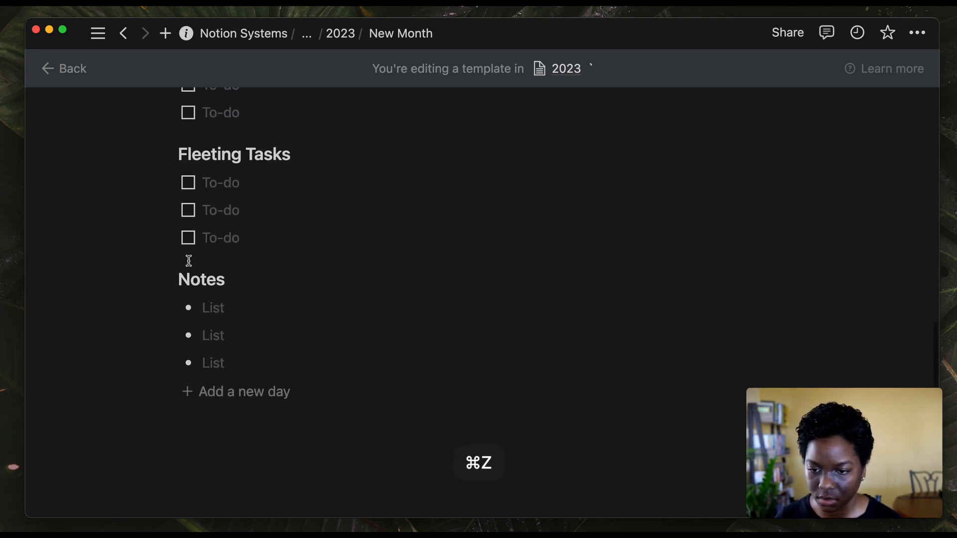
key(super+z)
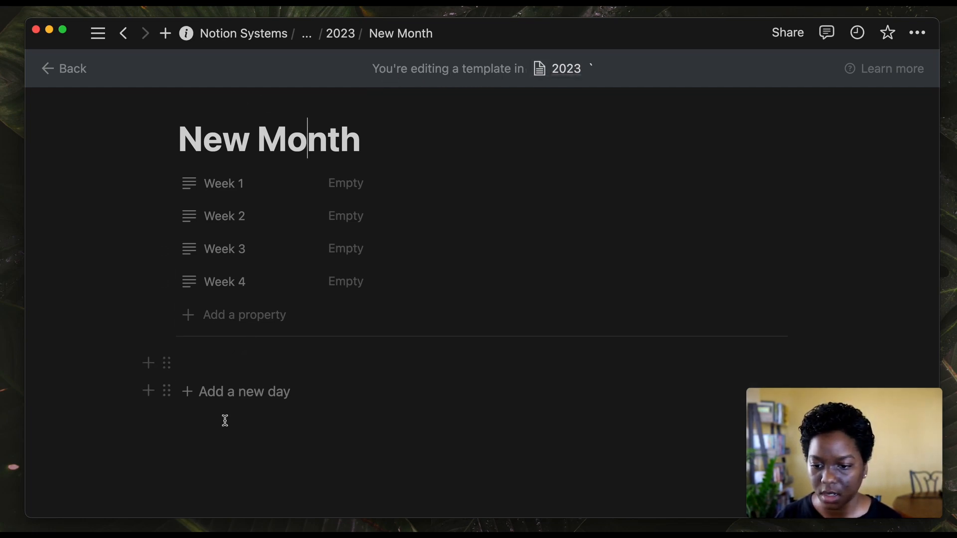
click(204, 425)
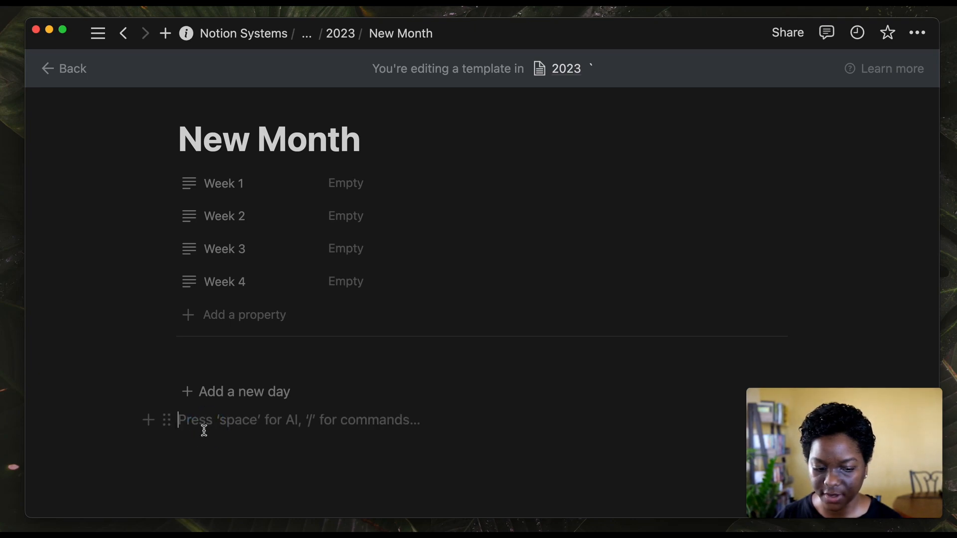
key(Up)
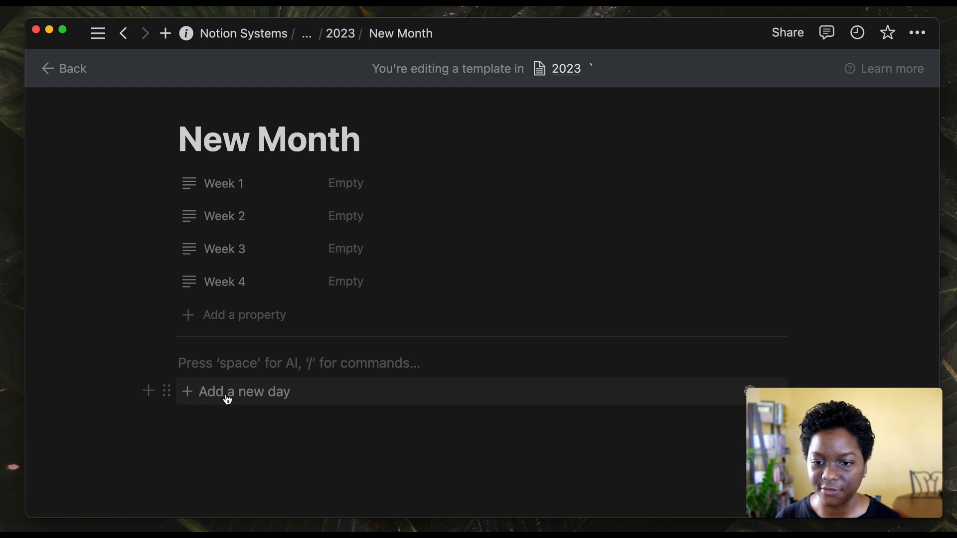
scroll(227, 399, up, 2)
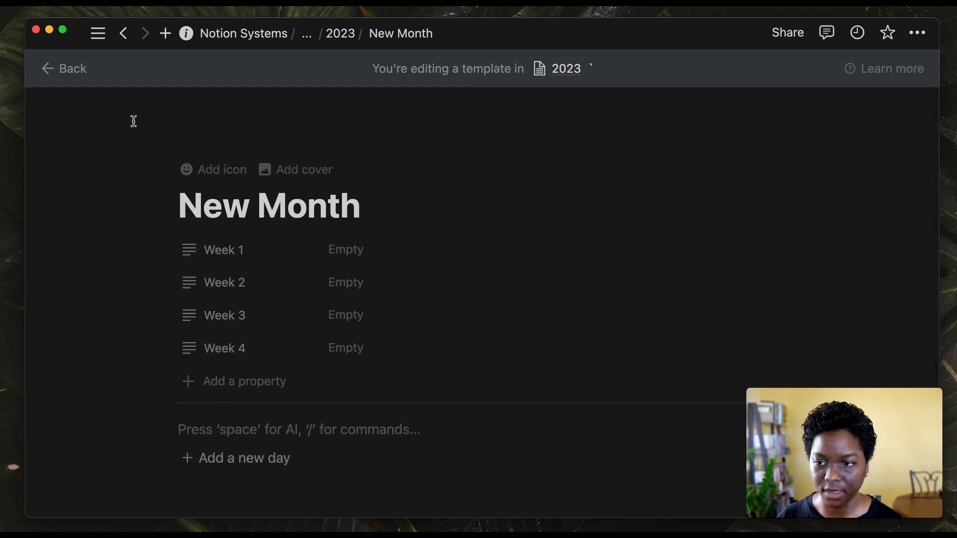
- Leave the New Month template for the 2023 database, and open the January page to check its template choices before closing it
click(73, 79)
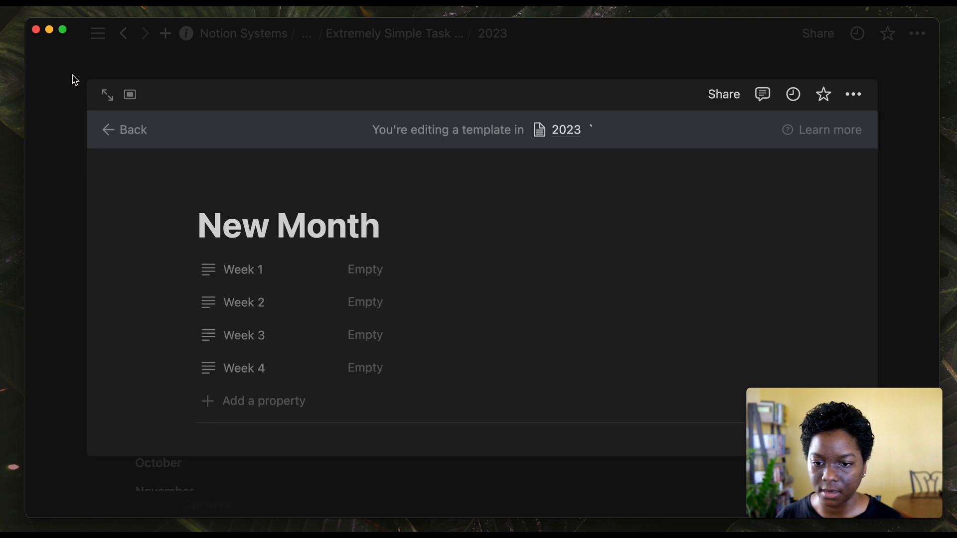
scroll(261, 325, down, 5)
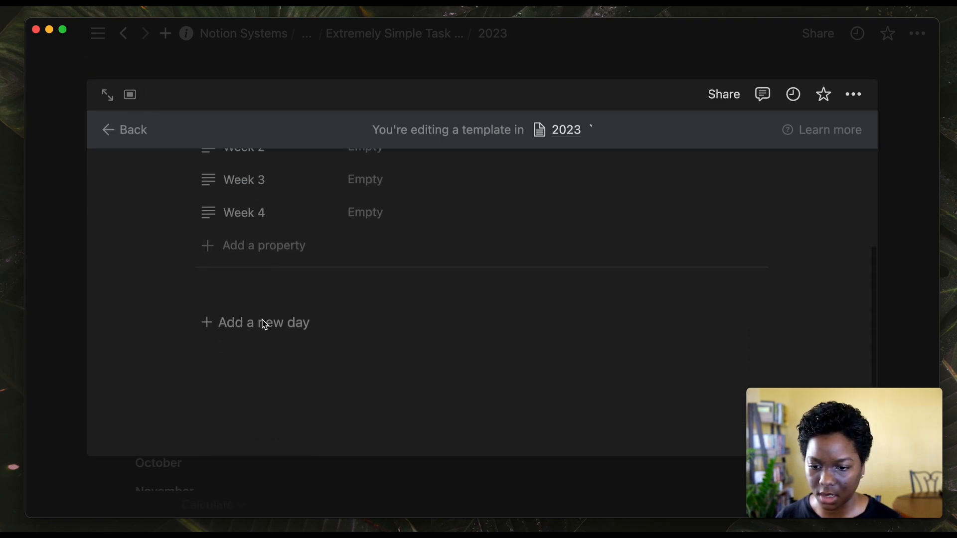
click(259, 71)
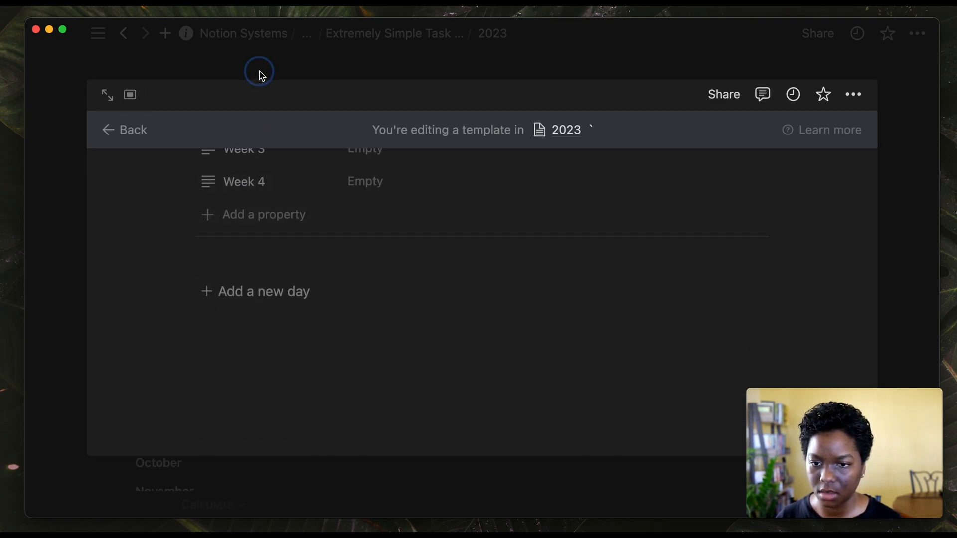
scroll(349, 194, down, 1)
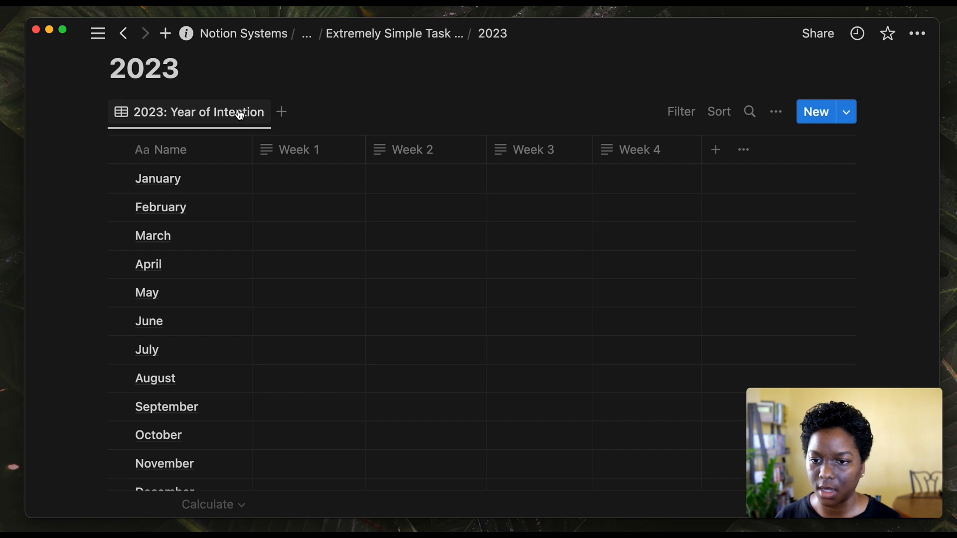
click(222, 183)
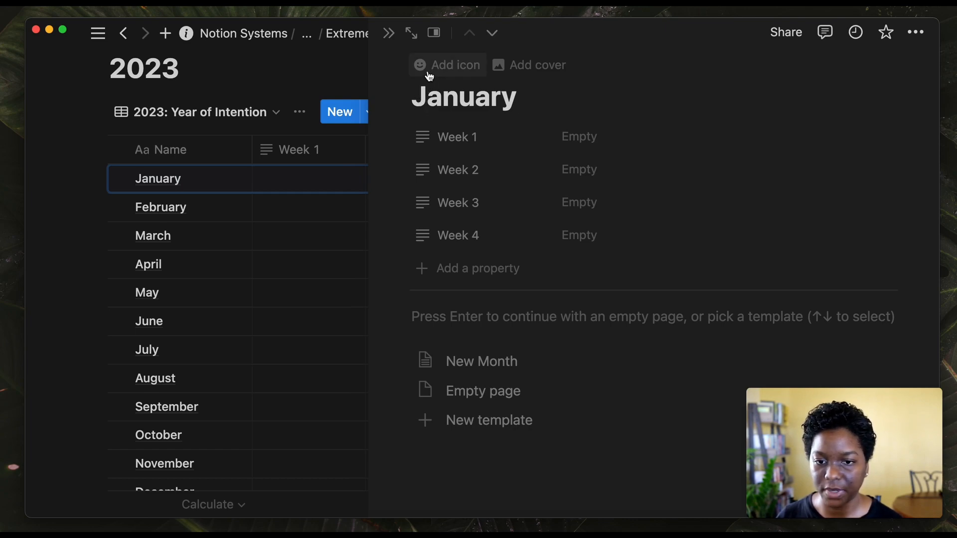
click(388, 33)
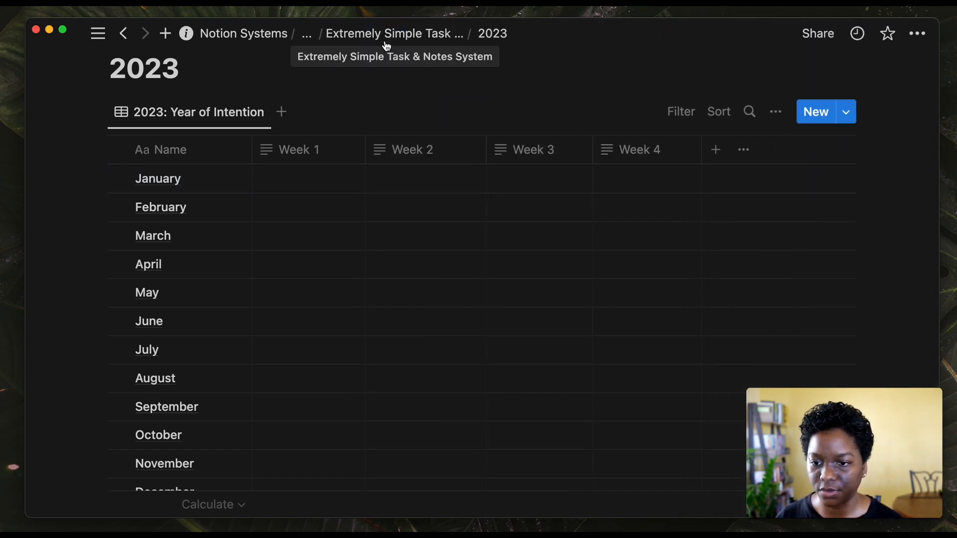
- Duplicate the "2023: Year of Intention" view and remove the "(1)" suffix from the copy's name
click(240, 122)
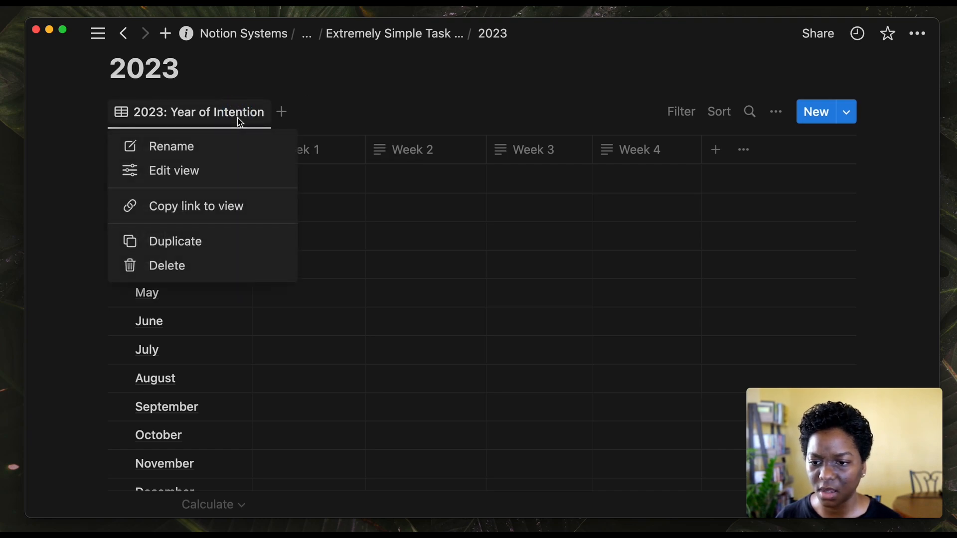
click(208, 244)
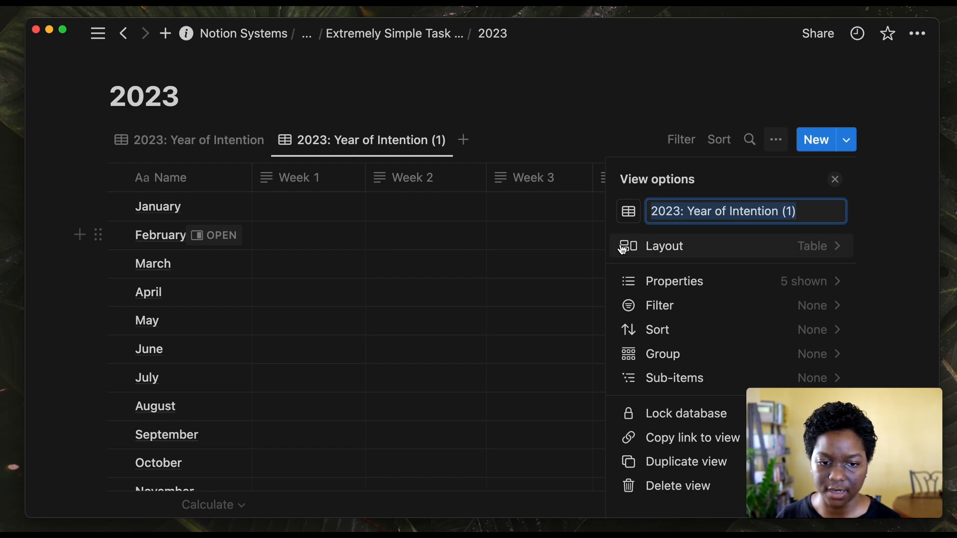
click(809, 211)
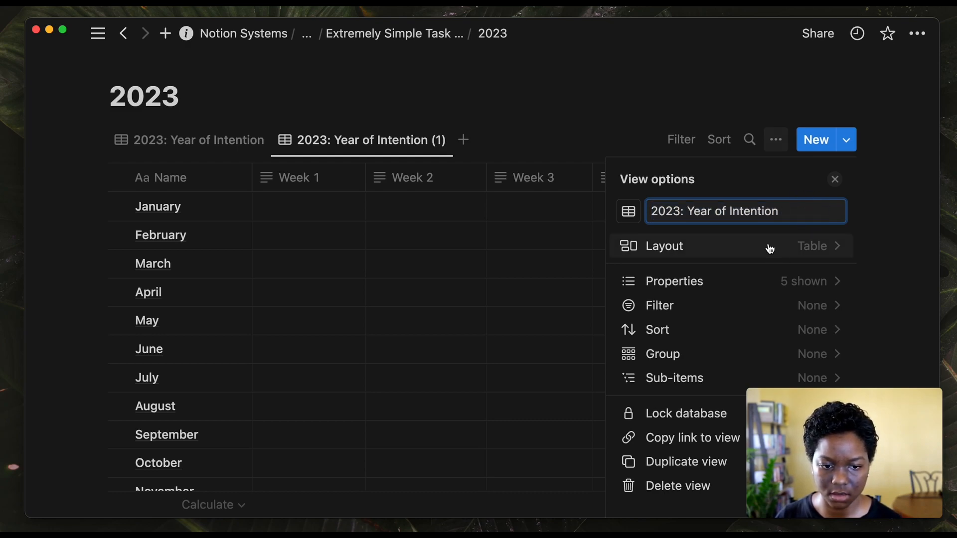
click(427, 92)
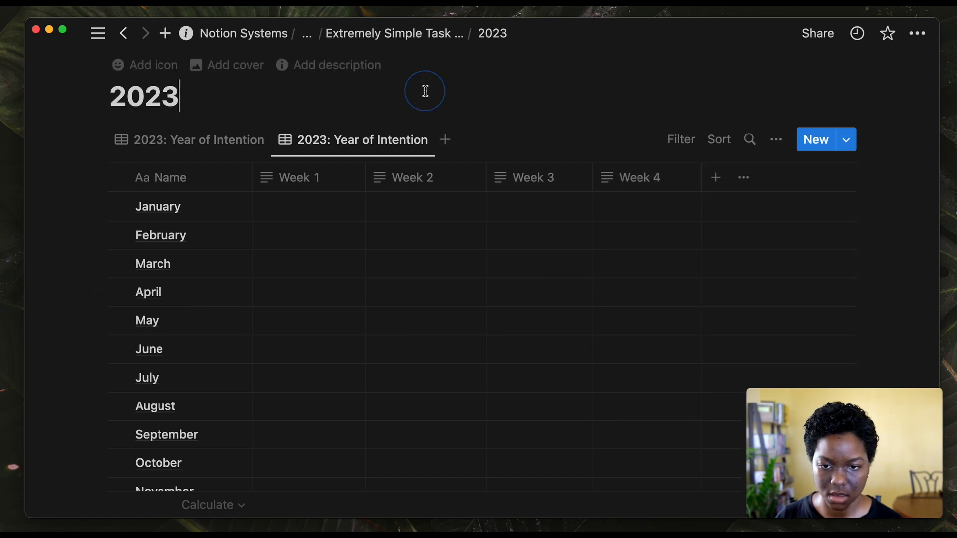
- Rename the original table view to "Overview" and place it after the duplicated "2023: Year of Intention" view
click(228, 146)
click(224, 141)
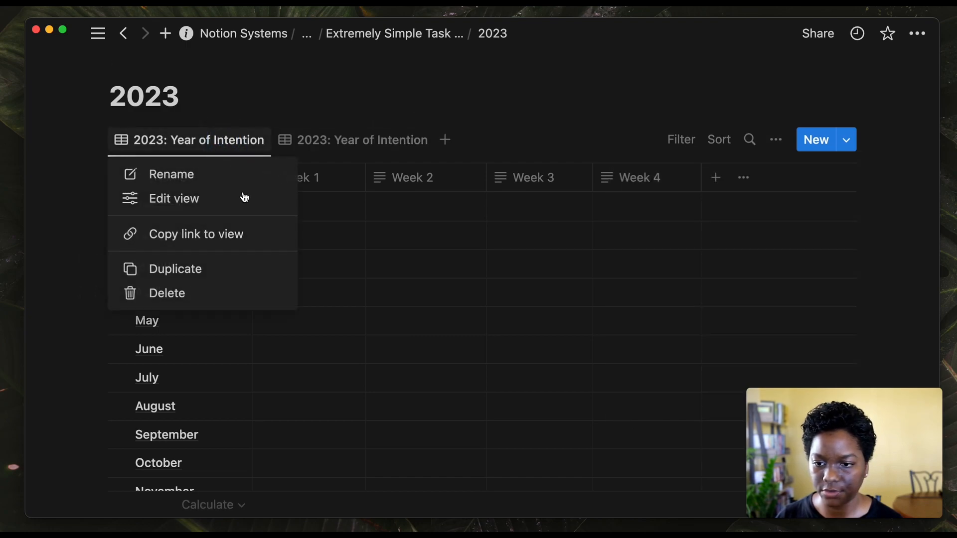
click(214, 178)
text(Overview)
key(Return)
drag(120, 143, 212, 146)
click(210, 145)
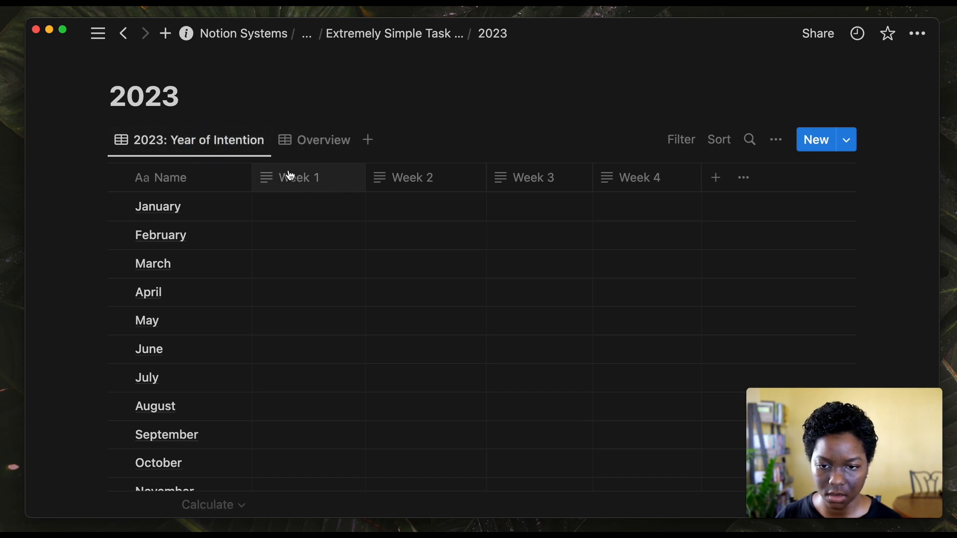
- Change the "2023: Year of Intention" view to a Gallery layout with card preview None and card size Small
click(243, 148)
click(215, 195)
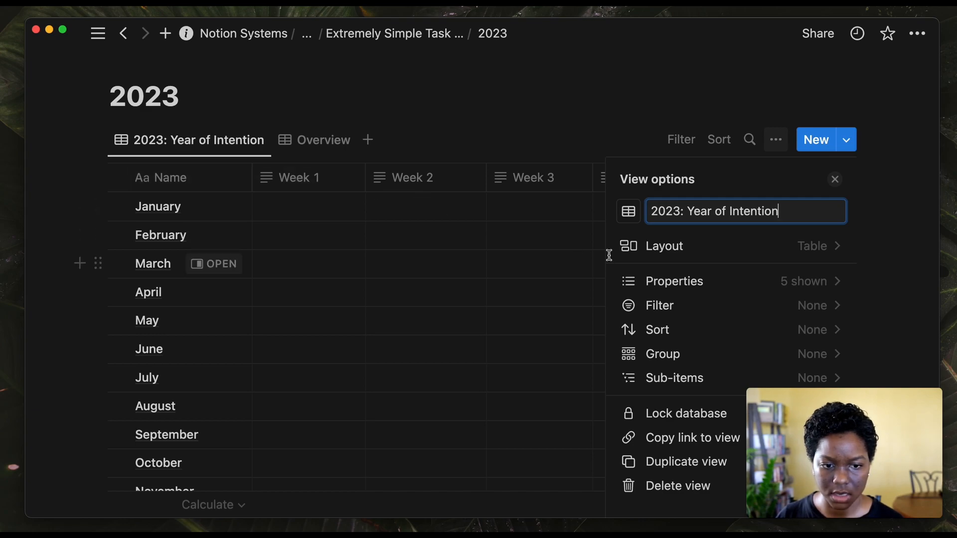
click(660, 257)
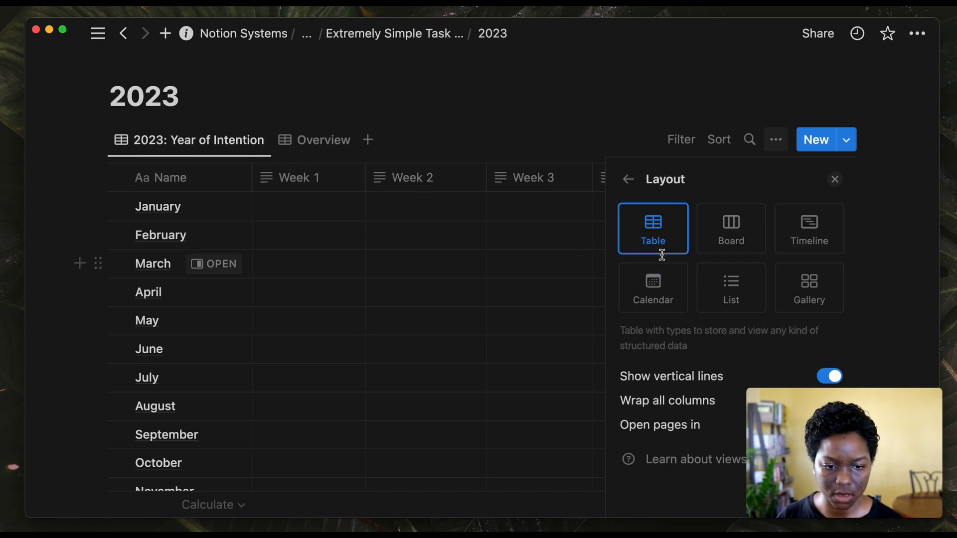
click(793, 299)
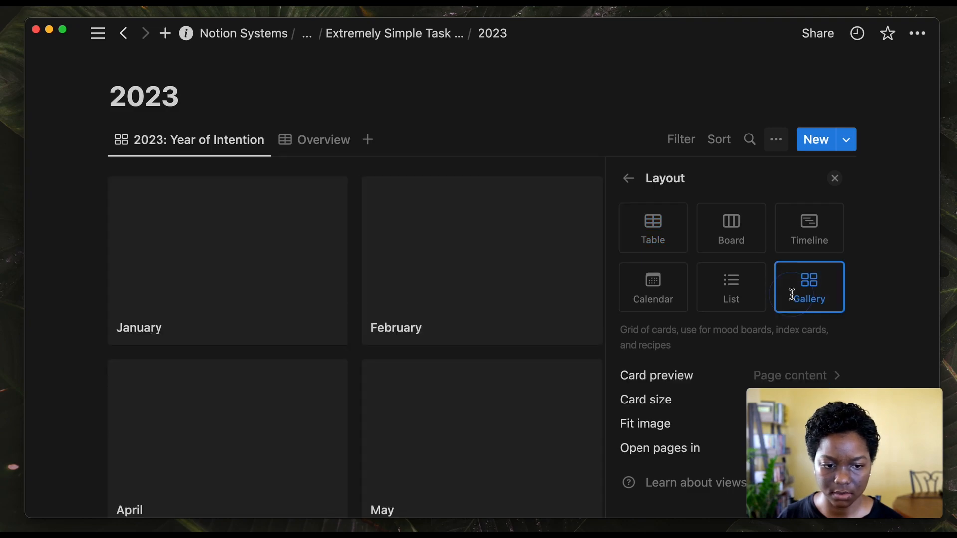
click(729, 377)
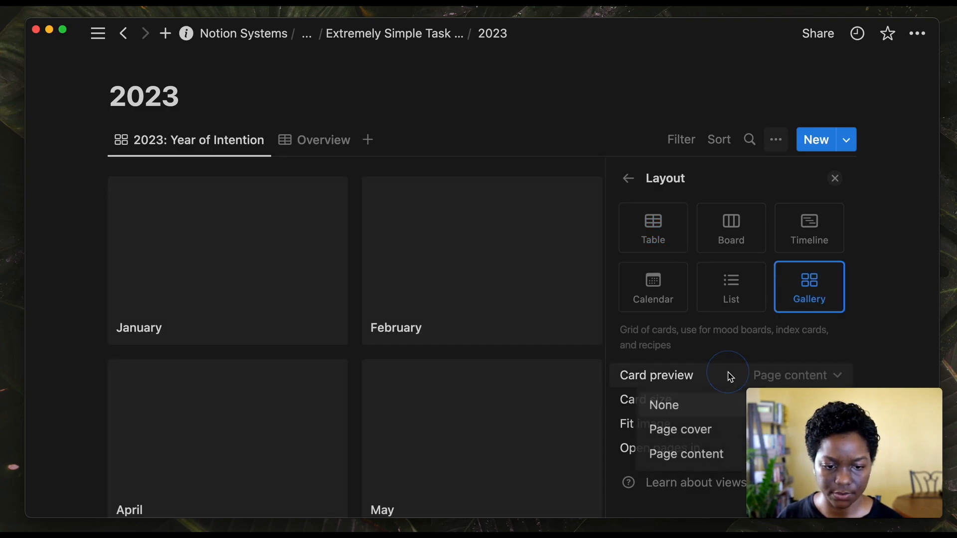
click(706, 405)
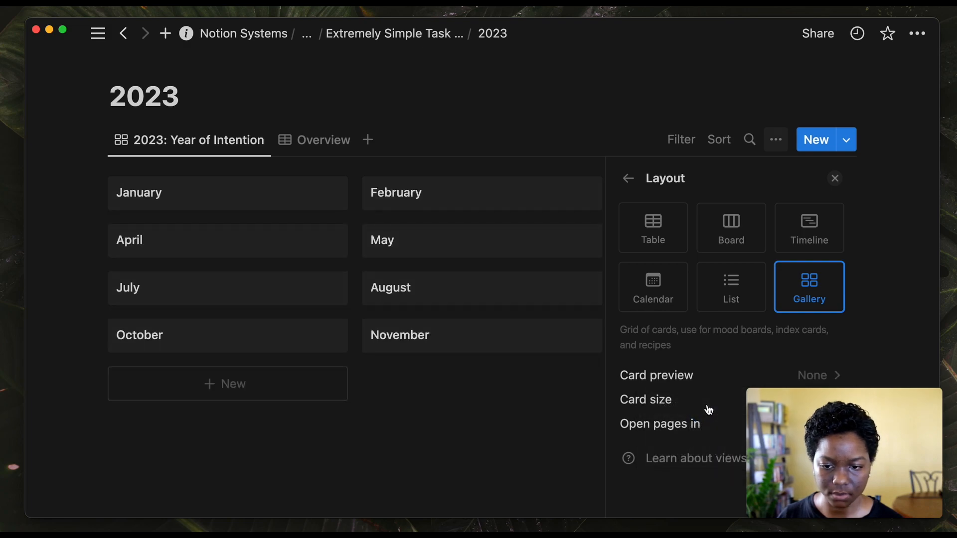
click(688, 402)
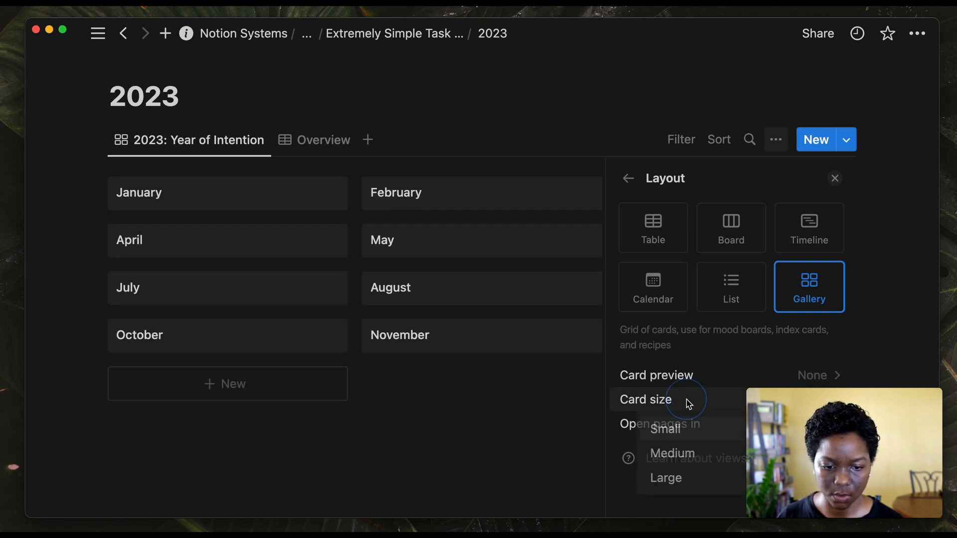
click(687, 429)
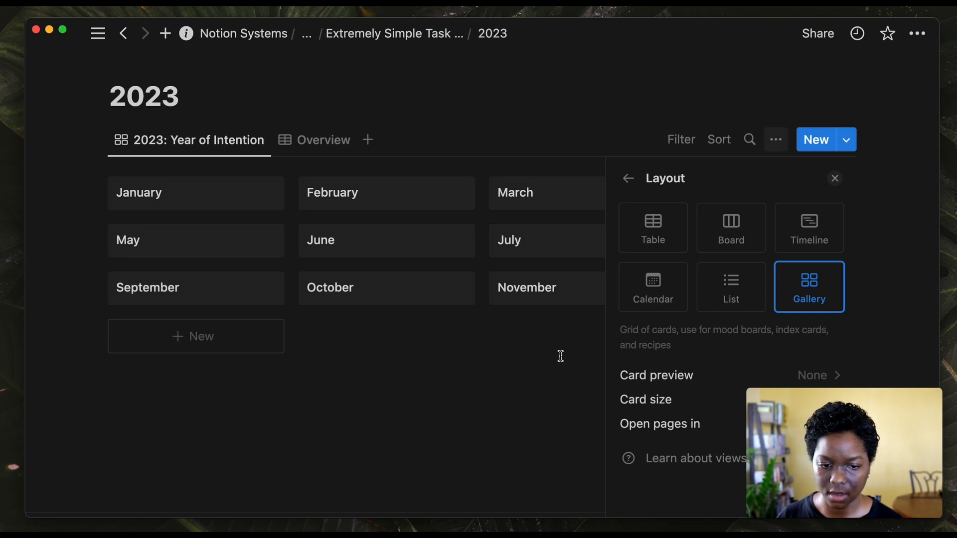
- Show the Week 1, Week 2, Week 3 and Week 4 properties on the gallery cards and close the view options
click(628, 178)
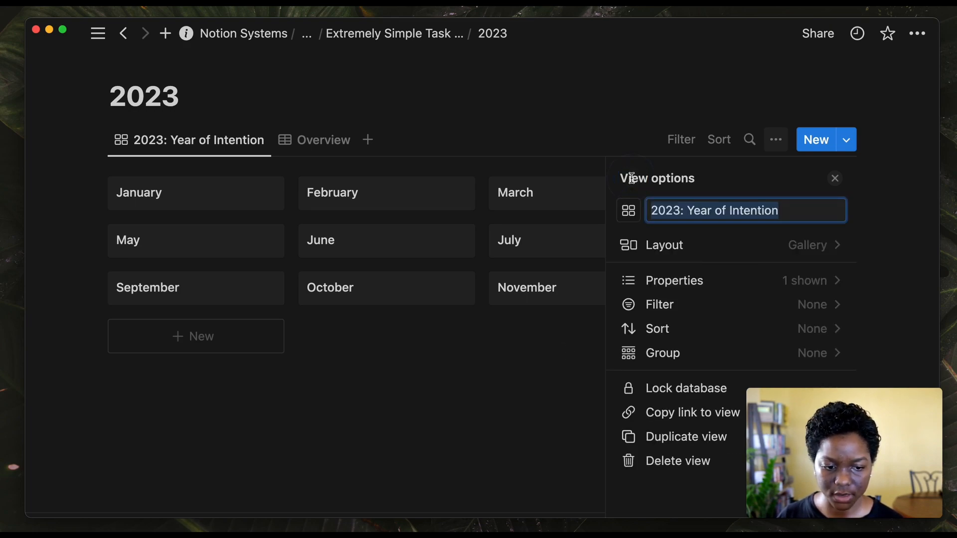
click(758, 289)
scroll(756, 285, down, 1)
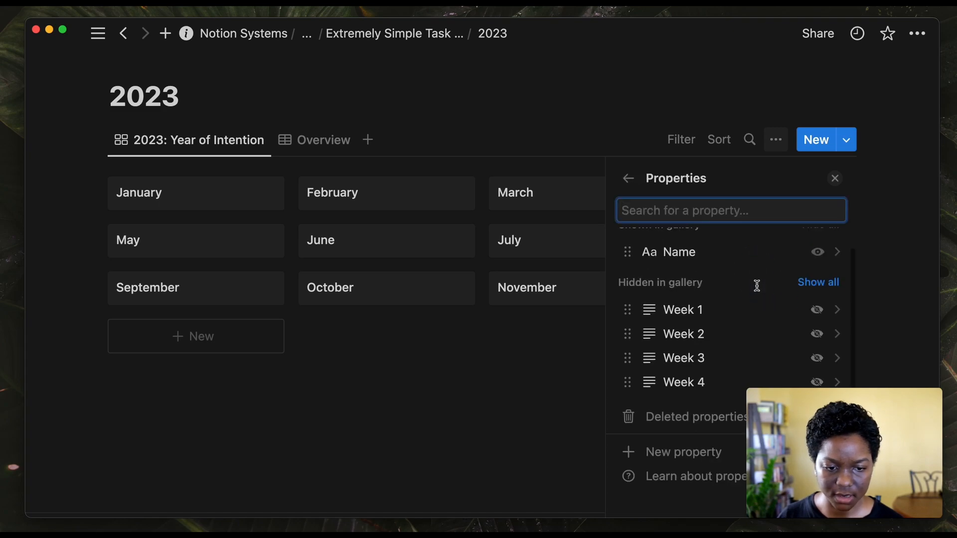
click(817, 310)
click(816, 334)
click(816, 357)
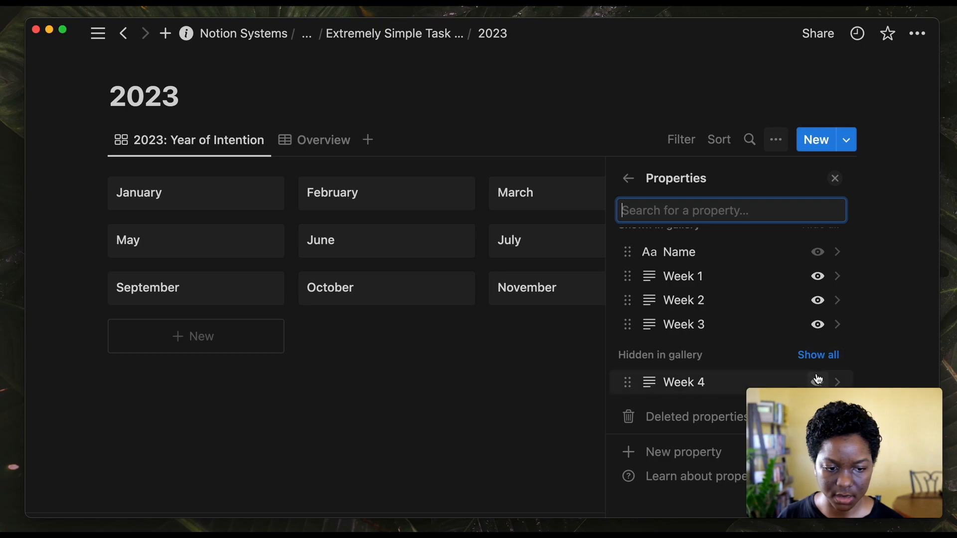
click(818, 381)
click(517, 323)
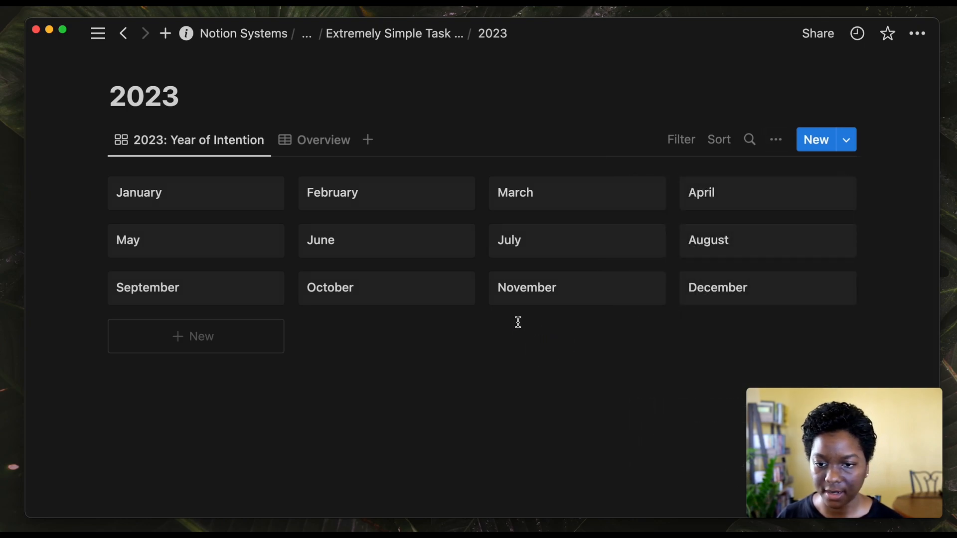
- Enter "A weekly review" as January's Week 1 entry in the Overview table and fill it down to February
click(330, 151)
click(309, 208)
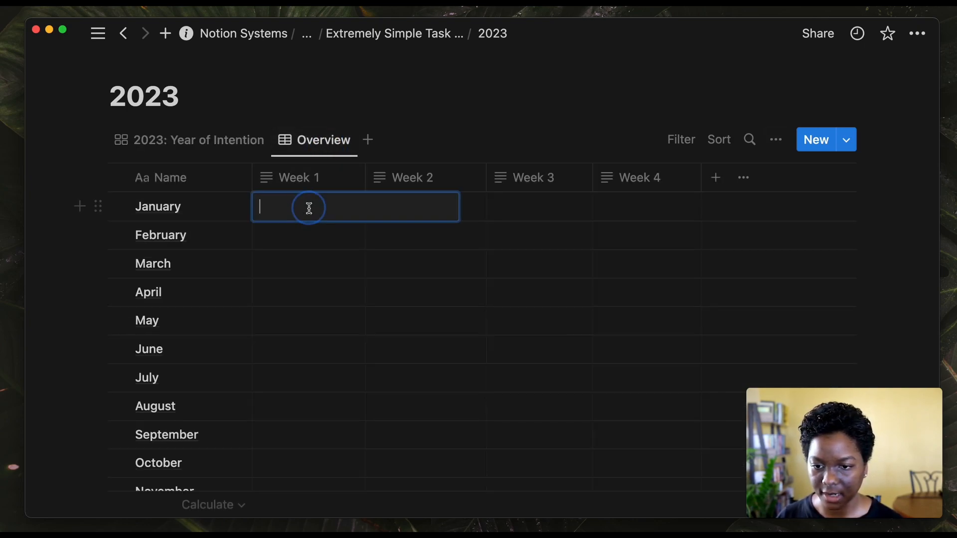
text(A weekly review)
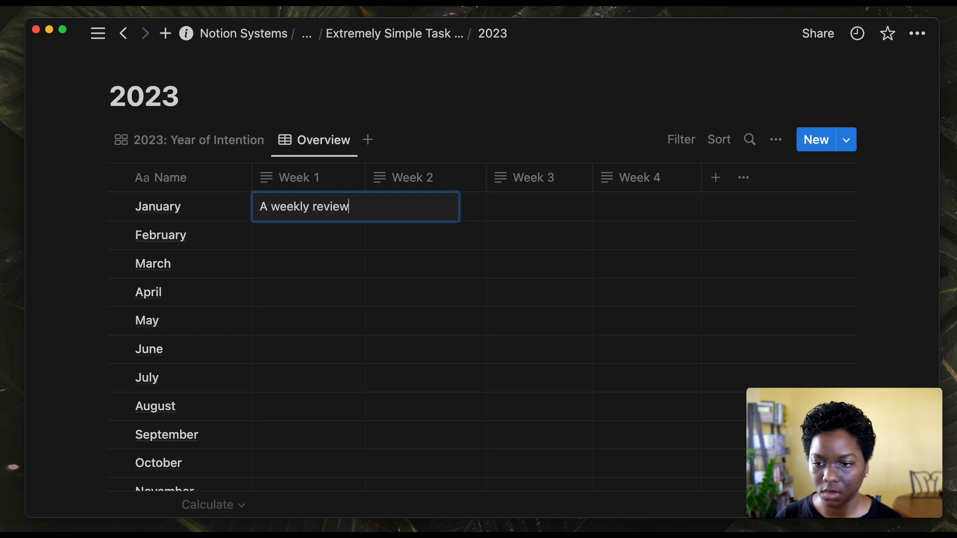
key(Tab)
key(Left)
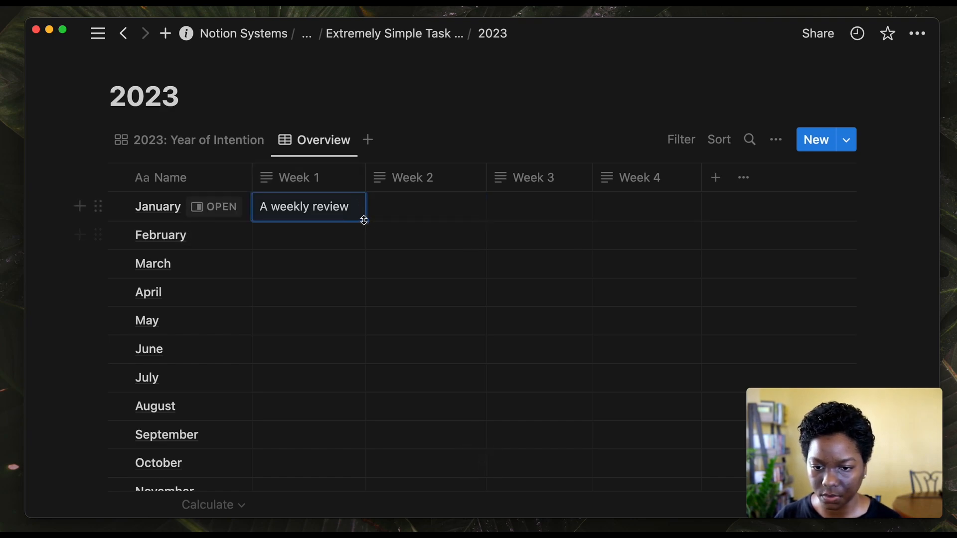
drag(365, 221, 457, 239)
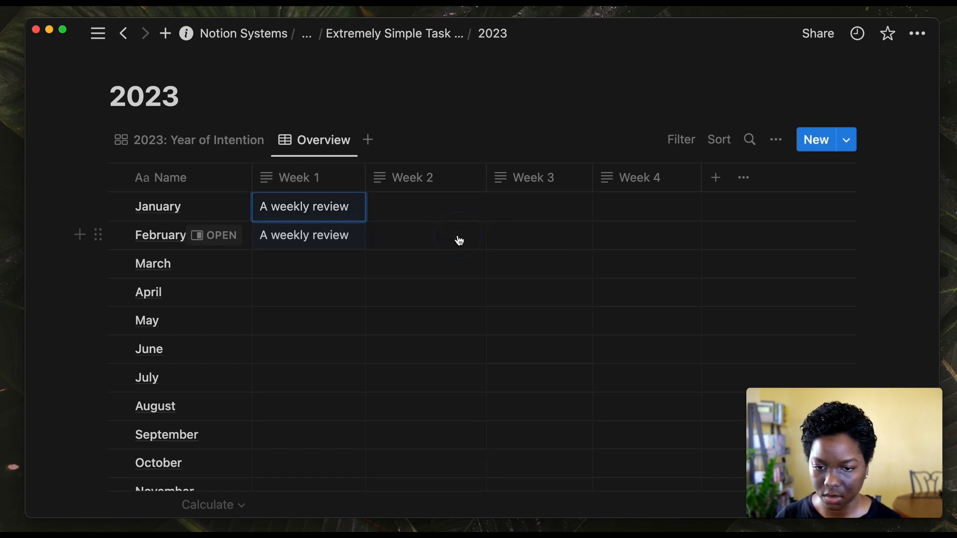
key(Down)
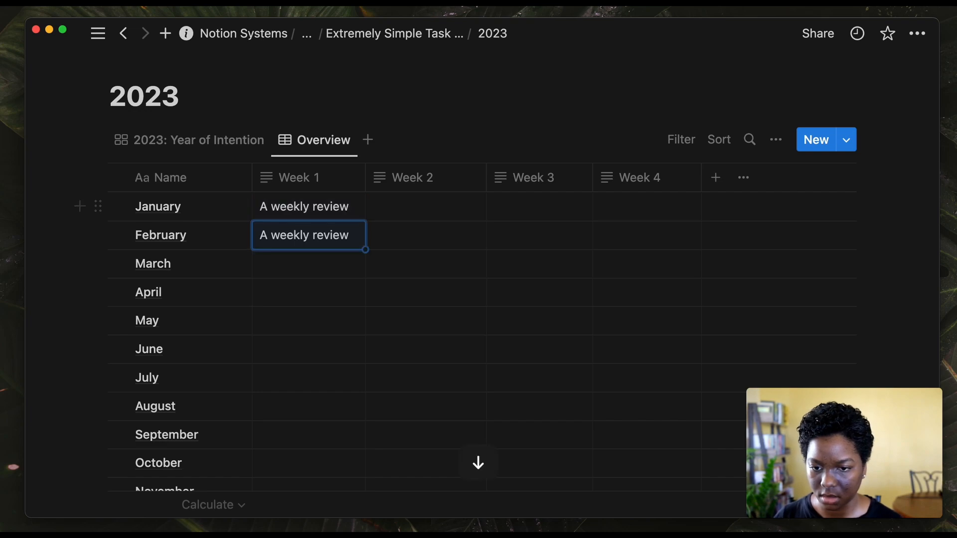
- Copy January's Week 1 entry into the Week 2, Week 3 and Week 4 cells of January and February
click(342, 209)
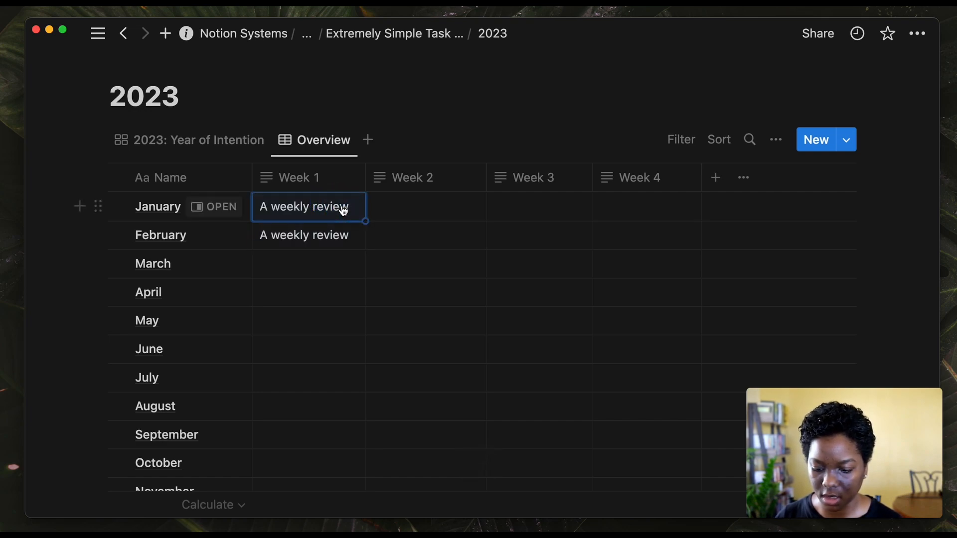
key(super+c)
drag(404, 216, 632, 231)
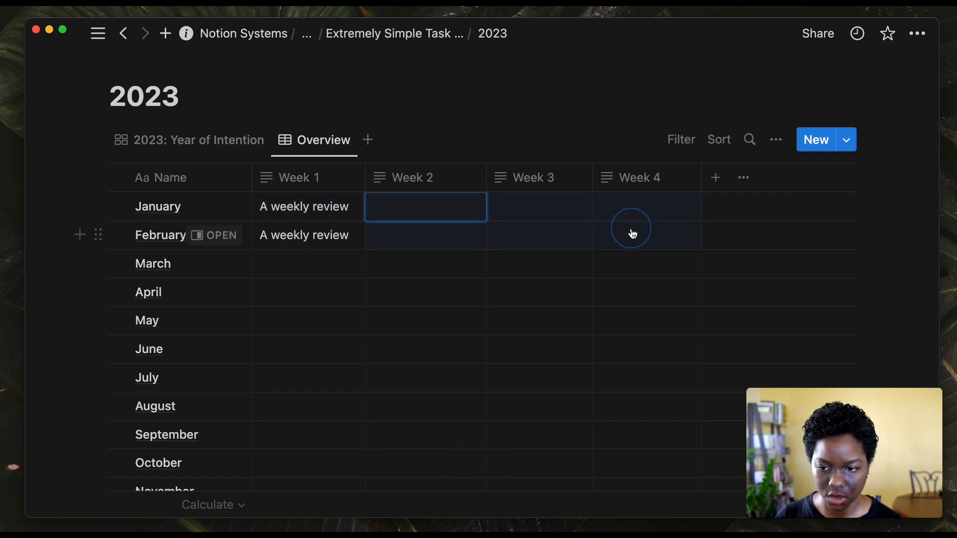
key(super+v)
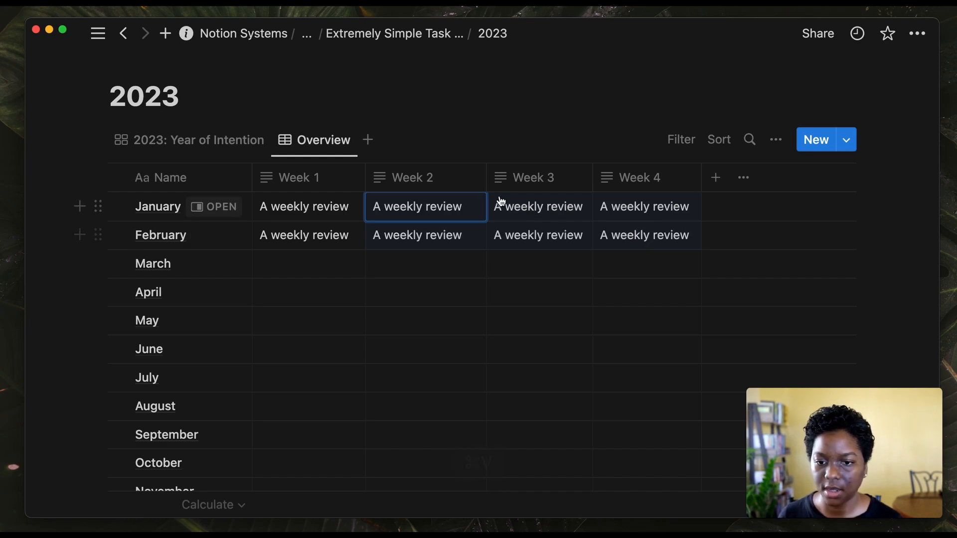
click(407, 148)
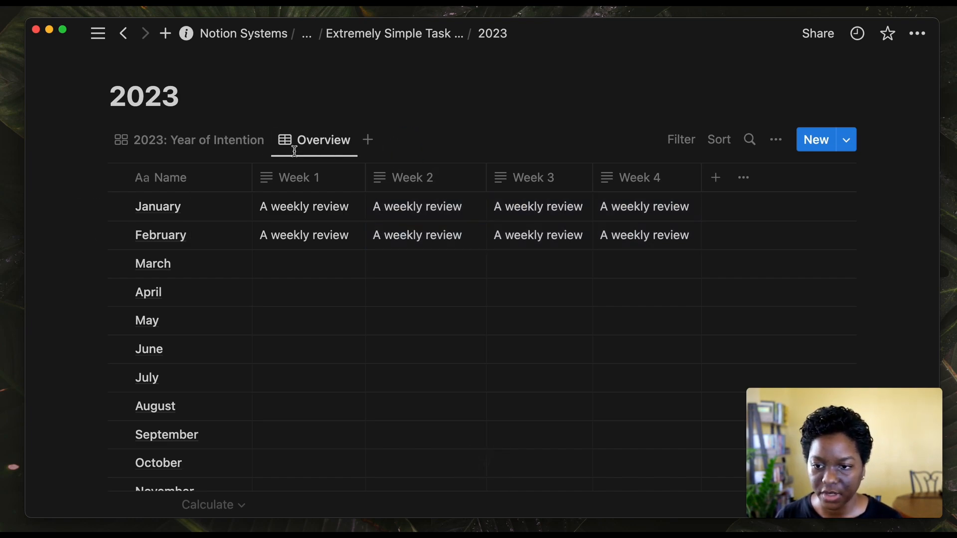
- Hide the Week 1, Week 2, Week 3 and Week 4 properties on the "2023: Year of Intention" gallery cards
click(241, 147)
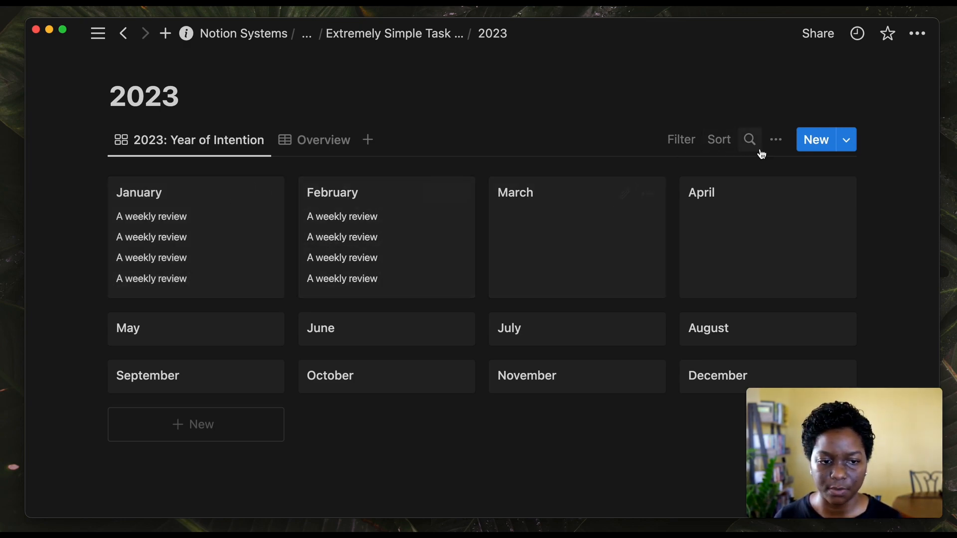
click(777, 142)
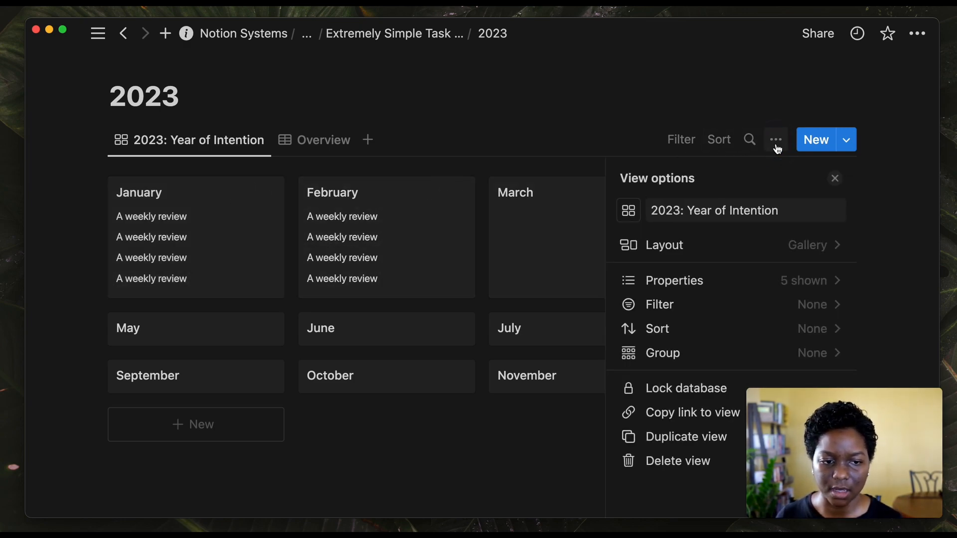
click(748, 282)
click(818, 299)
click(818, 299)
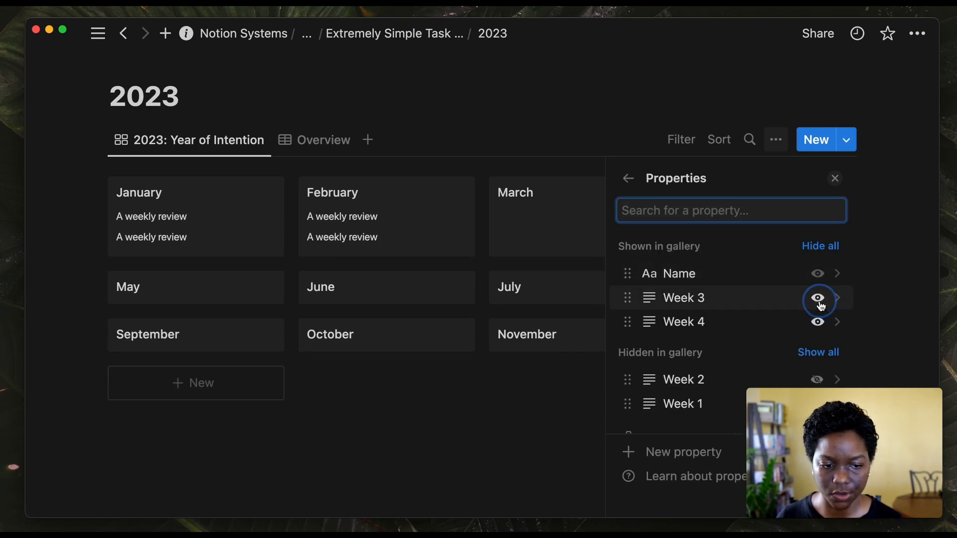
click(818, 299)
click(818, 299)
click(820, 305)
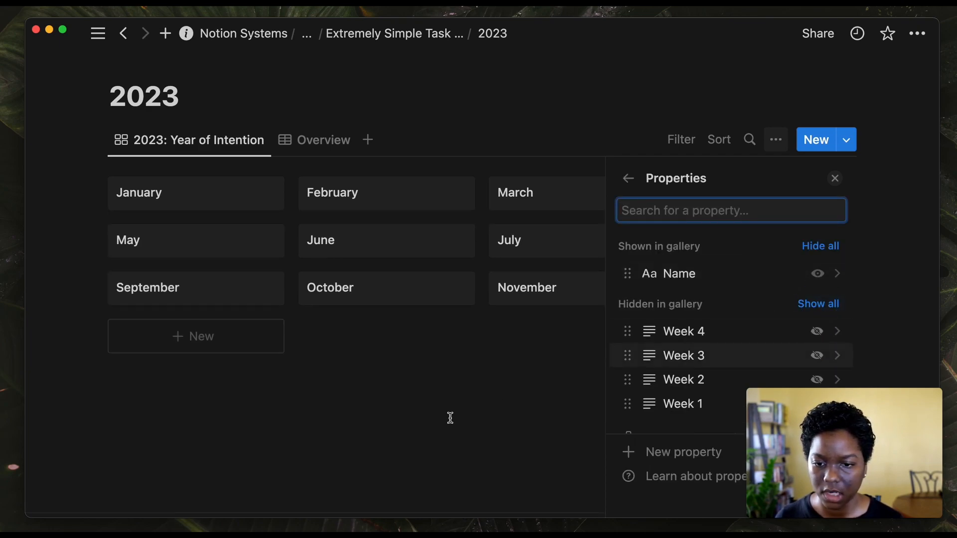
click(450, 417)
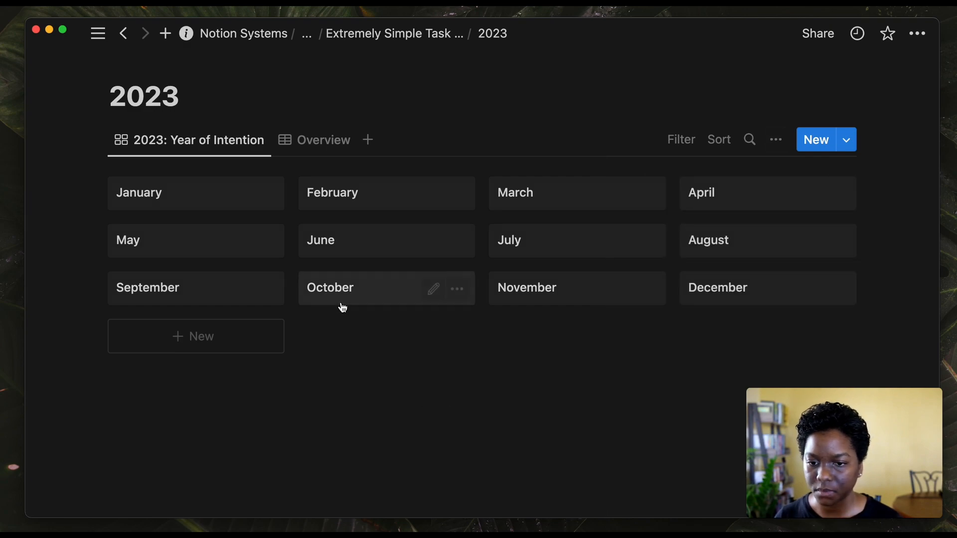
- Open the February page from the gallery and clear its Week 4 entry
click(367, 205)
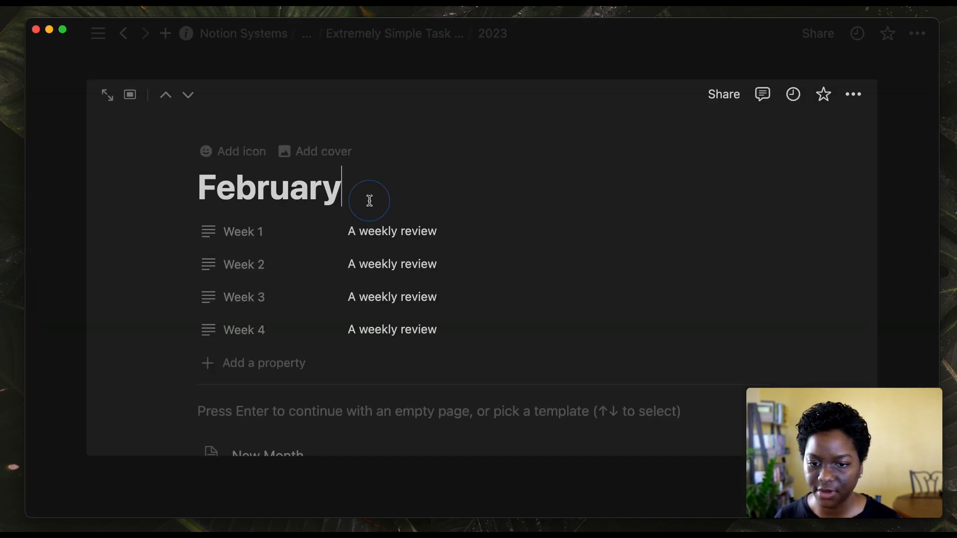
scroll(370, 200, down, 2)
scroll(369, 200, down, 4)
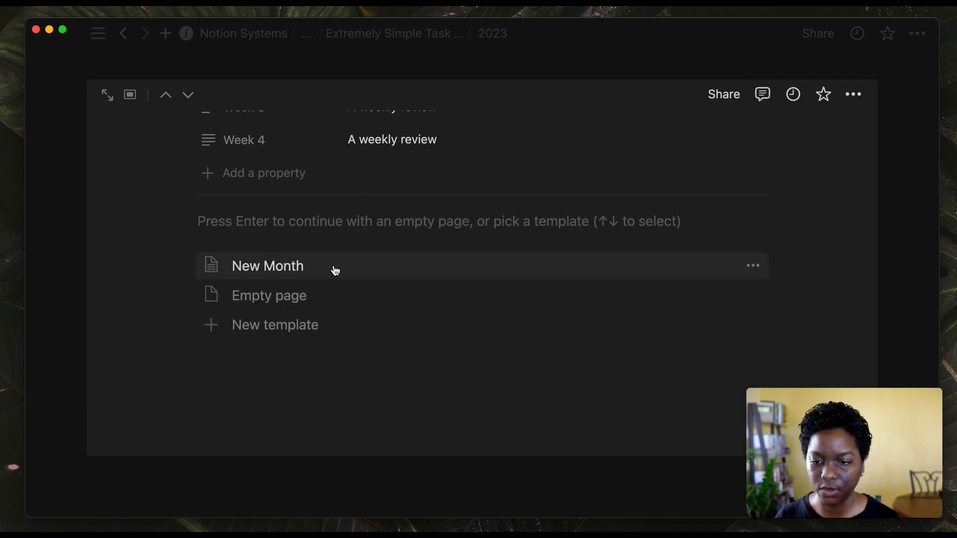
scroll(336, 271, up, 5)
scroll(335, 271, down, 2)
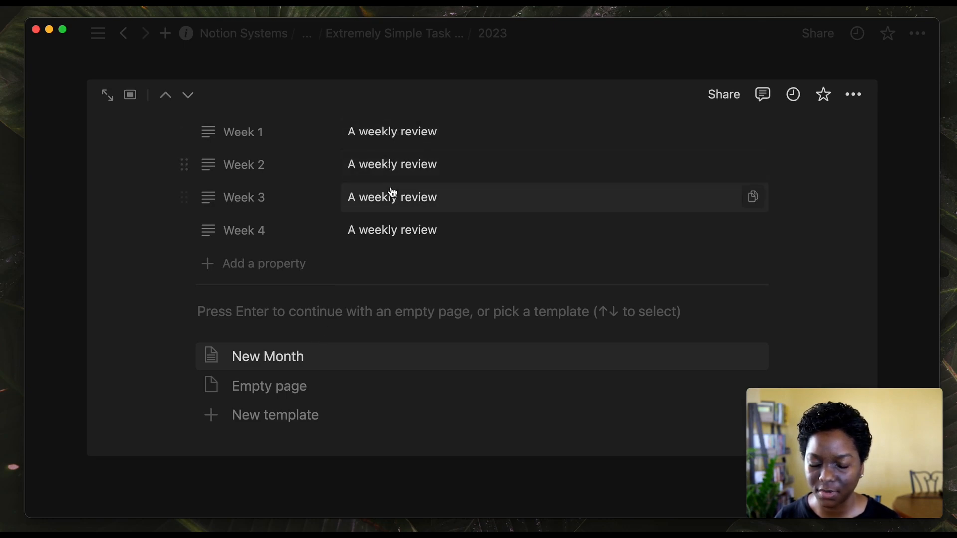
triple_click(391, 229)
key(BackSpace)
click(404, 185)
scroll(404, 186, down, 1)
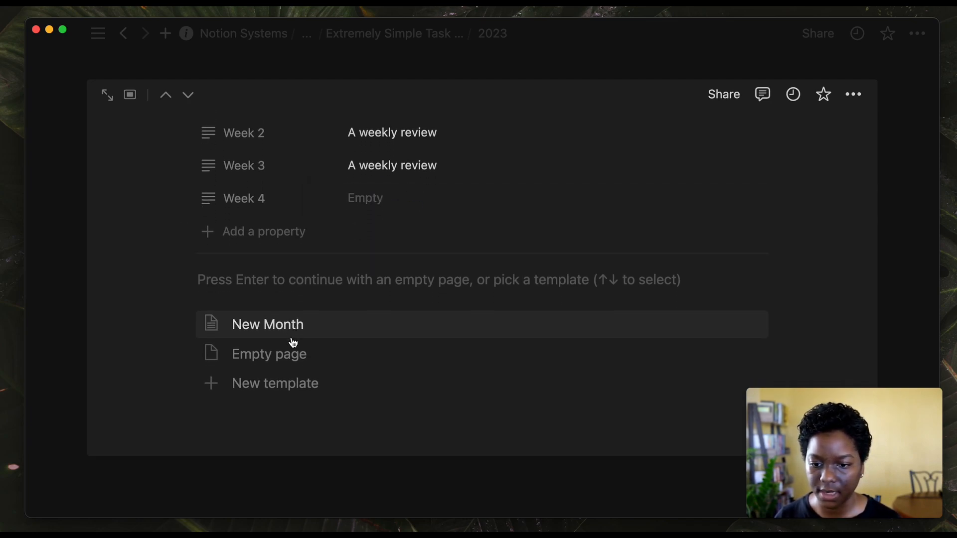
- Apply the New Month template to February and add a new day with its button, then close the page
click(309, 338)
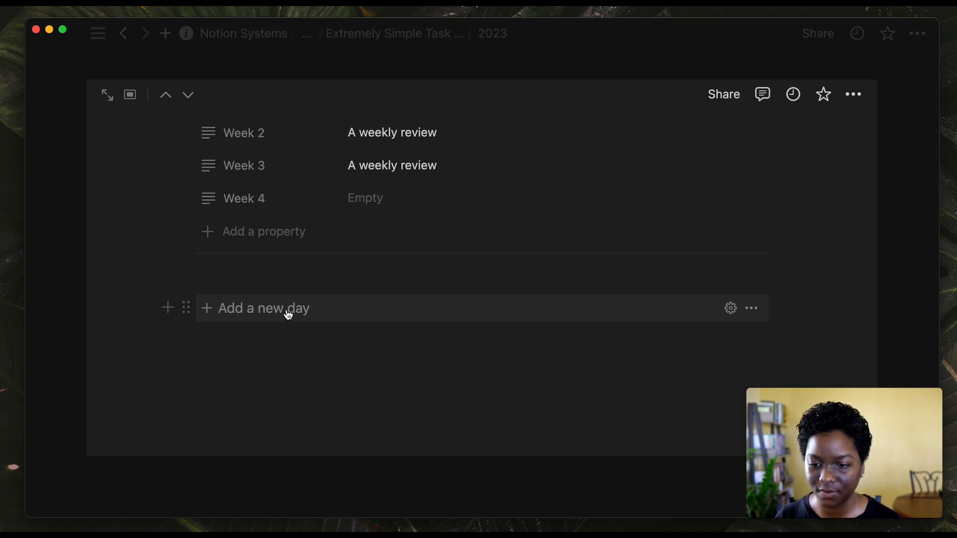
click(288, 314)
scroll(287, 309, down, 6)
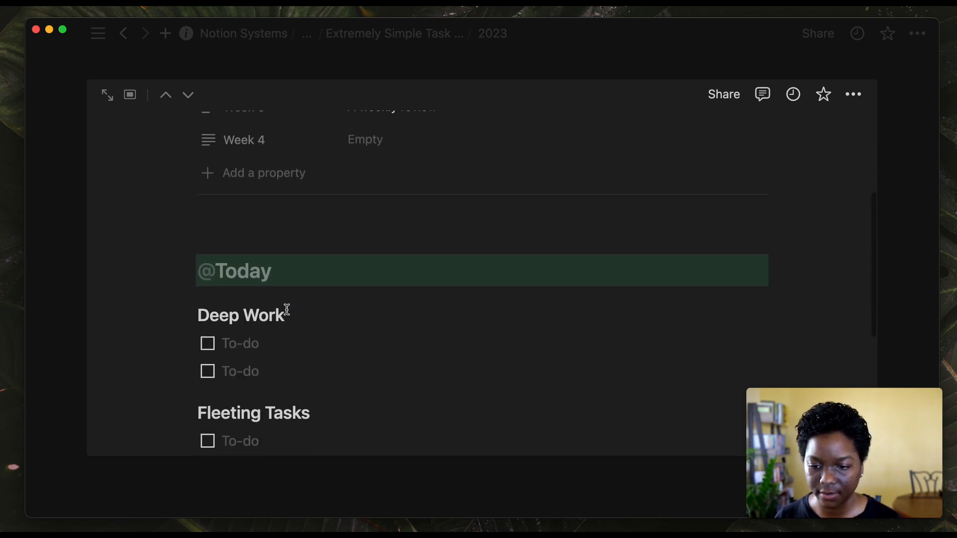
scroll(286, 310, up, 3)
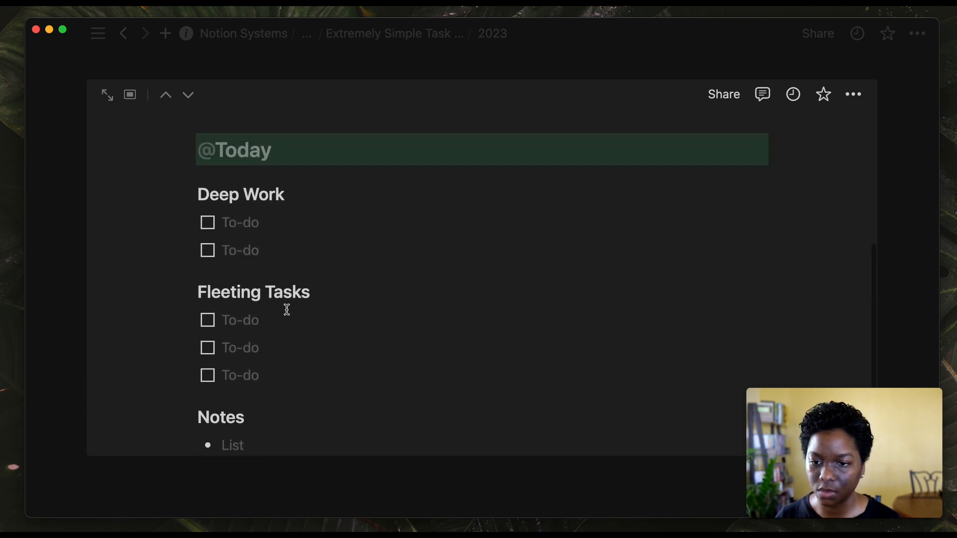
click(244, 236)
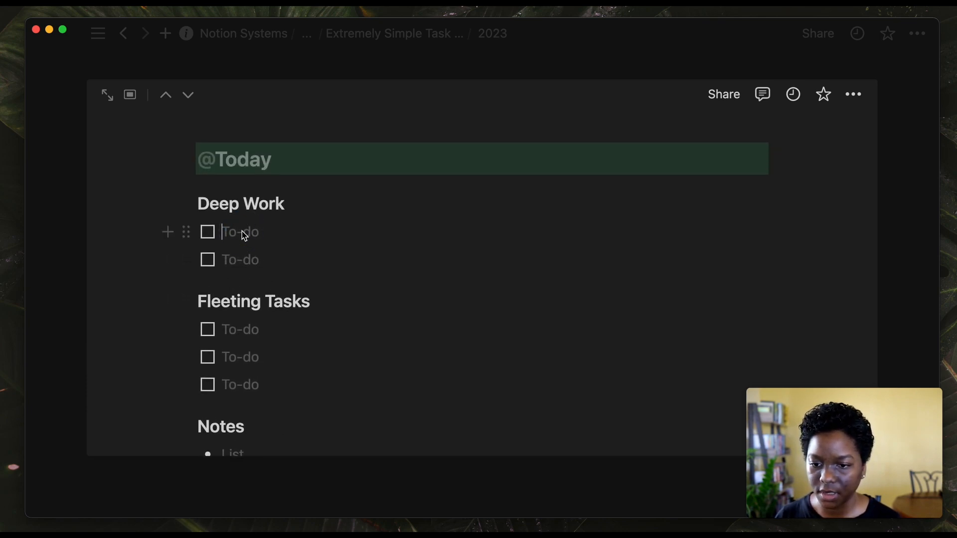
scroll(246, 274, down, 3)
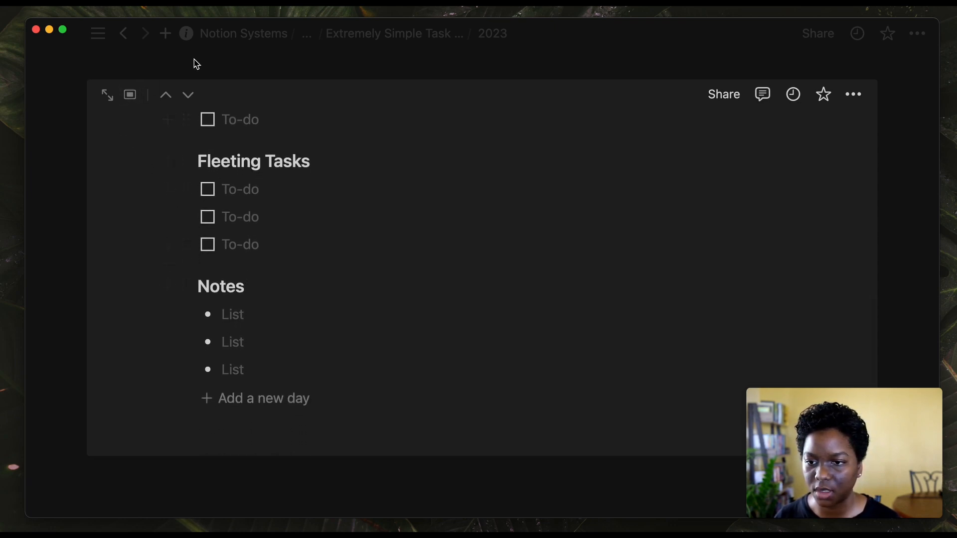
scroll(229, 162, up, 10)
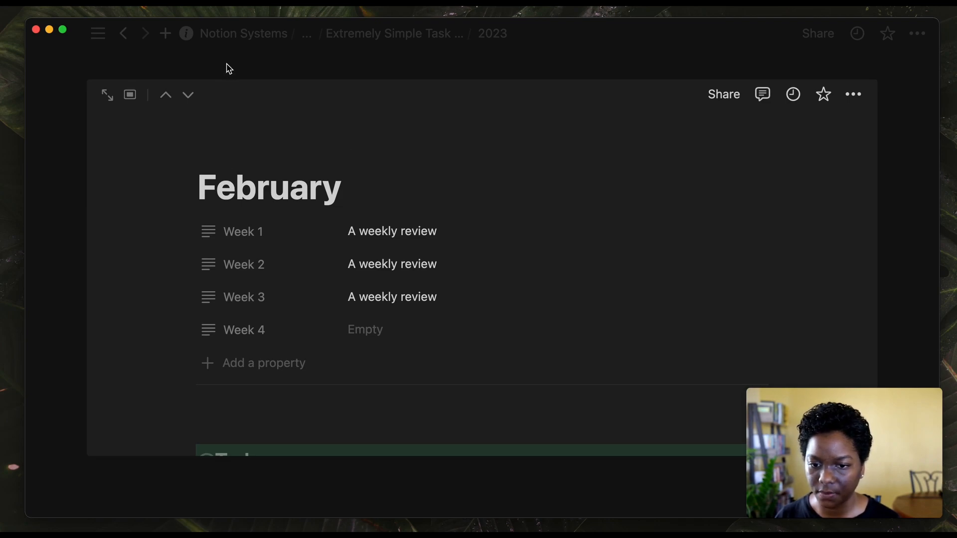
click(298, 75)
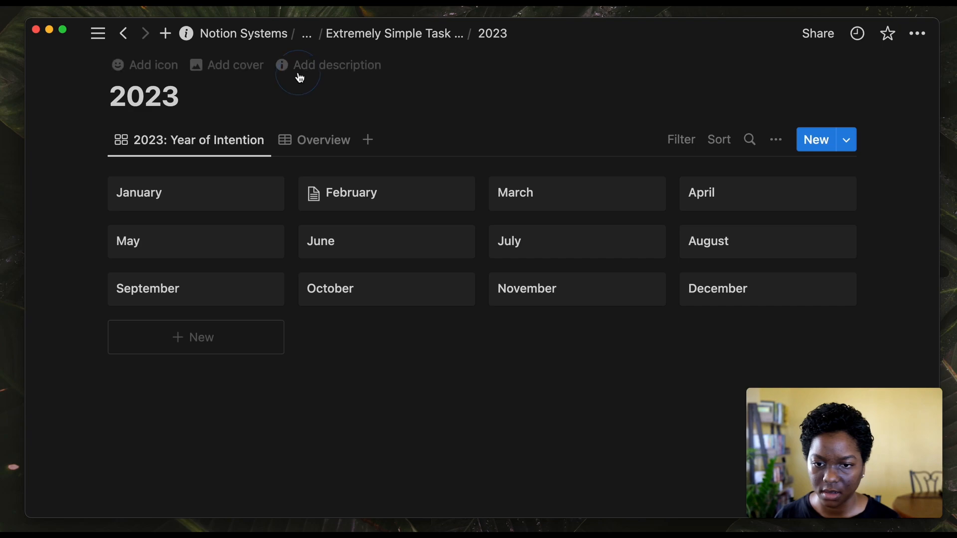
- Set the "2023: Year of Intention" gallery view to open pages as Full page
click(774, 145)
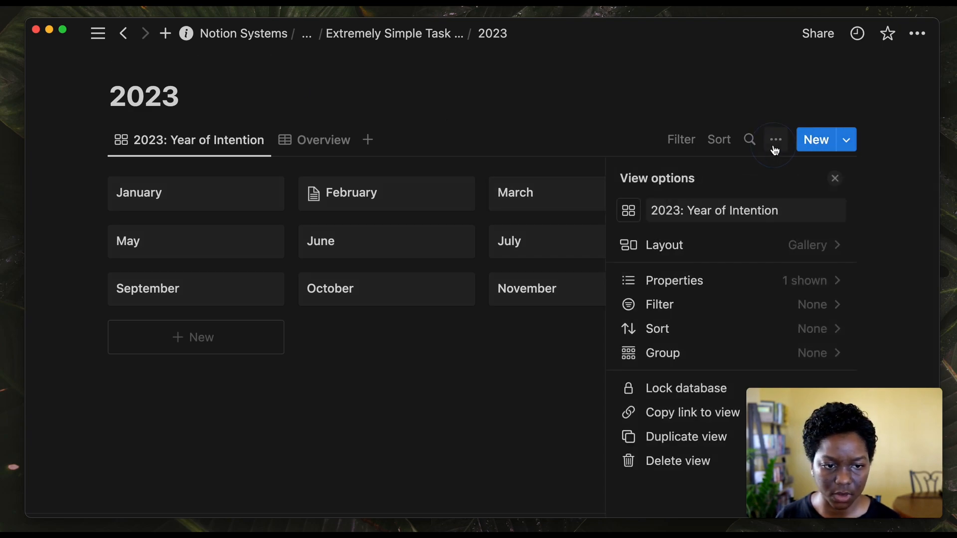
click(723, 246)
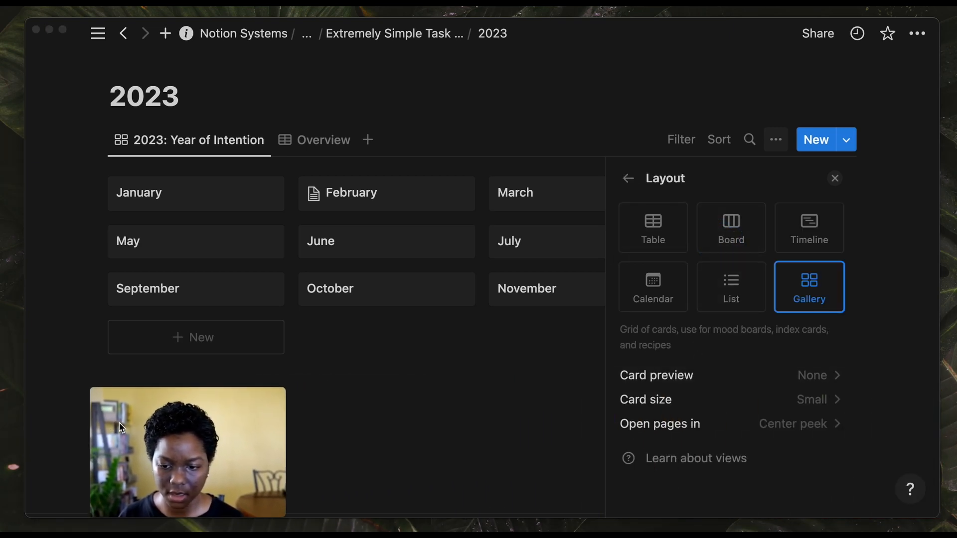
click(771, 429)
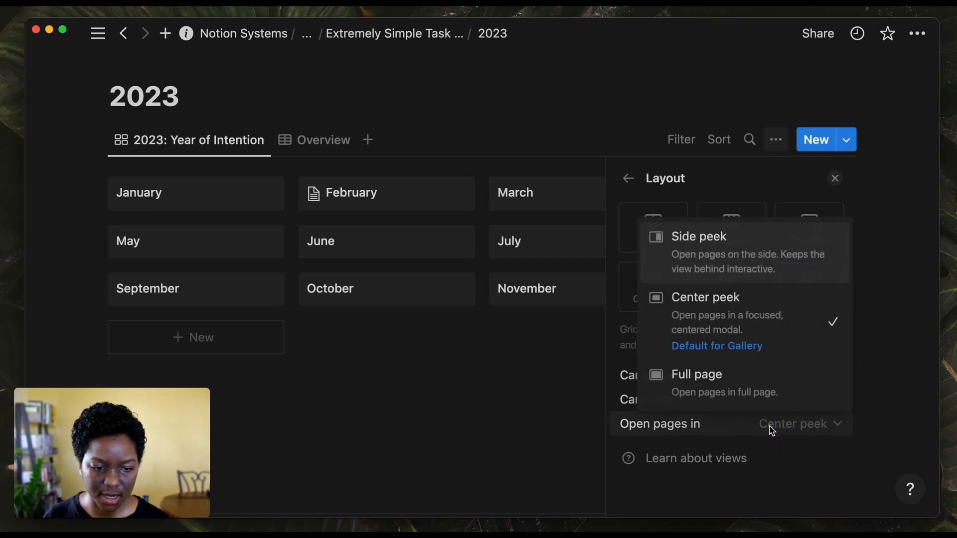
click(772, 397)
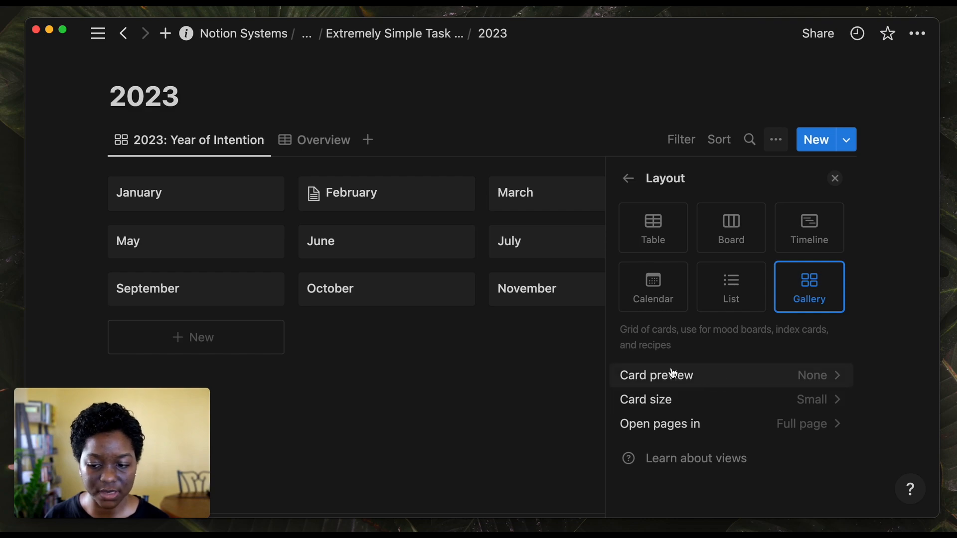
click(529, 357)
- Open February as a full page and add another new day below the existing day's notes
click(375, 193)
scroll(549, 257, down, 5)
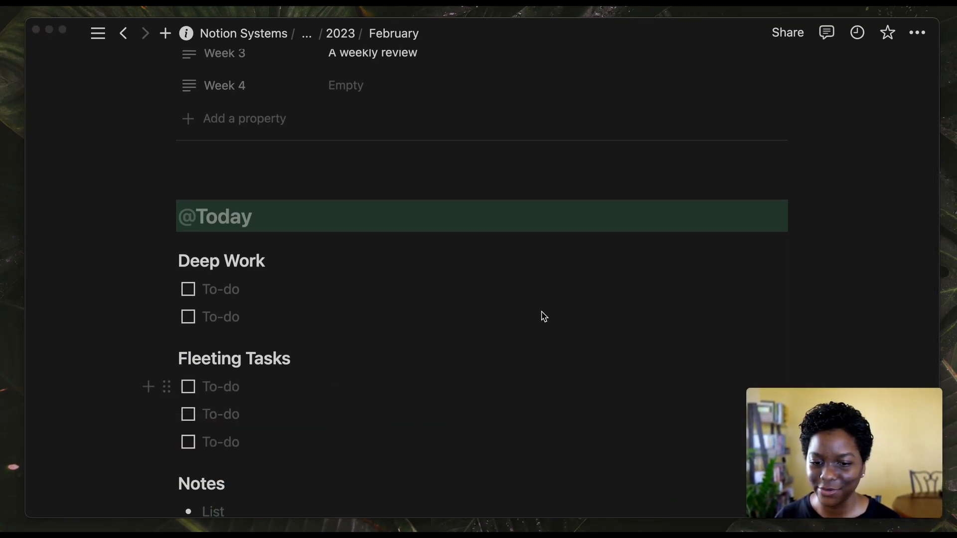
scroll(544, 317, down, 4)
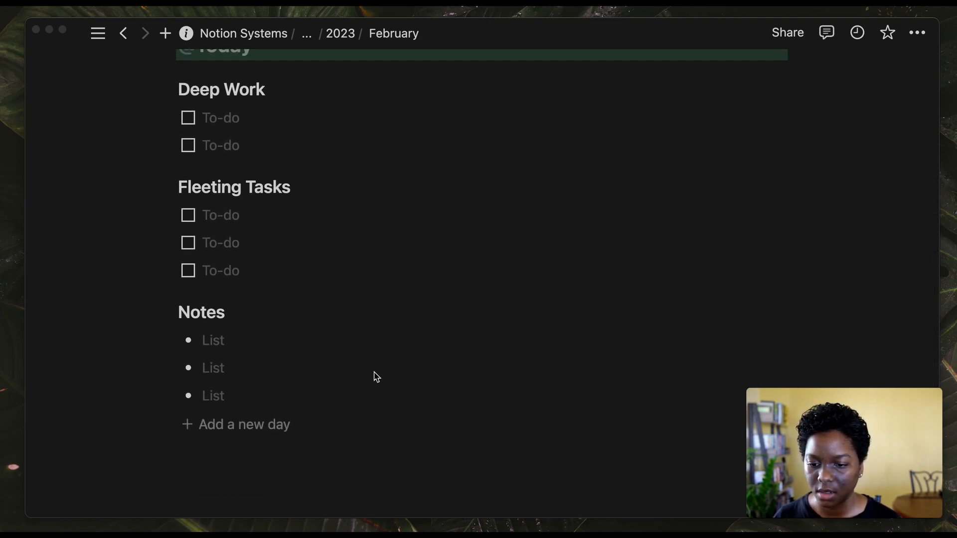
click(280, 426)
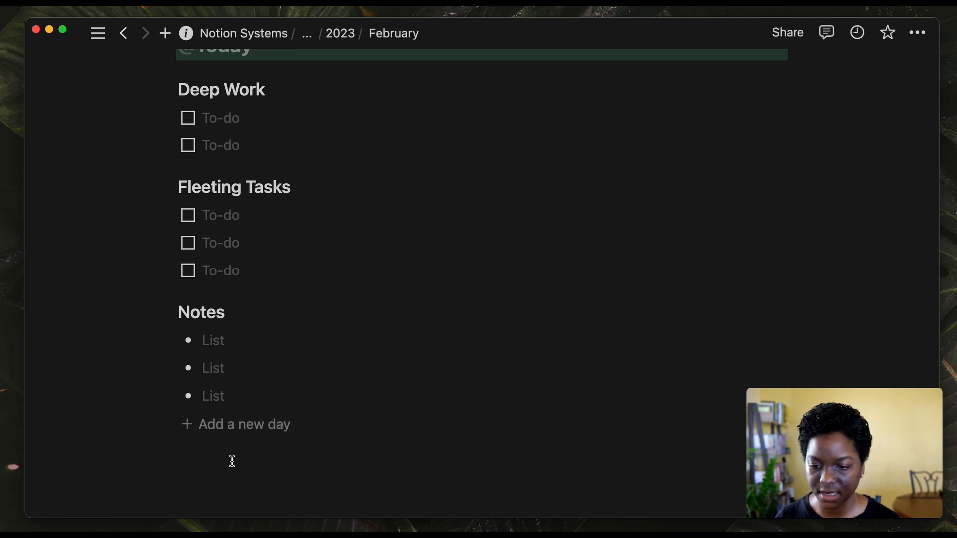
click(245, 429)
scroll(246, 430, down, 2)
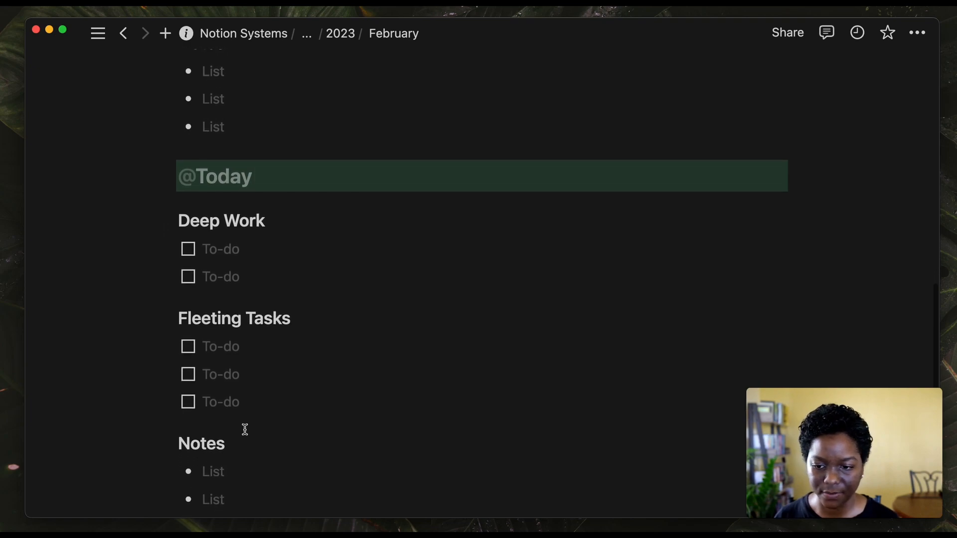
scroll(245, 429, up, 4)
scroll(245, 427, up, 10)
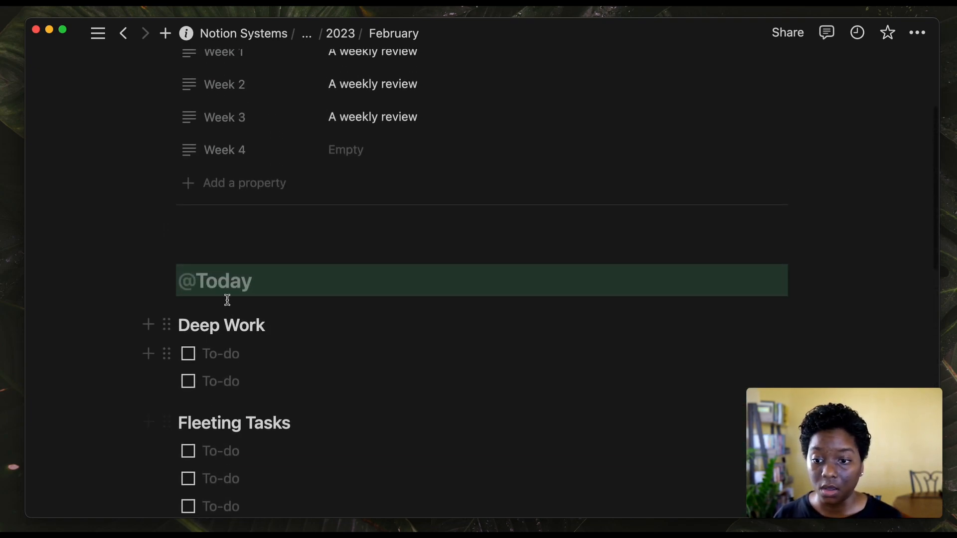
click(226, 235)
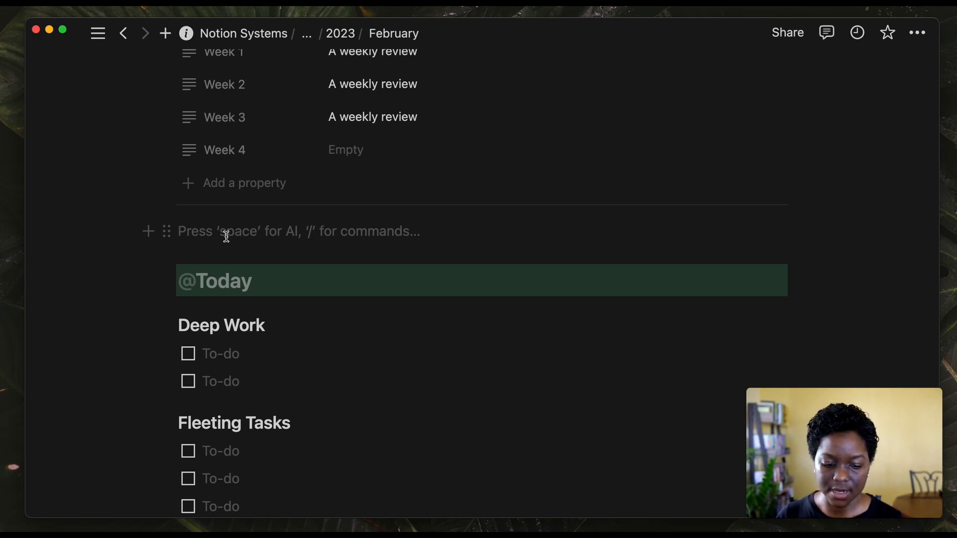
text(/)
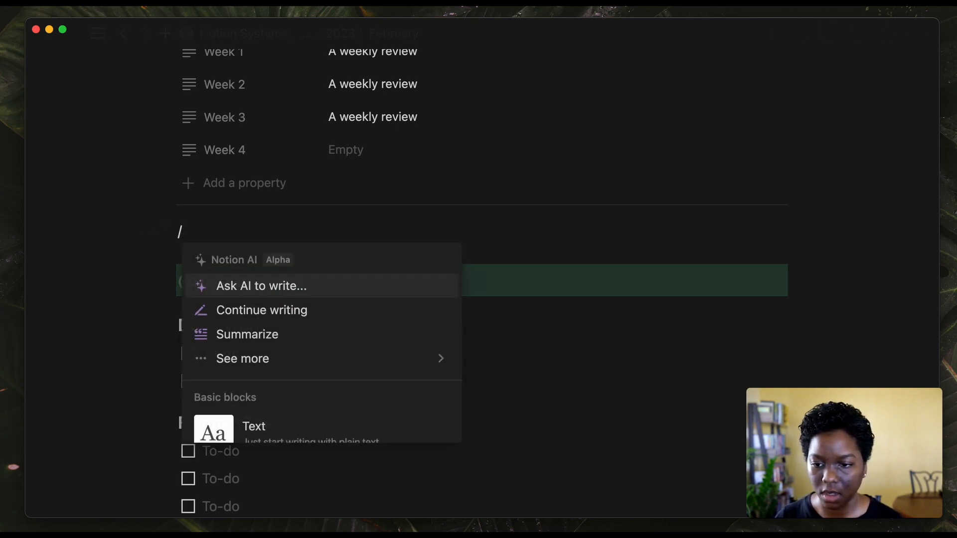
text(toc)
key(Return)
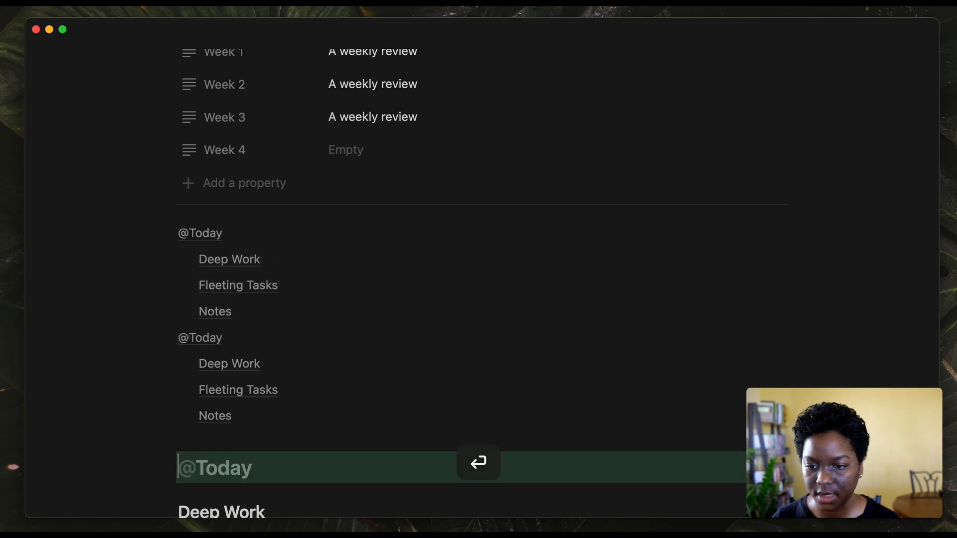
scroll(274, 257, down, 3)
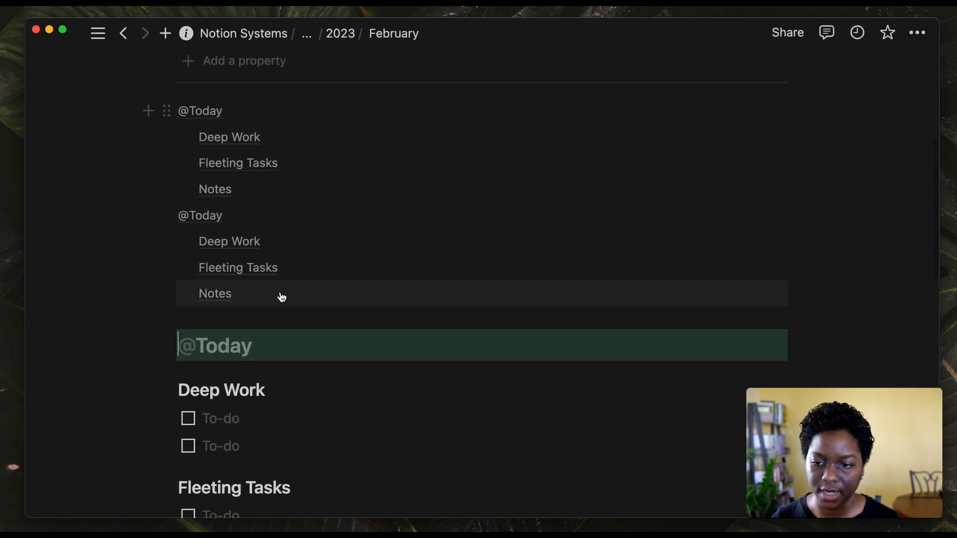
scroll(282, 298, up, 1)
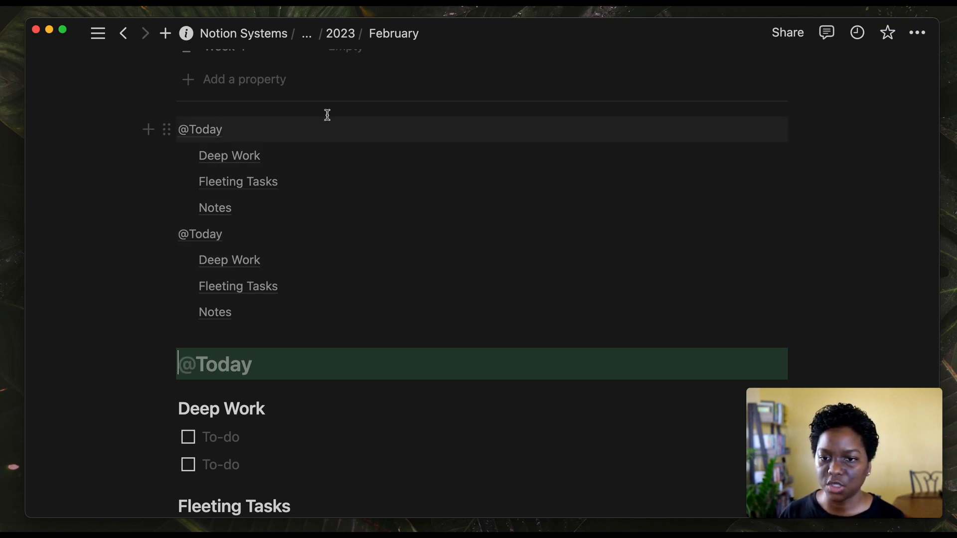
- Return to the Extremely Simple Task & Notes System page and open February from the calendar-icon 2023 database as a full page
click(331, 33)
click(341, 36)
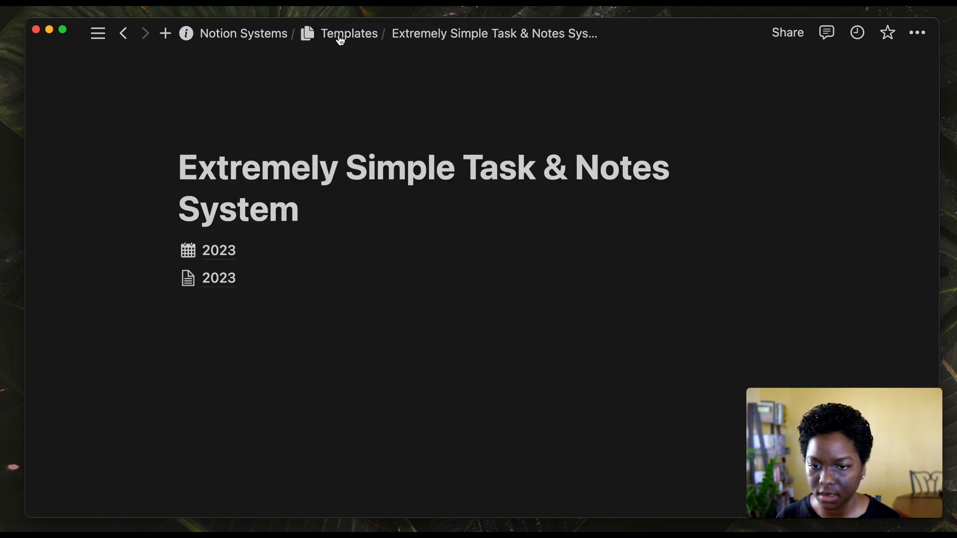
click(256, 249)
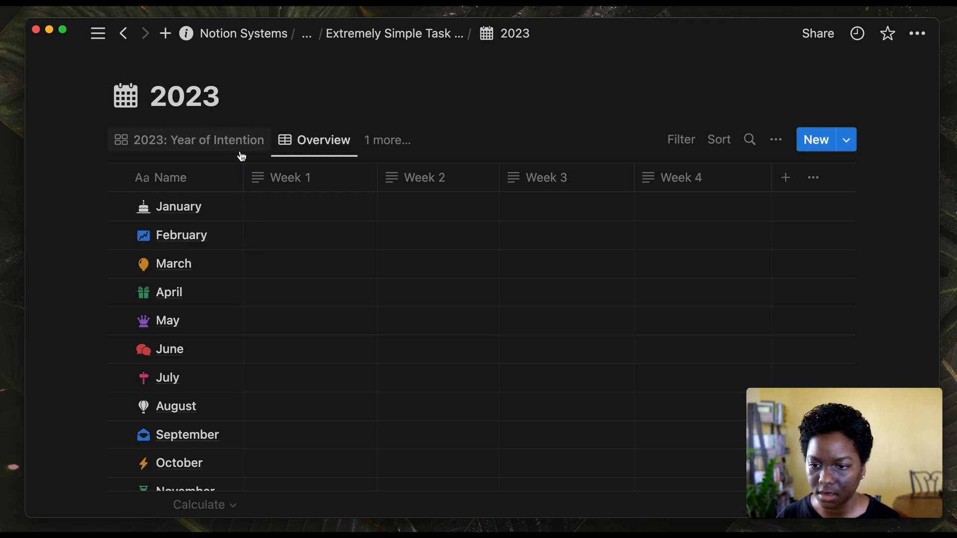
click(209, 233)
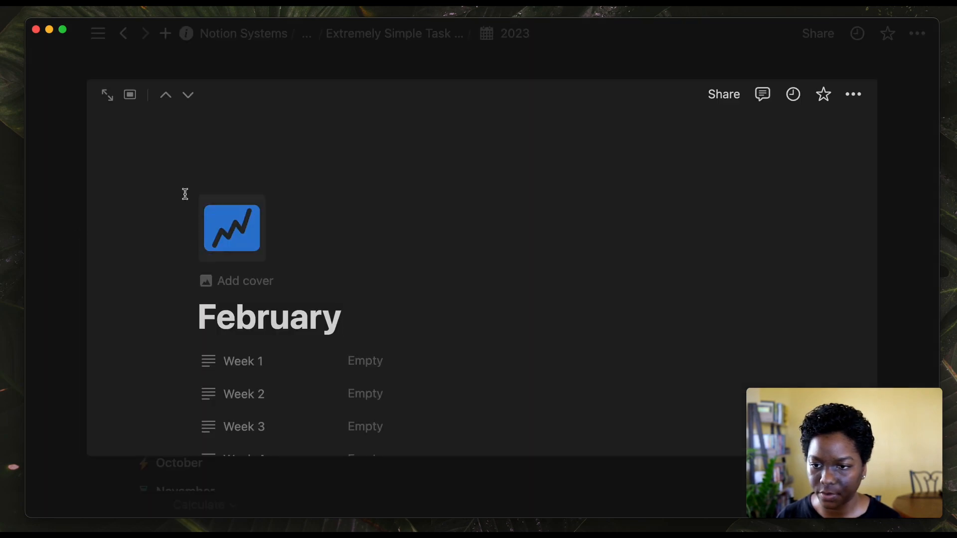
click(106, 94)
scroll(366, 219, down, 6)
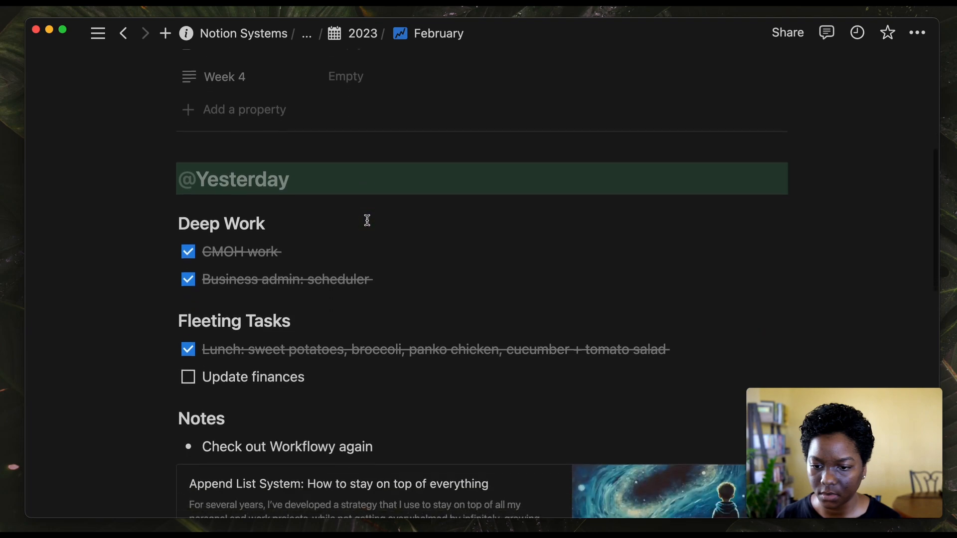
scroll(368, 220, down, 5)
scroll(284, 182, up, 5)
scroll(319, 149, up, 3)
click(357, 113)
key(Return)
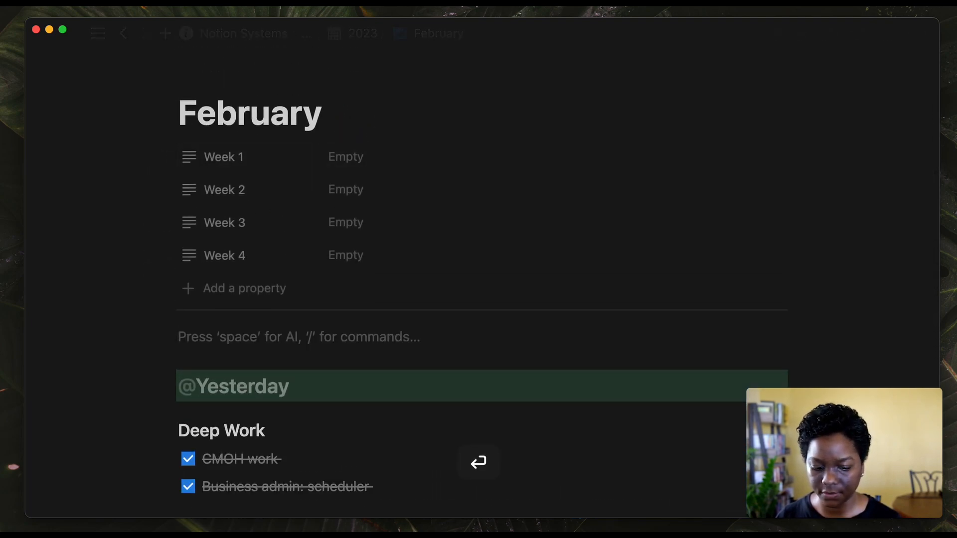
text(/to)
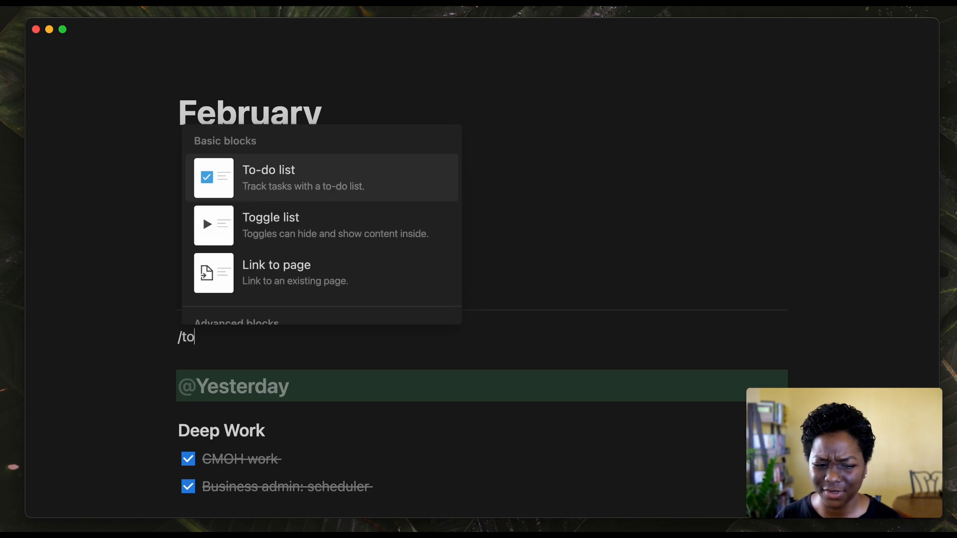
text(c)
key(Return)
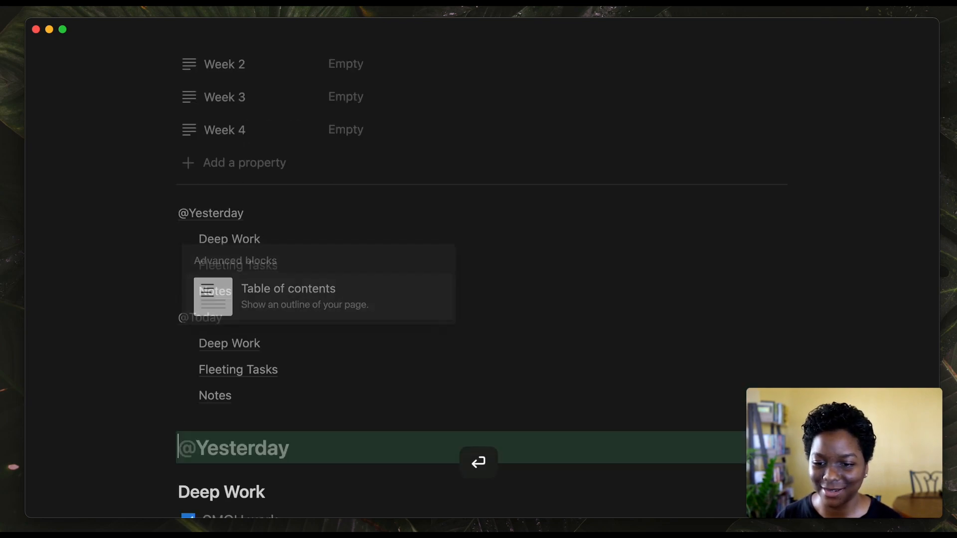
scroll(360, 250, down, 1)
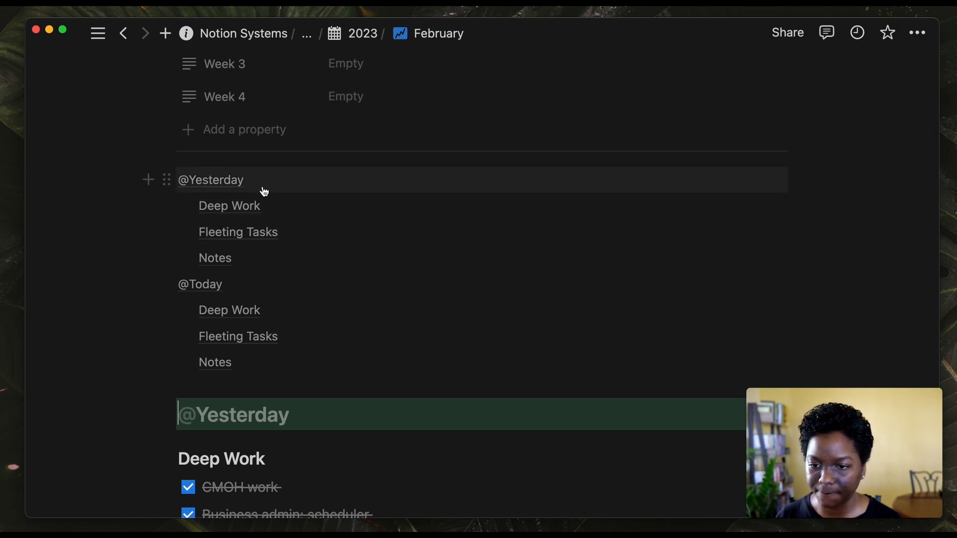
mouse_move(227, 417)
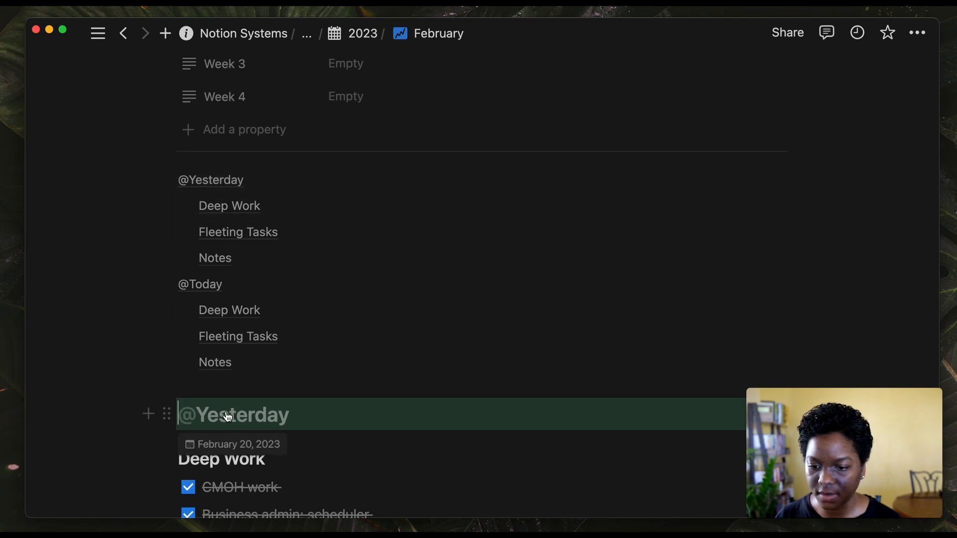
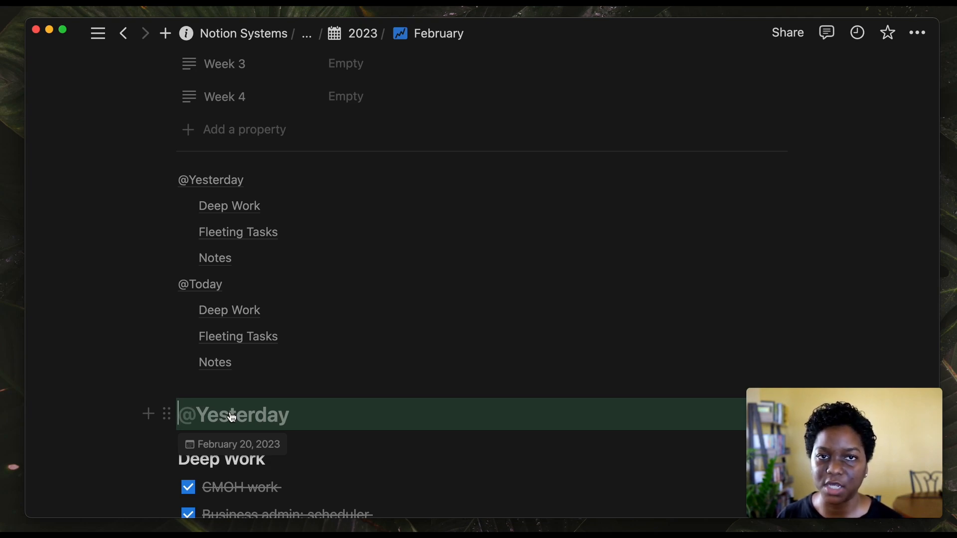
scroll(232, 417, down, 15)
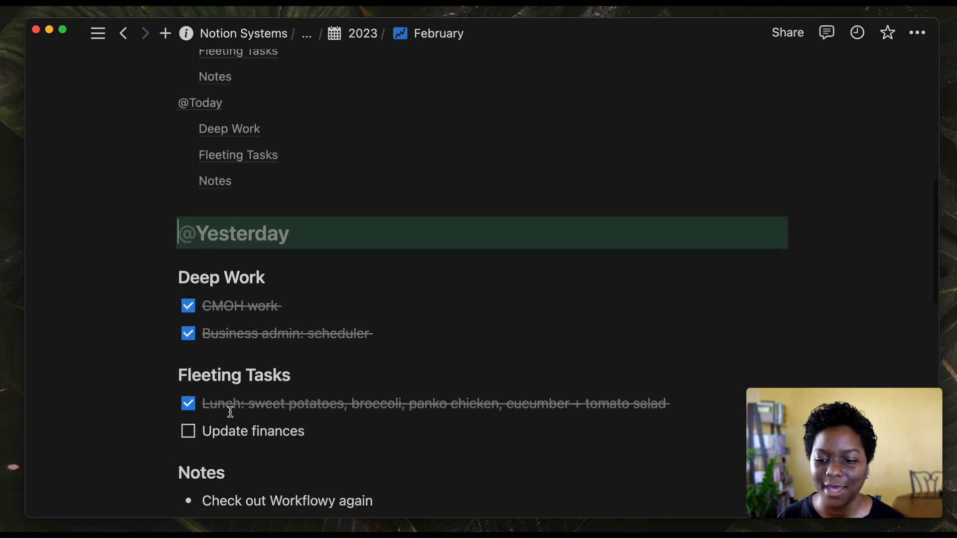
scroll(230, 411, down, 10)
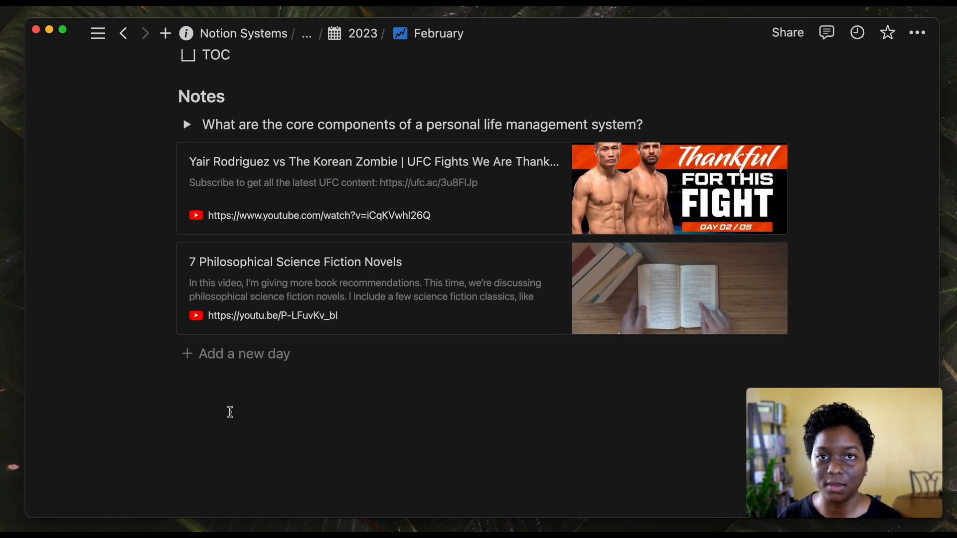
scroll(230, 412, up, 20)
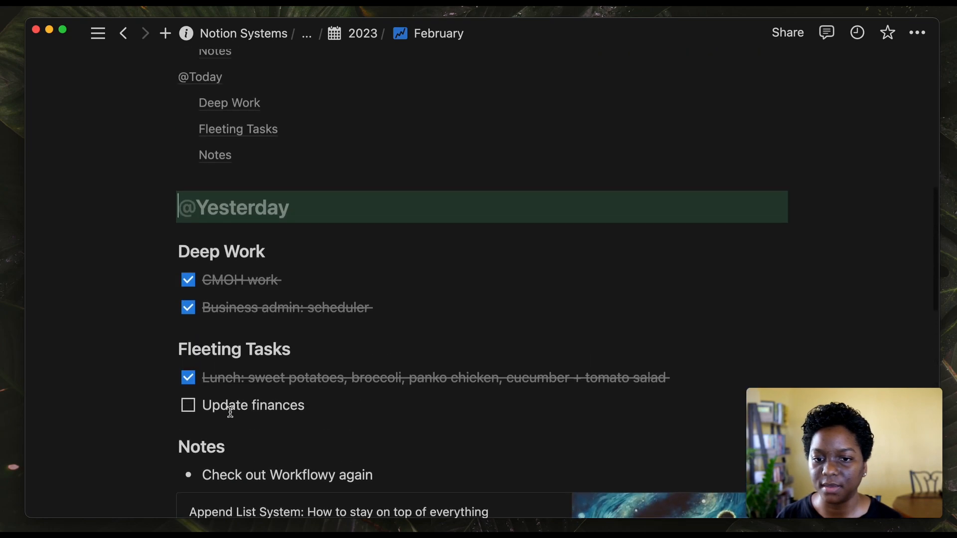
scroll(416, 306, up, 8)
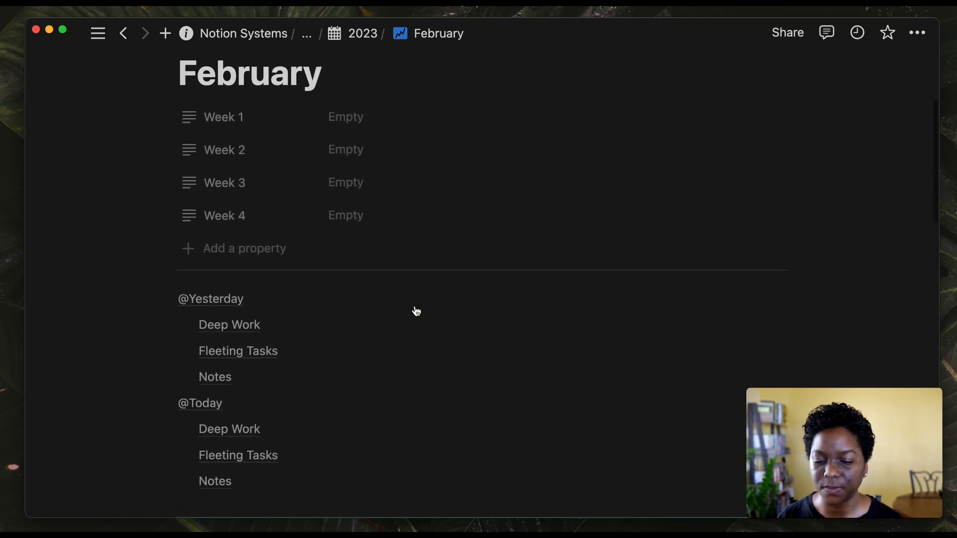
scroll(416, 311, down, 5)
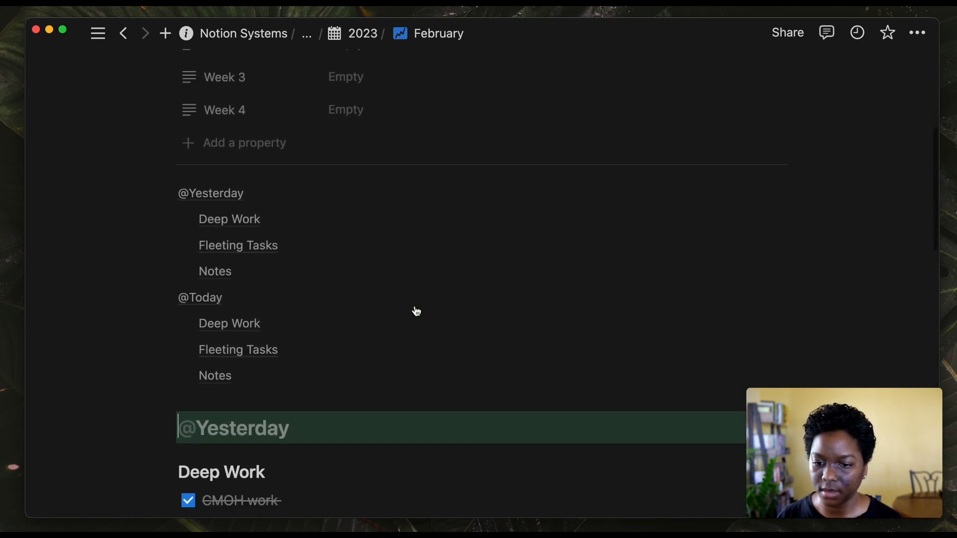
scroll(416, 311, up, 1)
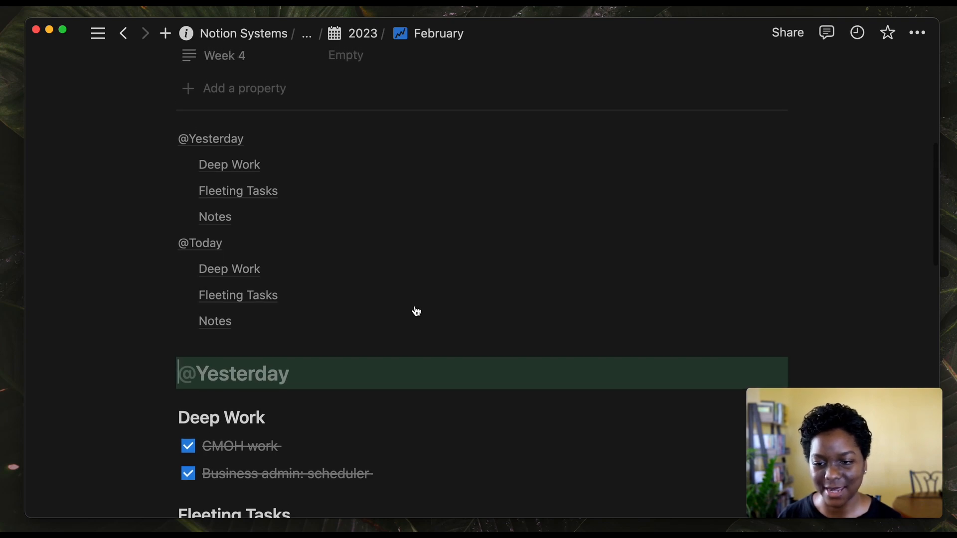
scroll(417, 311, up, 2)
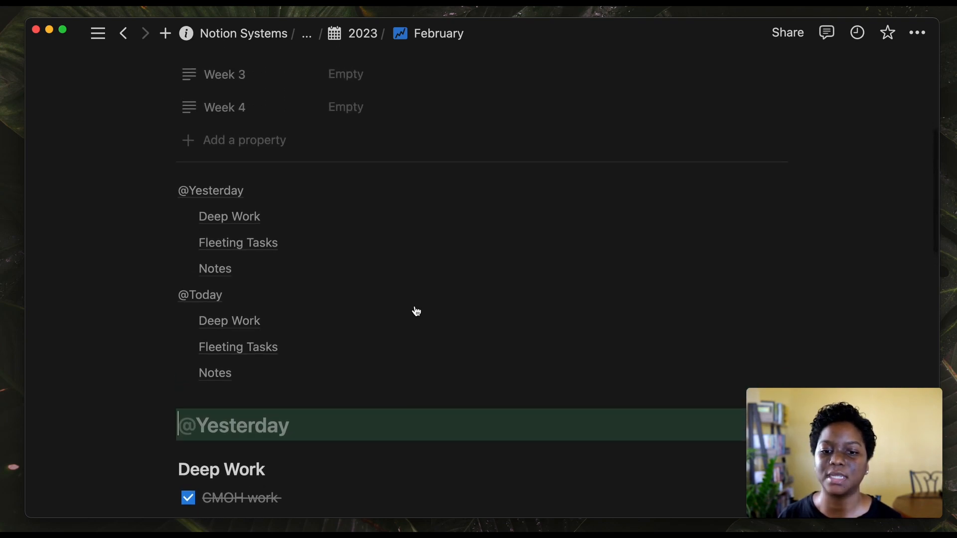
scroll(416, 312, up, 2)
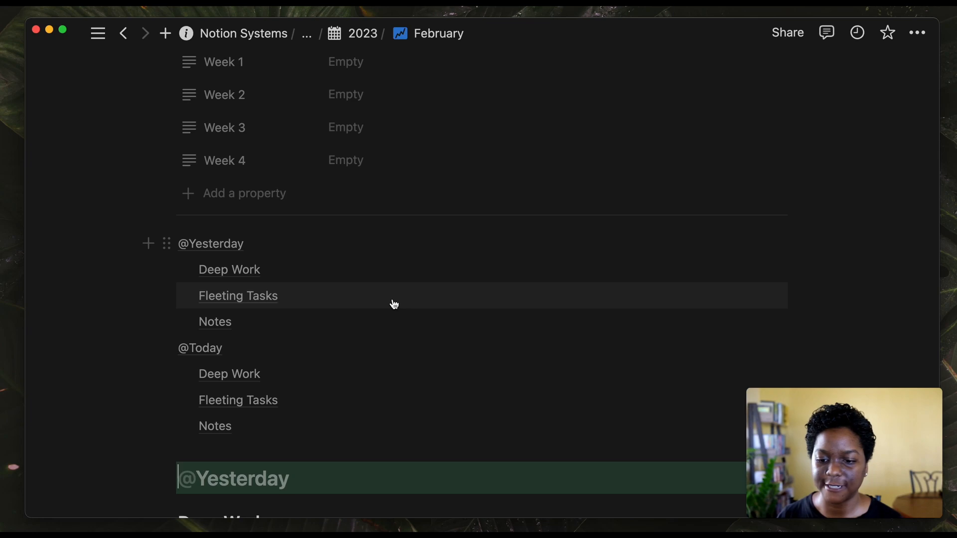
scroll(393, 304, down, 6)
mouse_move(270, 347)
scroll(270, 348, down, 1)
click(166, 305)
mouse_move(241, 259)
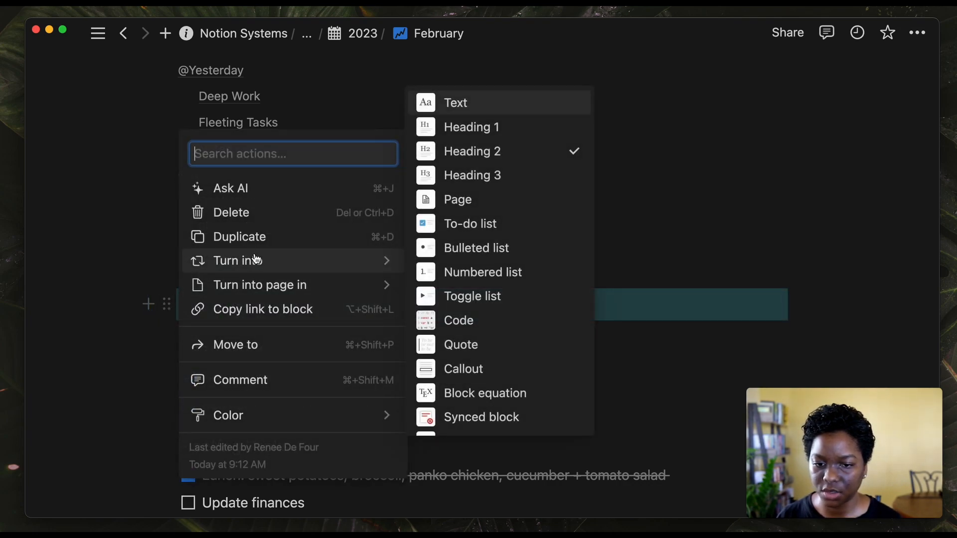
click(471, 184)
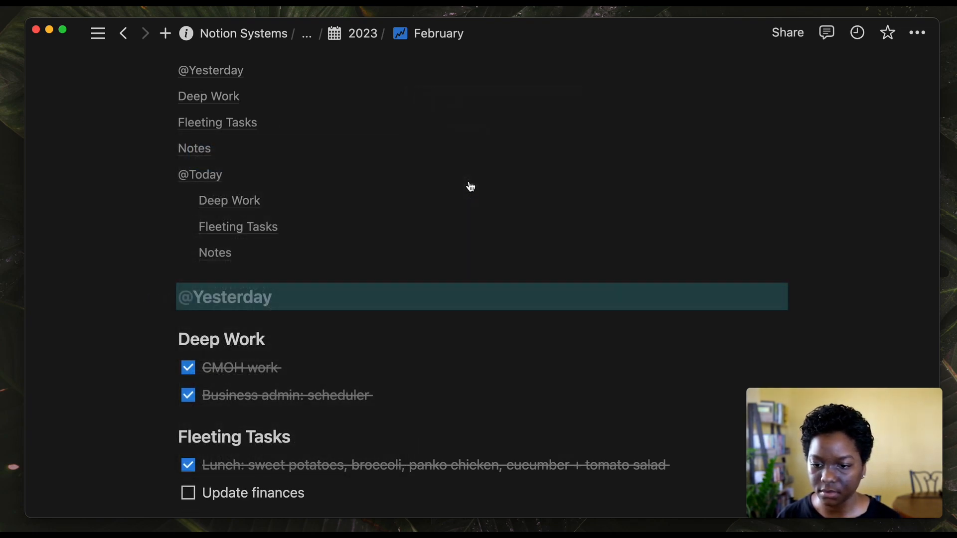
scroll(253, 334, down, 4)
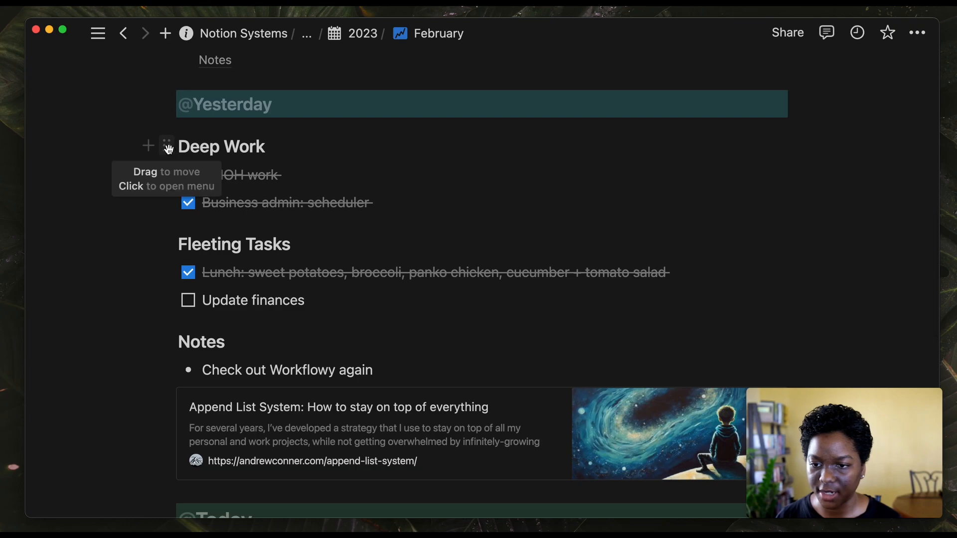
click(168, 149)
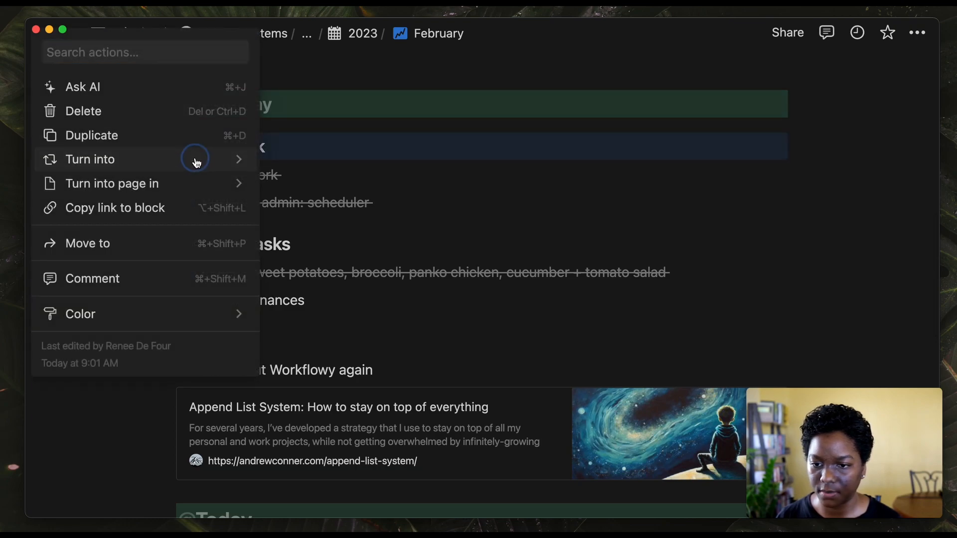
mouse_move(196, 163)
click(309, 43)
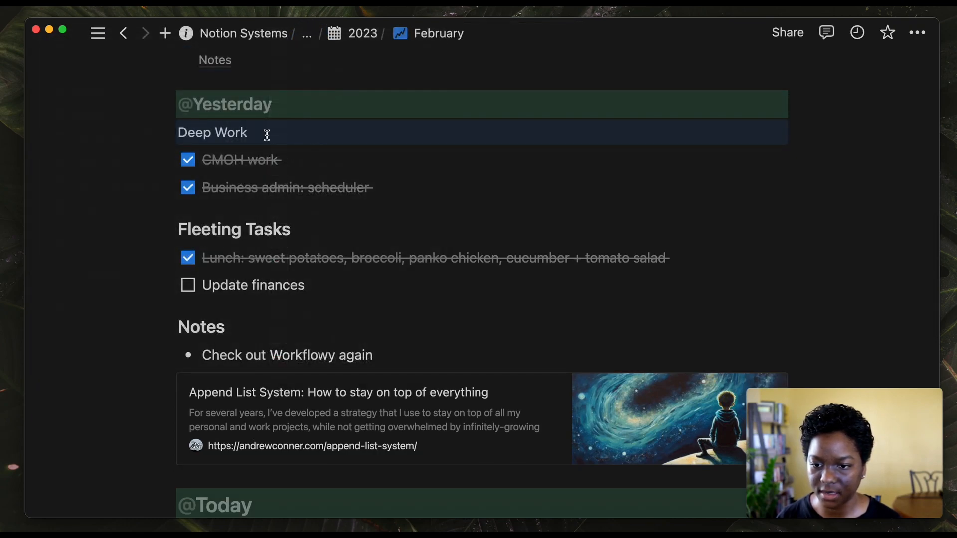
triple_click(221, 134)
key(super+b)
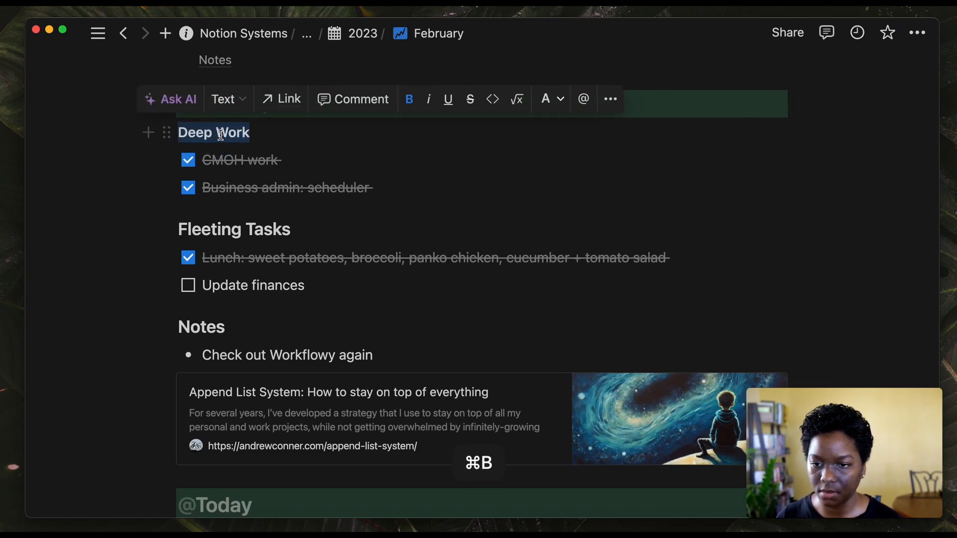
click(166, 228)
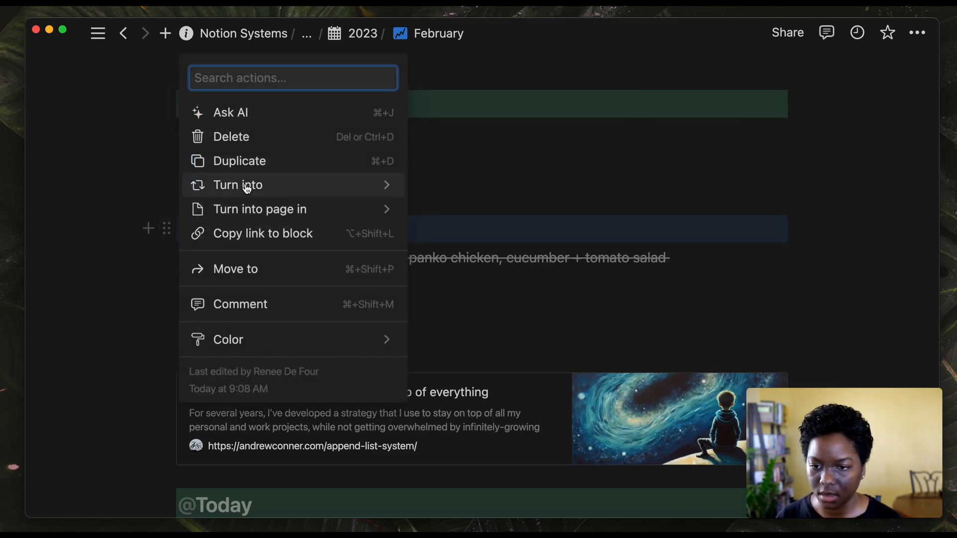
mouse_move(263, 188)
click(484, 51)
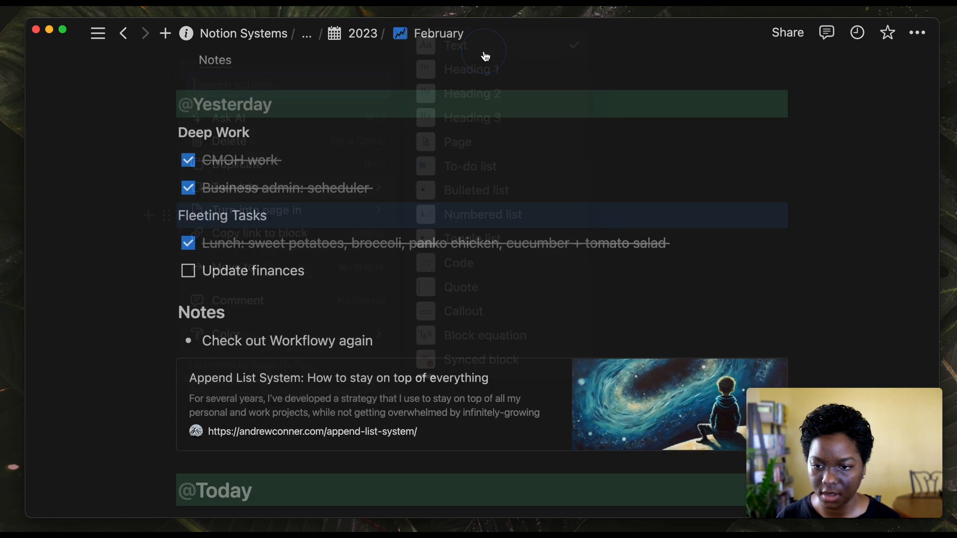
triple_click(249, 212)
key(super+b)
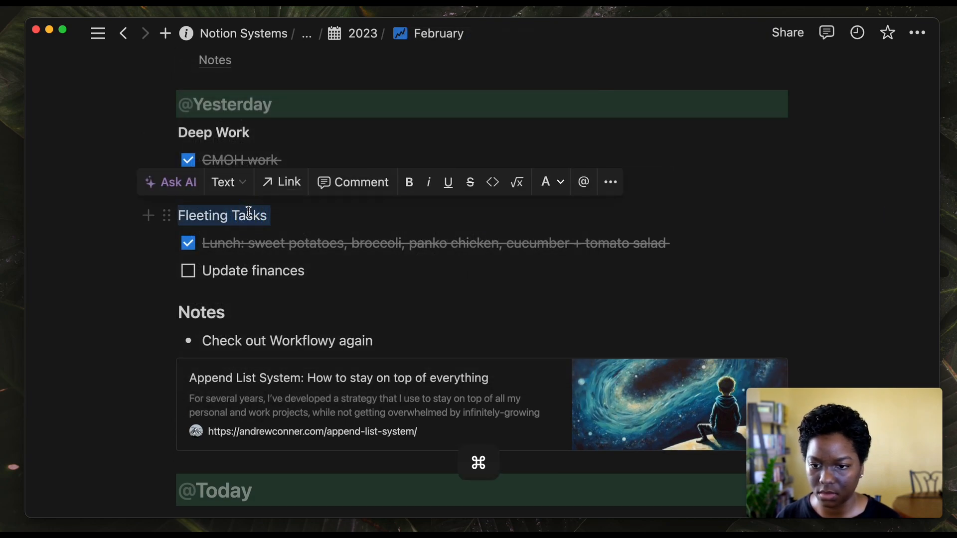
click(167, 312)
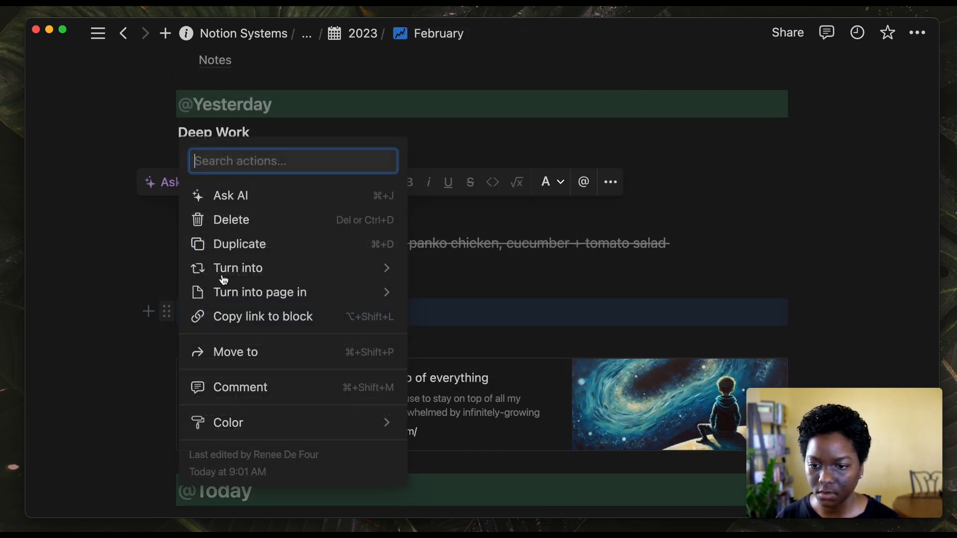
mouse_move(237, 268)
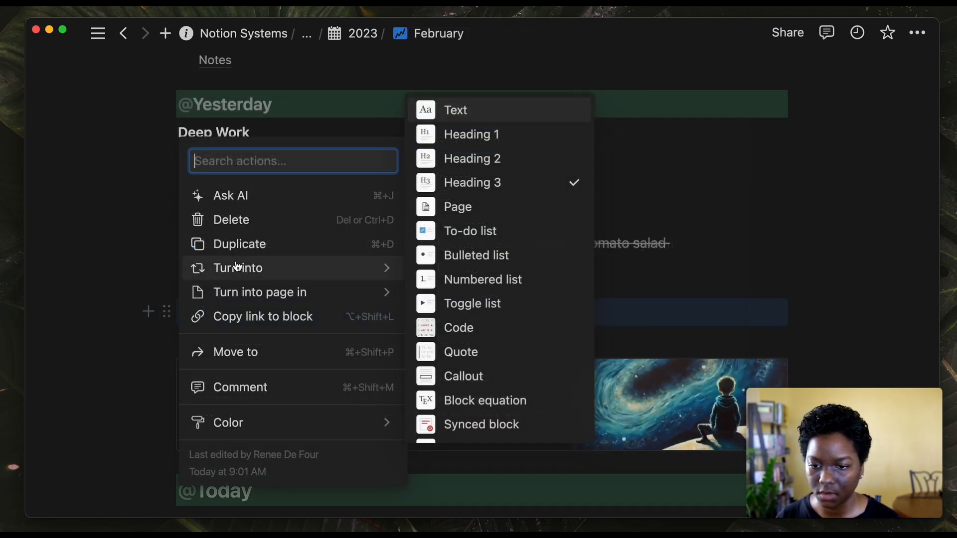
click(455, 112)
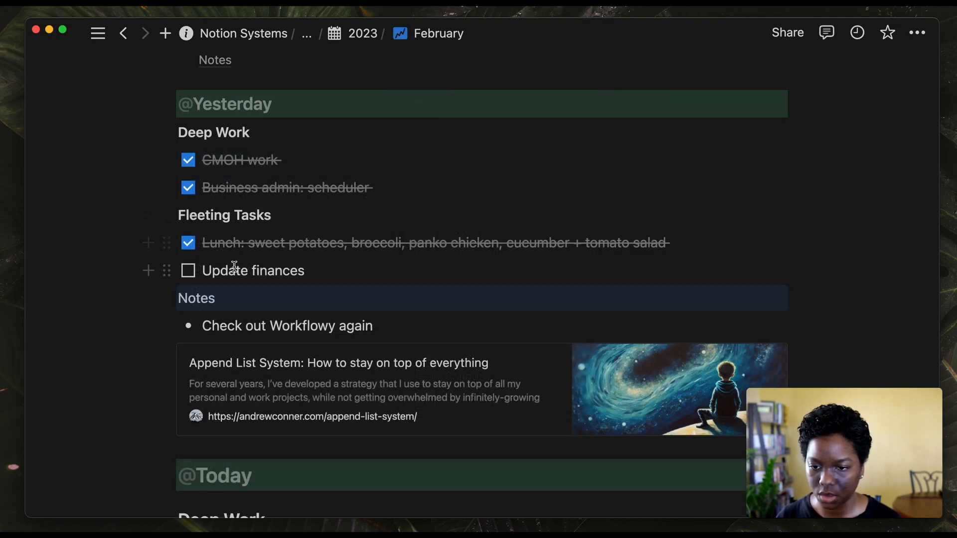
double_click(232, 299)
key(super+b)
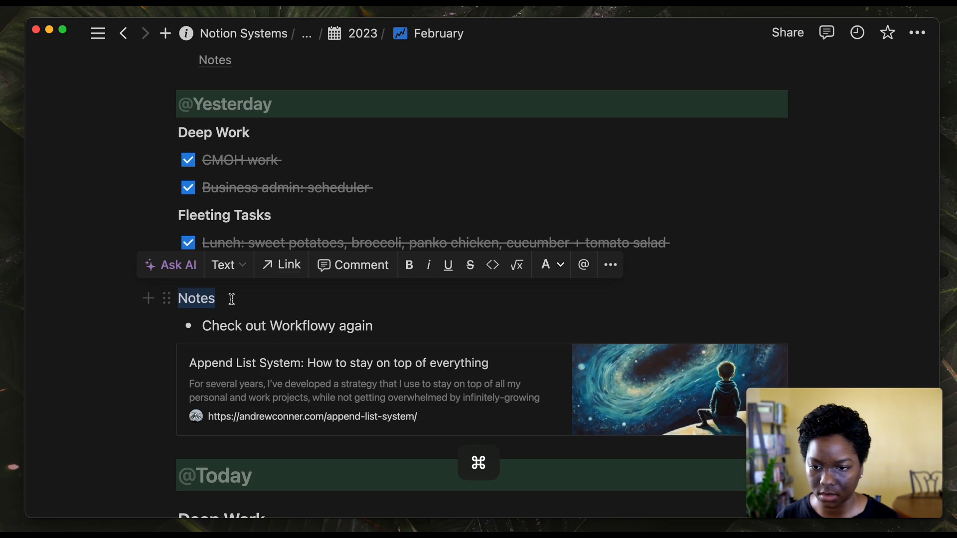
click(232, 299)
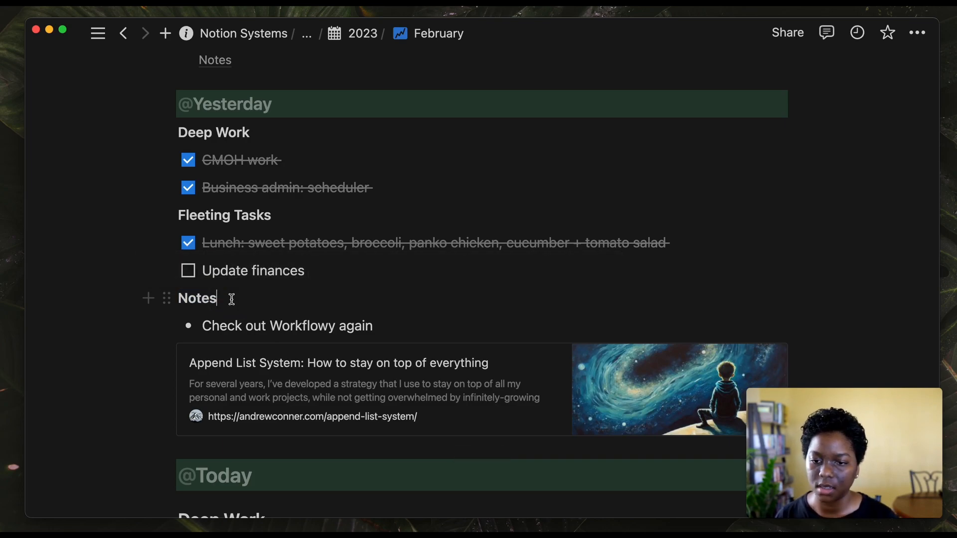
scroll(232, 299, up, 5)
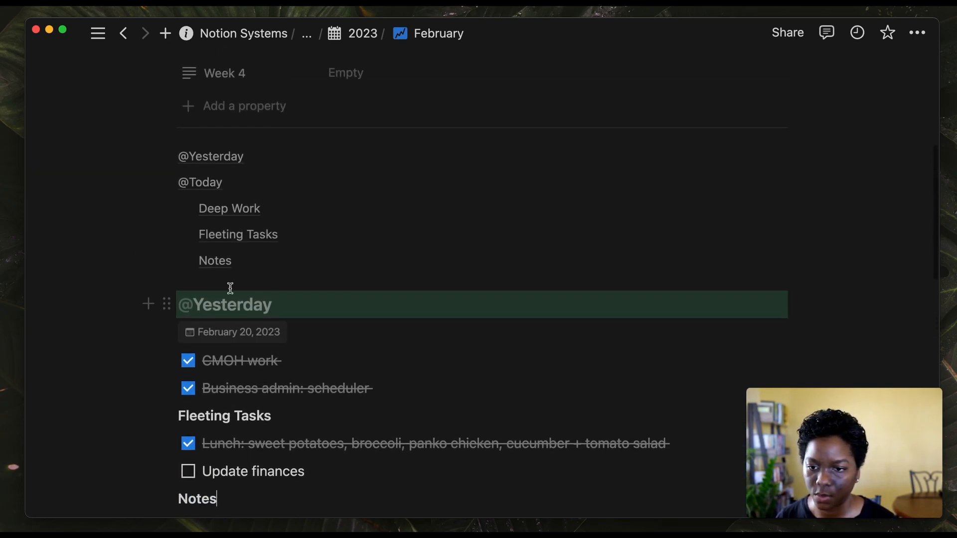
mouse_move(223, 307)
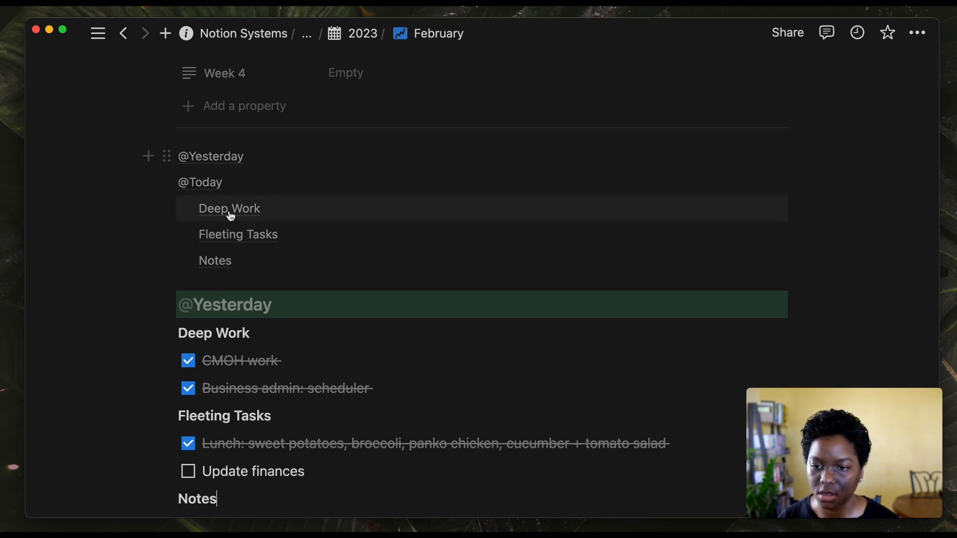
scroll(227, 259, down, 2)
scroll(229, 258, down, 8)
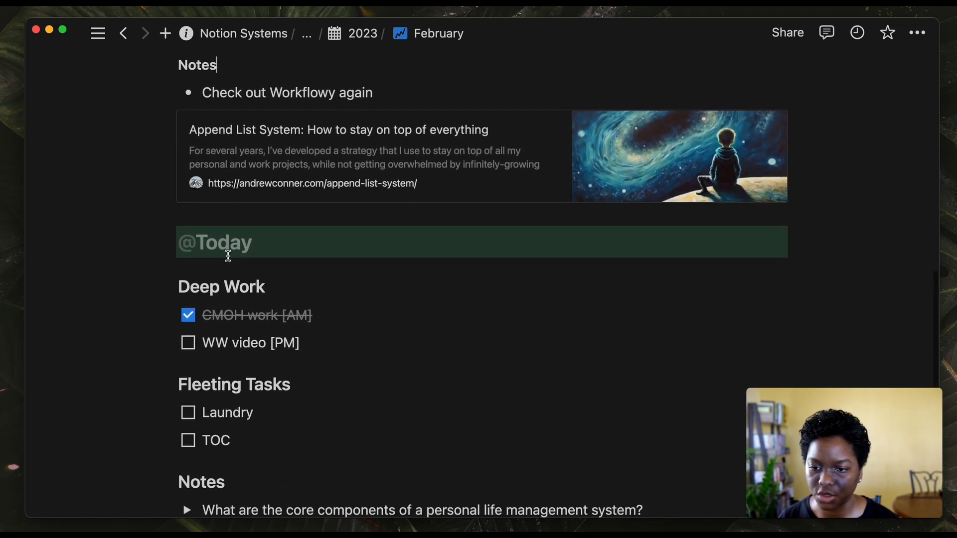
scroll(228, 257, up, 3)
scroll(228, 256, down, 5)
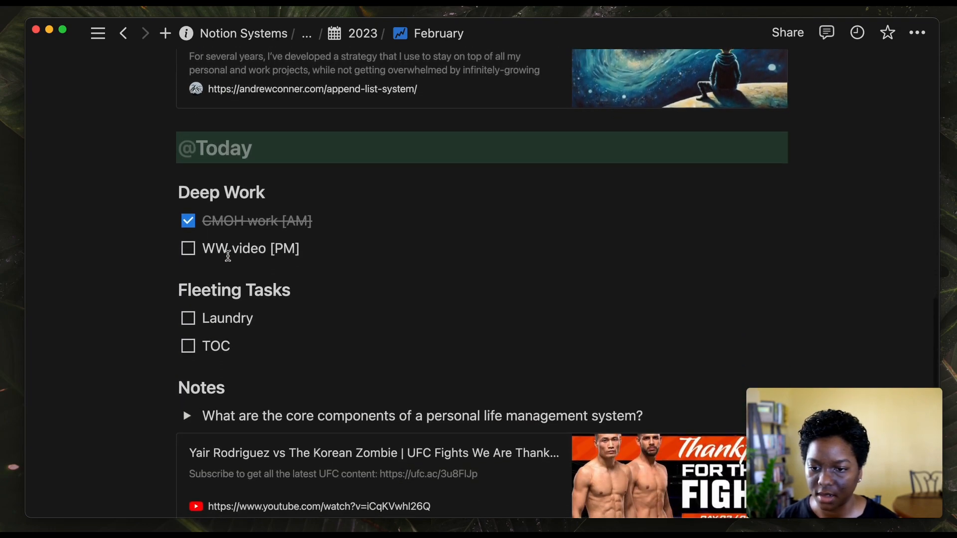
click(167, 148)
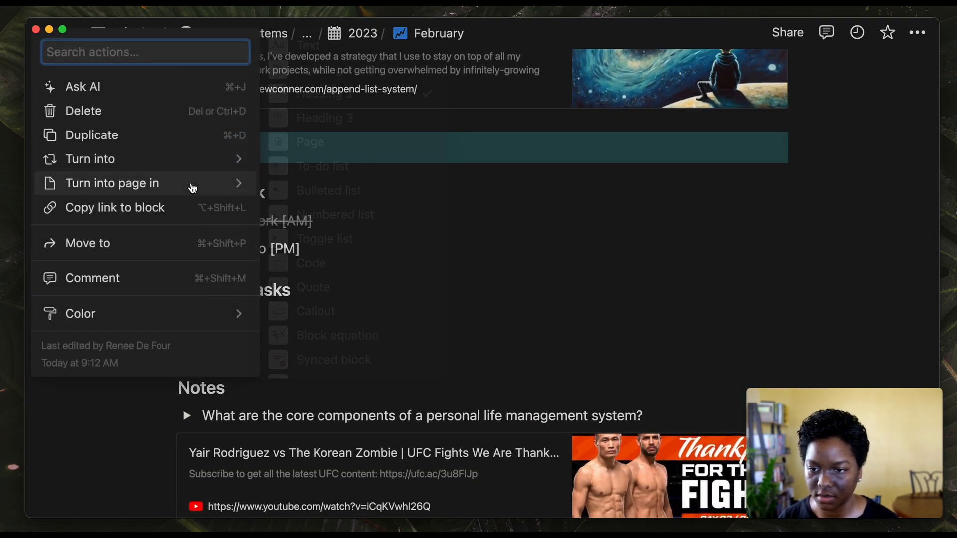
mouse_move(194, 161)
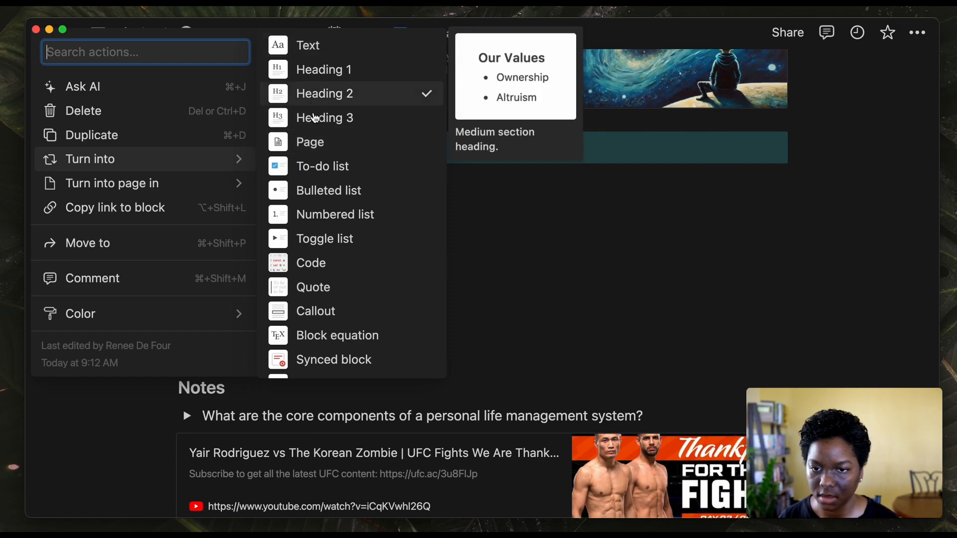
click(314, 116)
click(165, 182)
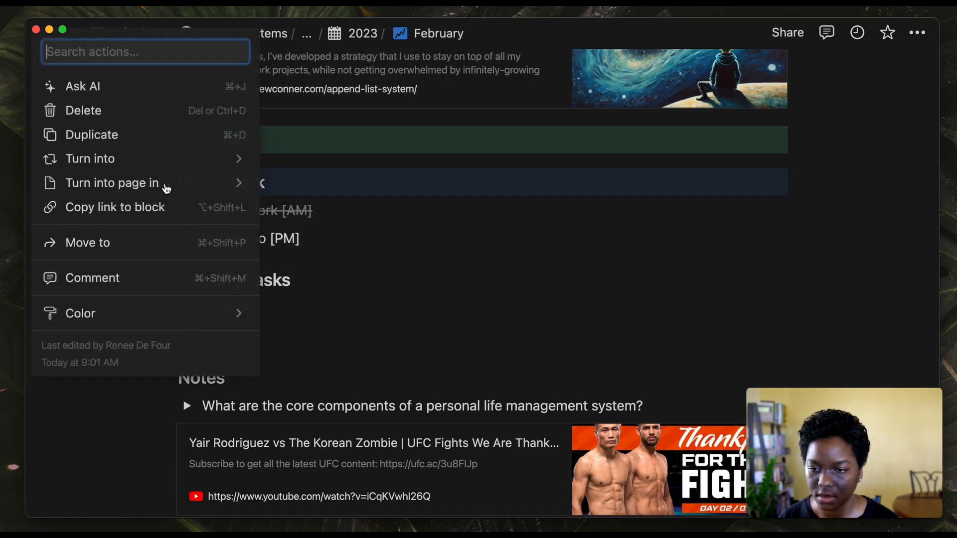
mouse_move(205, 160)
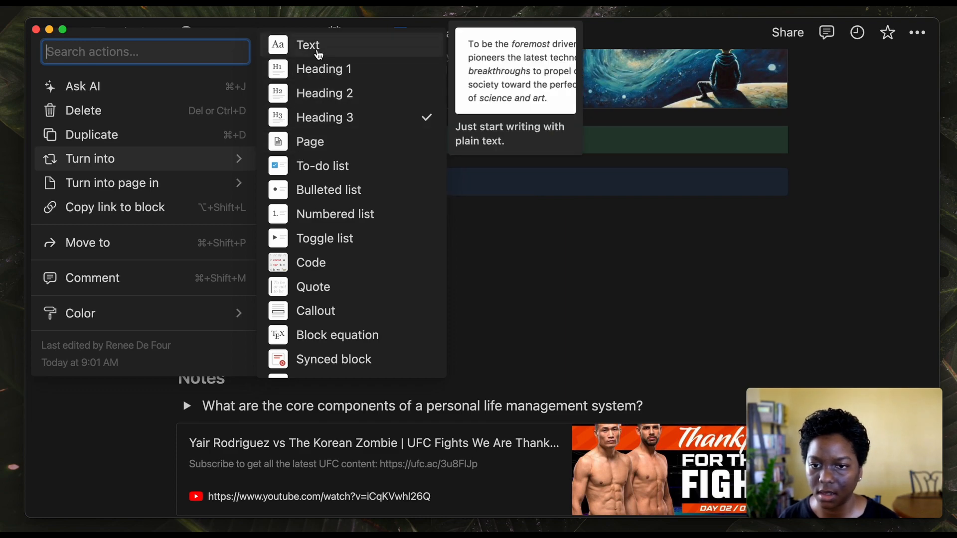
click(315, 49)
click(167, 264)
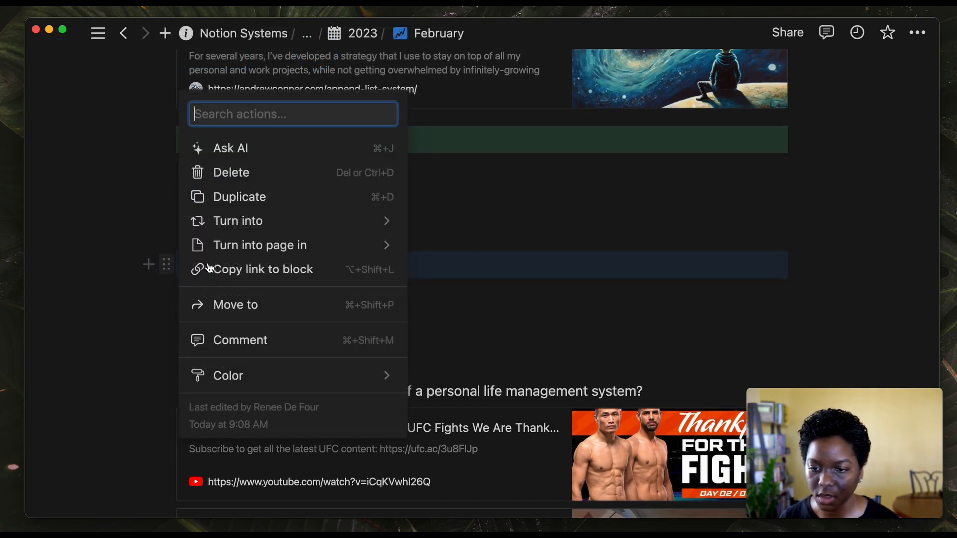
mouse_move(314, 225)
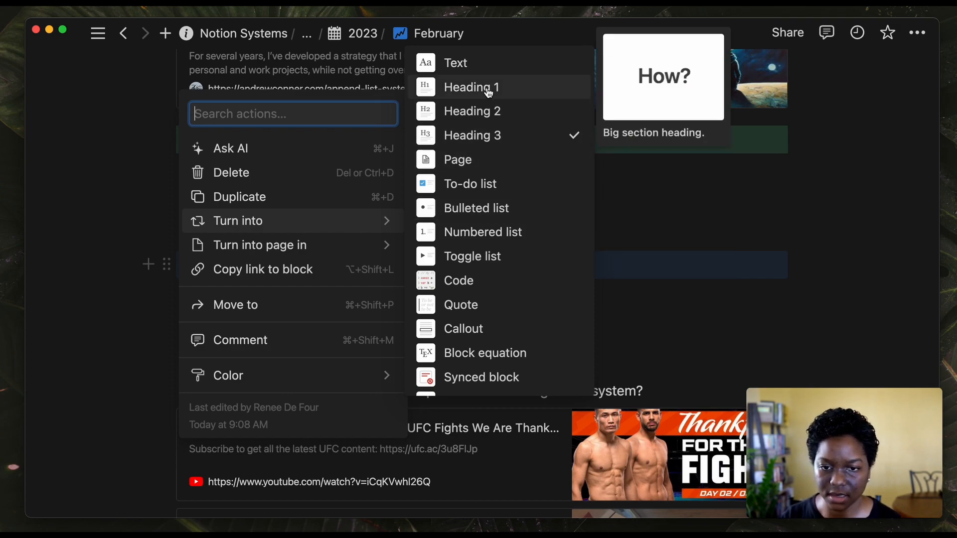
click(477, 64)
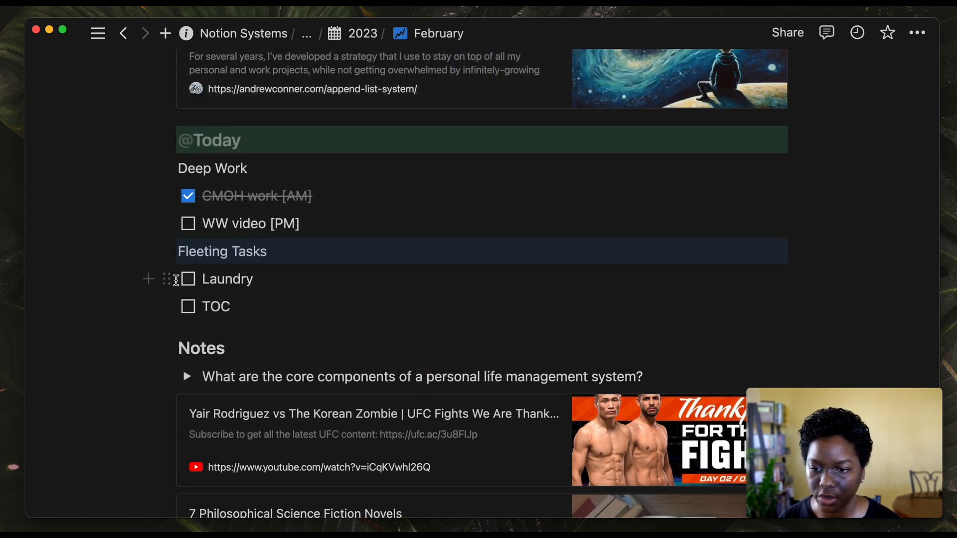
click(168, 347)
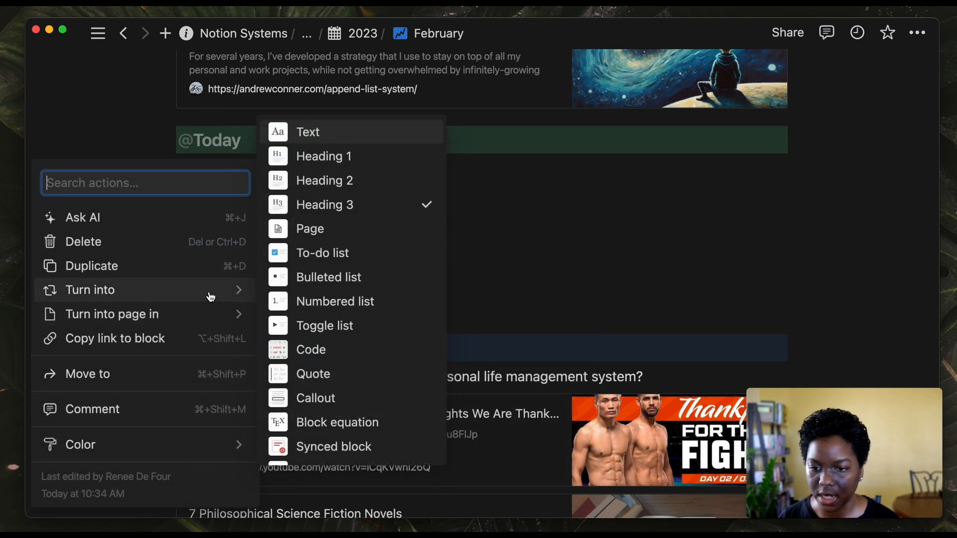
click(311, 131)
double_click(202, 333)
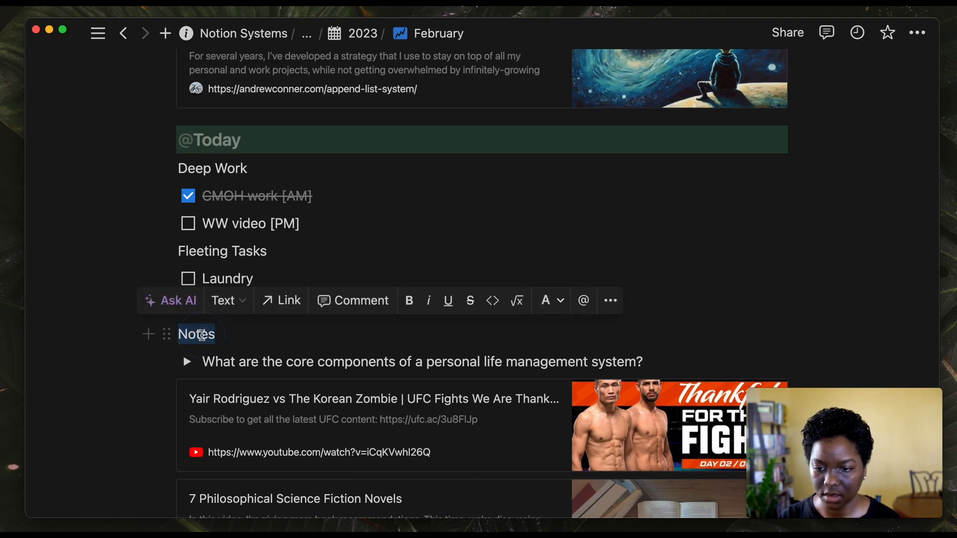
key(super+b)
triple_click(205, 255)
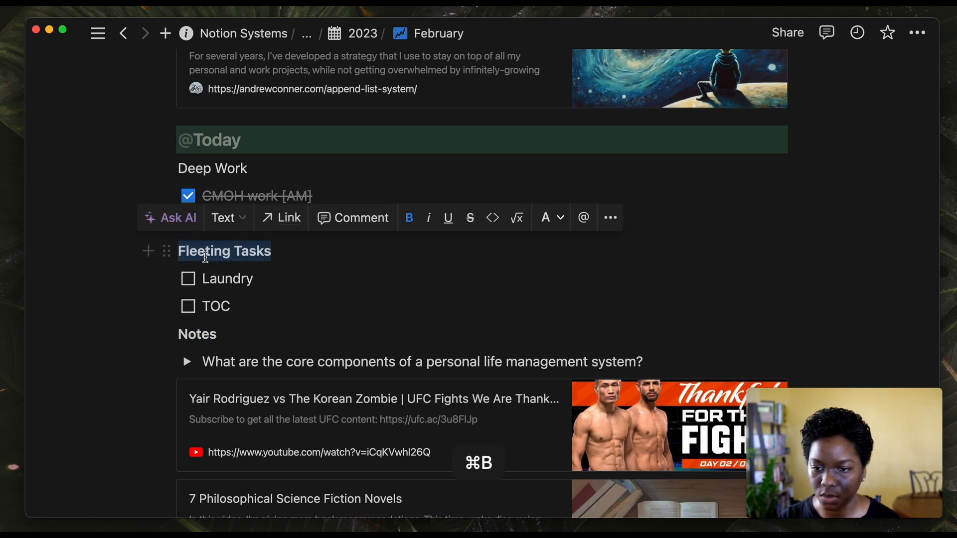
triple_click(207, 174)
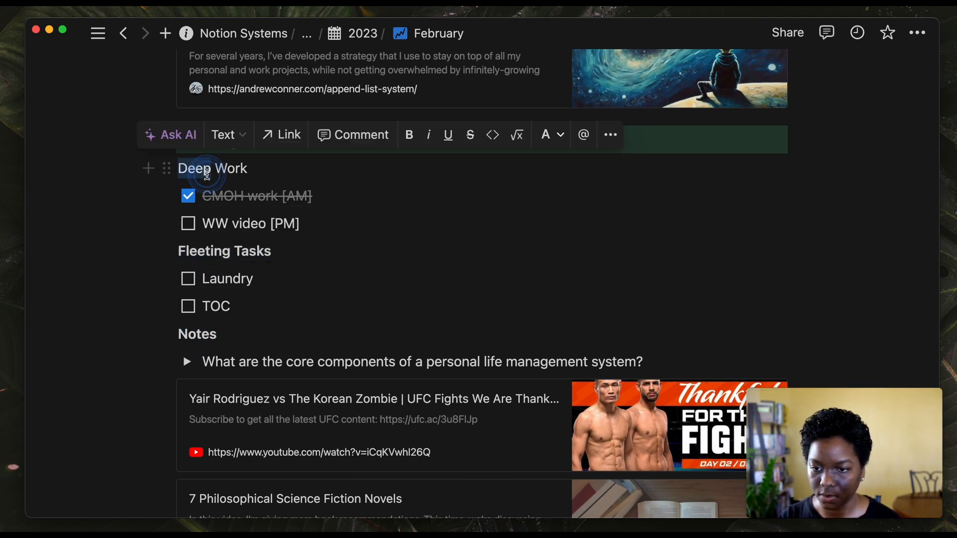
key(super+b)
click(221, 173)
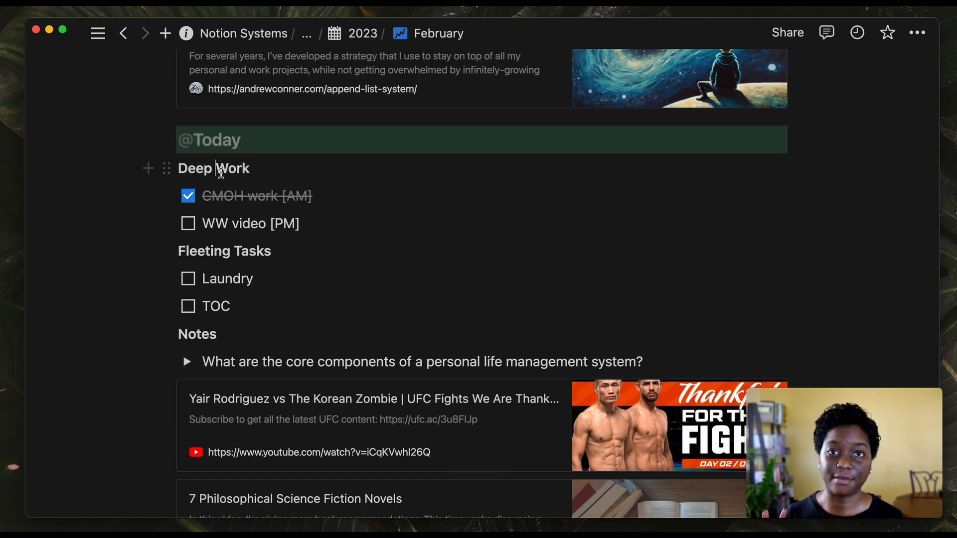
scroll(221, 173, down, 5)
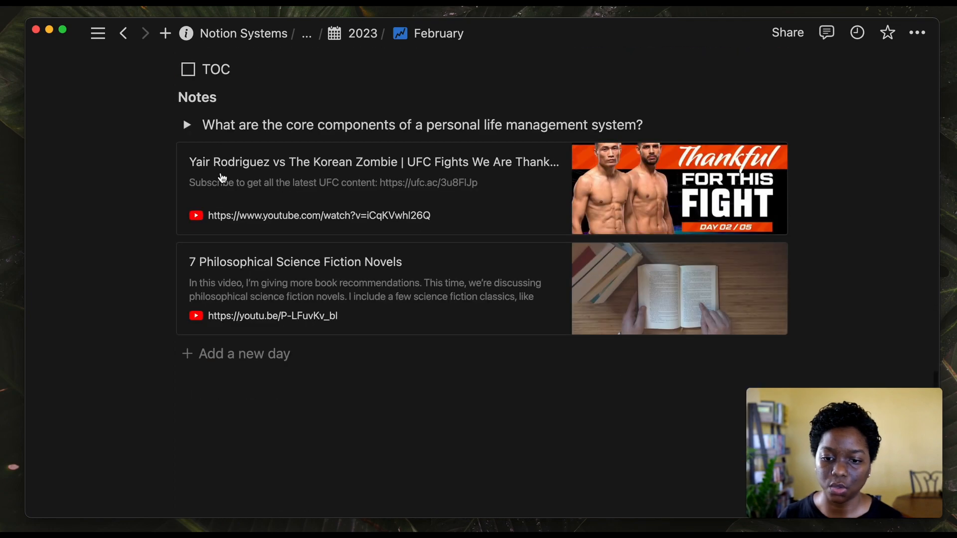
scroll(221, 173, up, 15)
scroll(220, 173, up, 3)
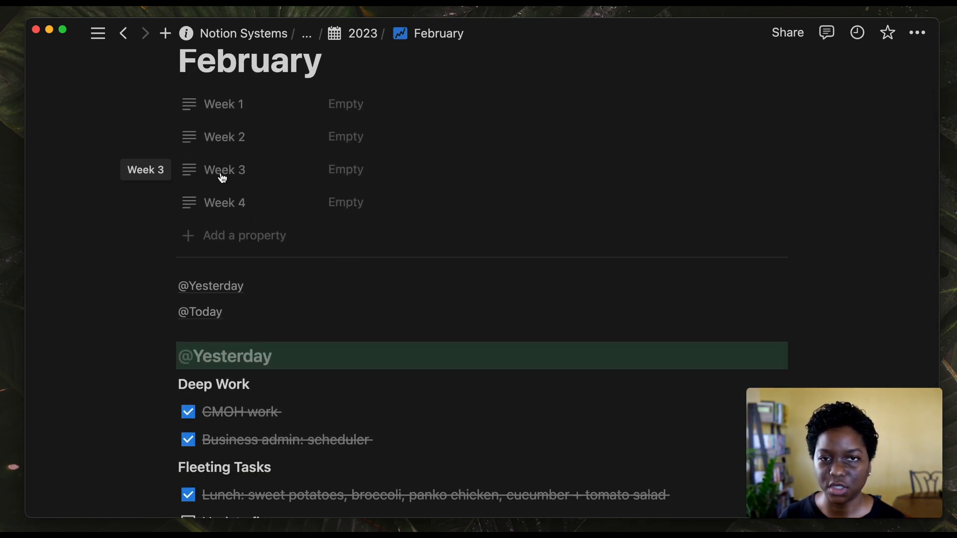
click(234, 293)
click(234, 312)
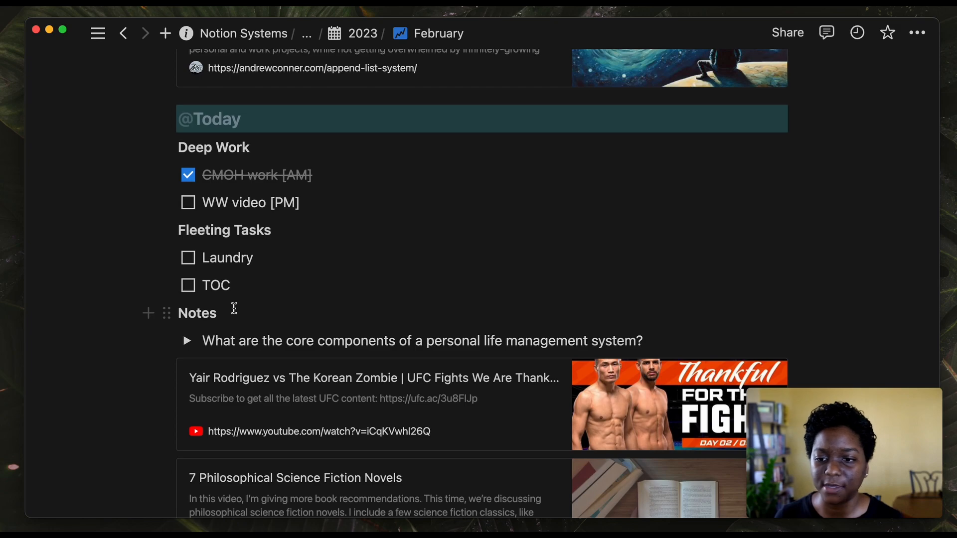
scroll(234, 309, up, 5)
scroll(263, 296, up, 10)
scroll(263, 295, up, 1)
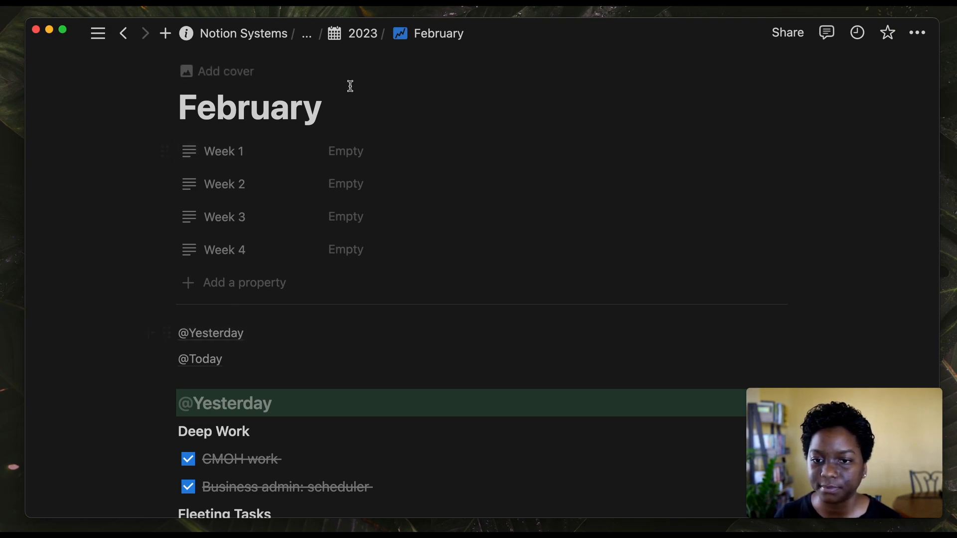
- Open the parent 2023 database and show its months in the 2023: Year of Intention gallery view
click(364, 34)
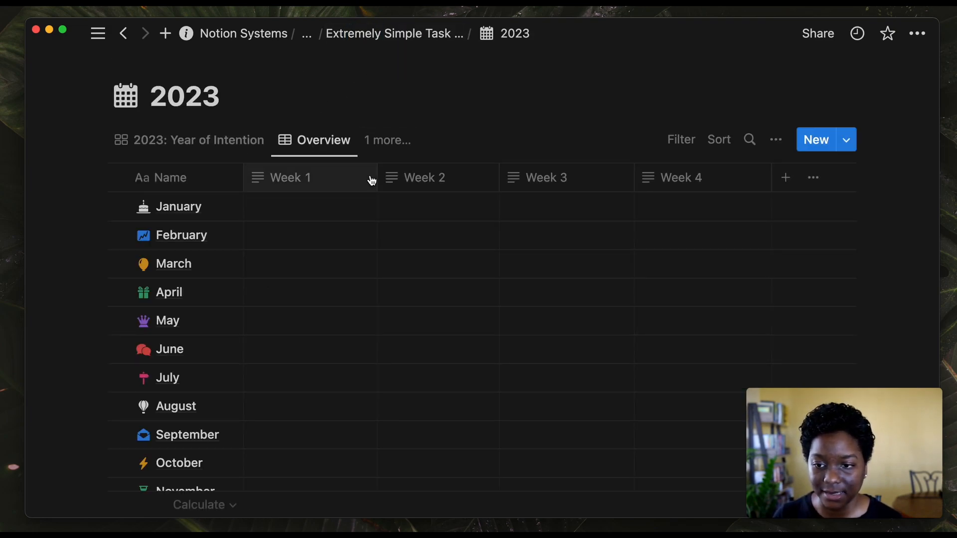
scroll(259, 142, down, 2)
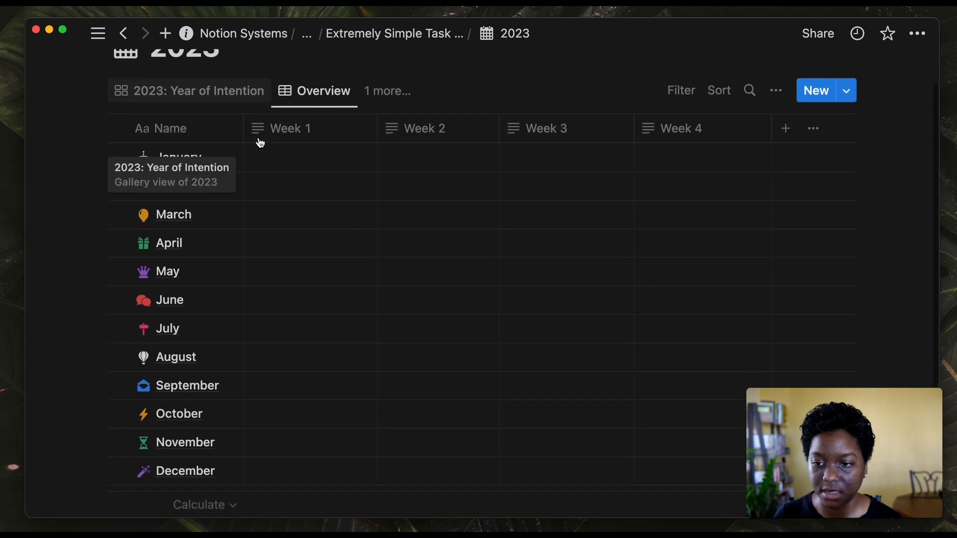
click(246, 104)
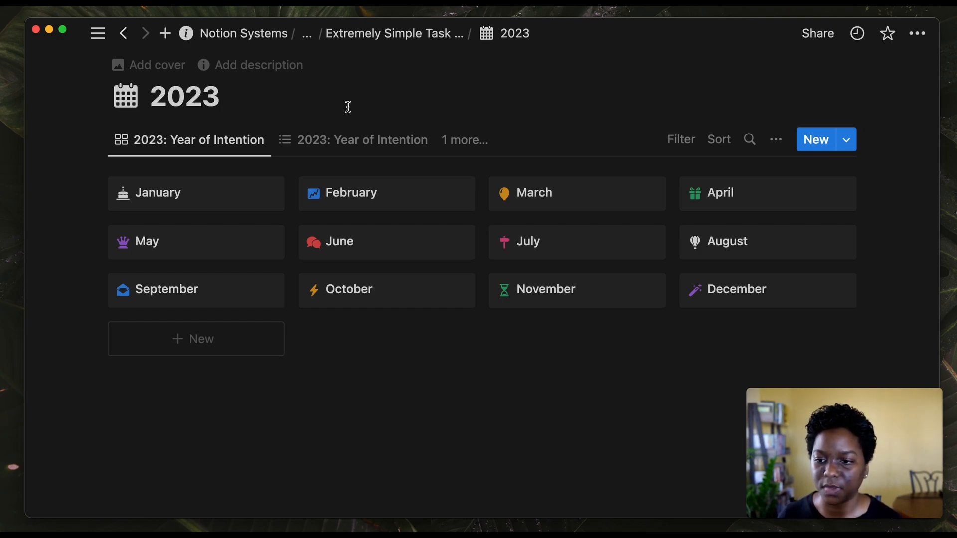
- Switch to the browser and go back to the beginning of the Append List System article
mouse_move(1, 260)
click(36, 259)
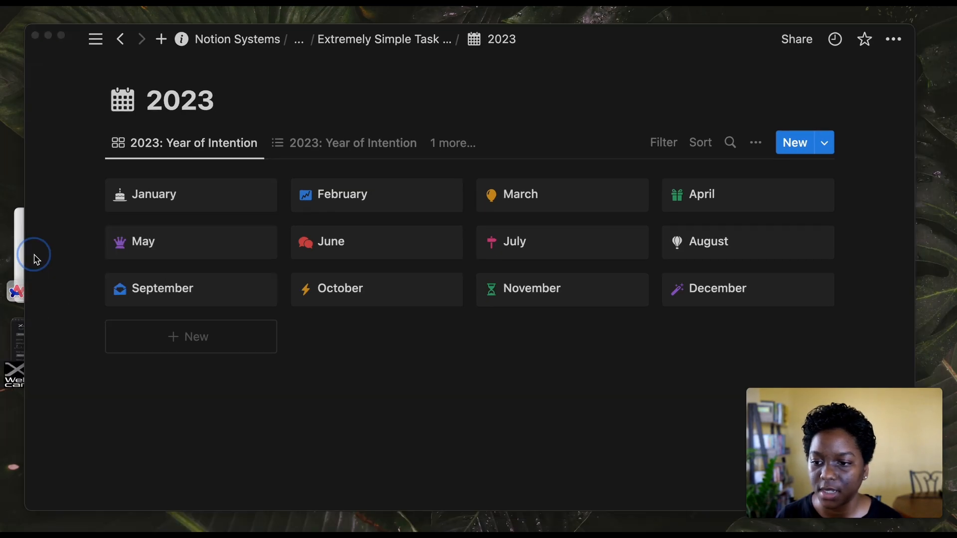
scroll(315, 227, up, 15)
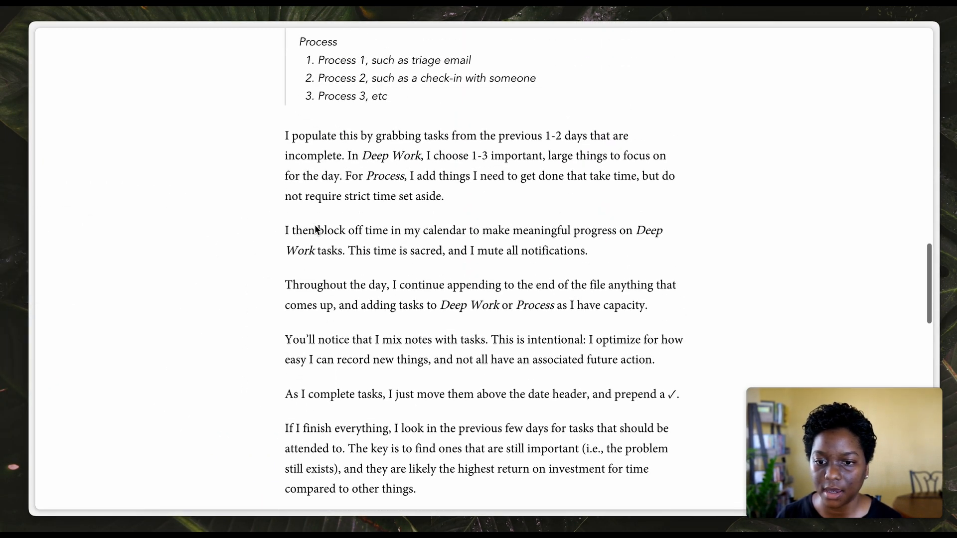
scroll(315, 226, up, 20)
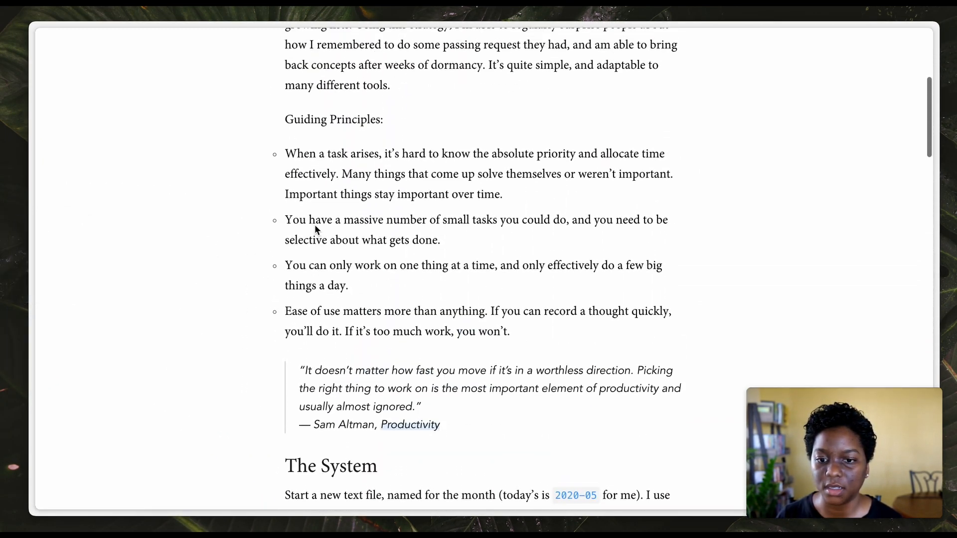
mouse_move(2, 216)
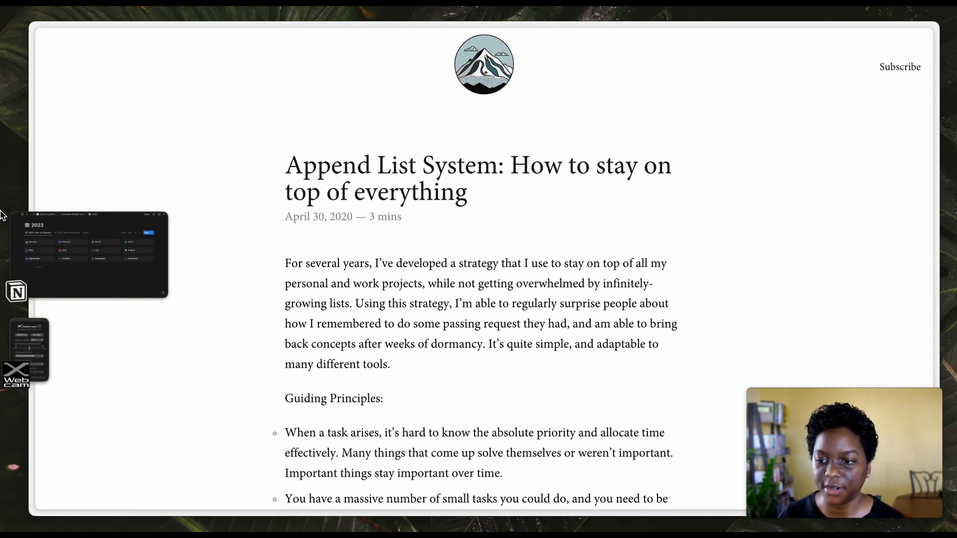
- Return to Notion and switch the 2023 database to the Overview table view
click(64, 231)
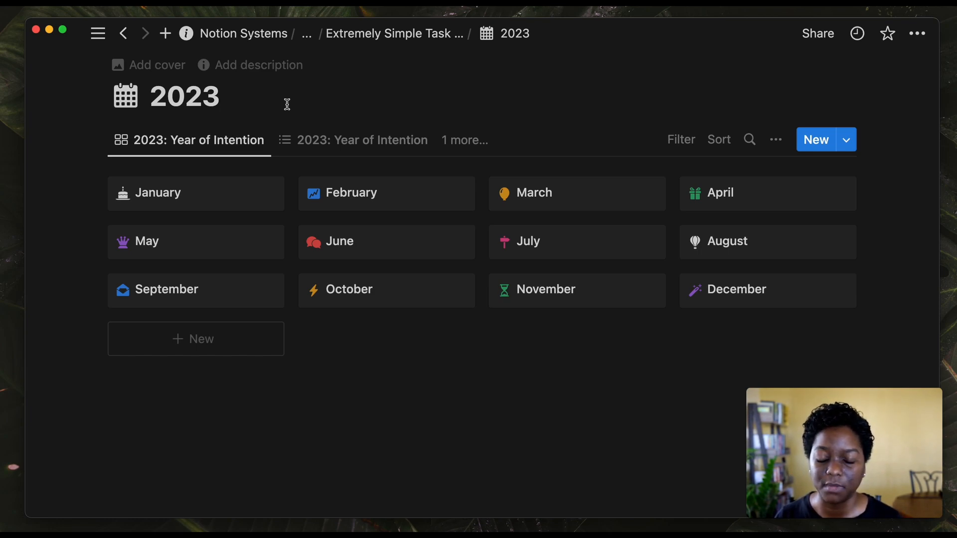
click(443, 143)
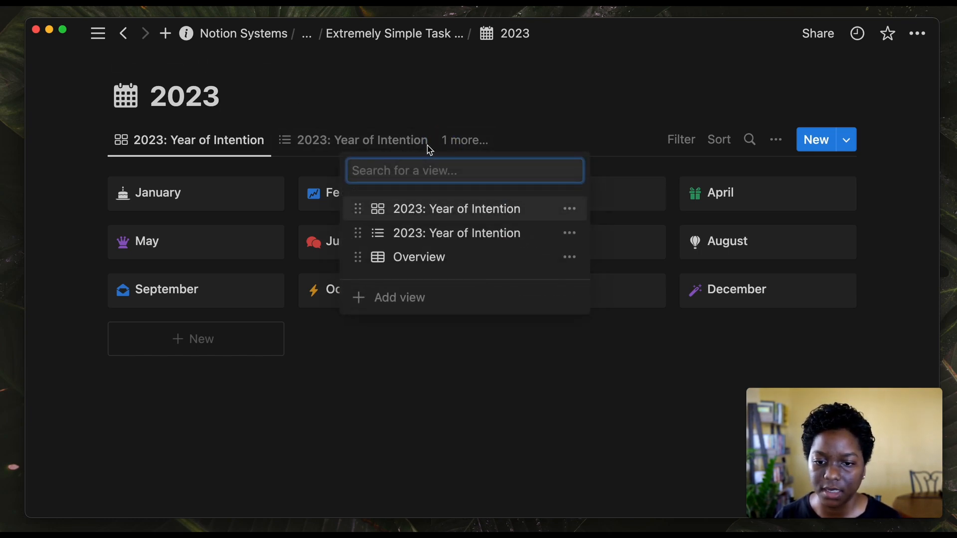
click(413, 258)
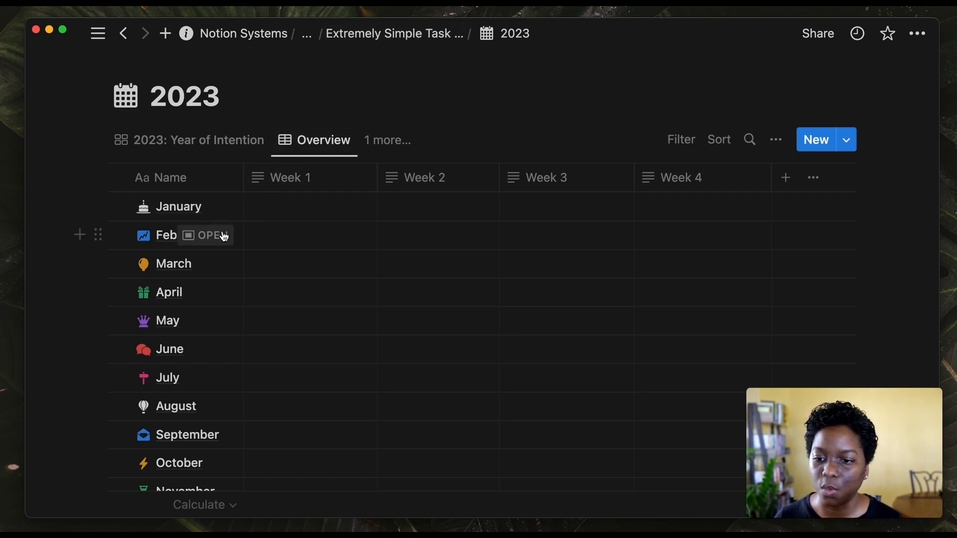
click(224, 237)
click(112, 98)
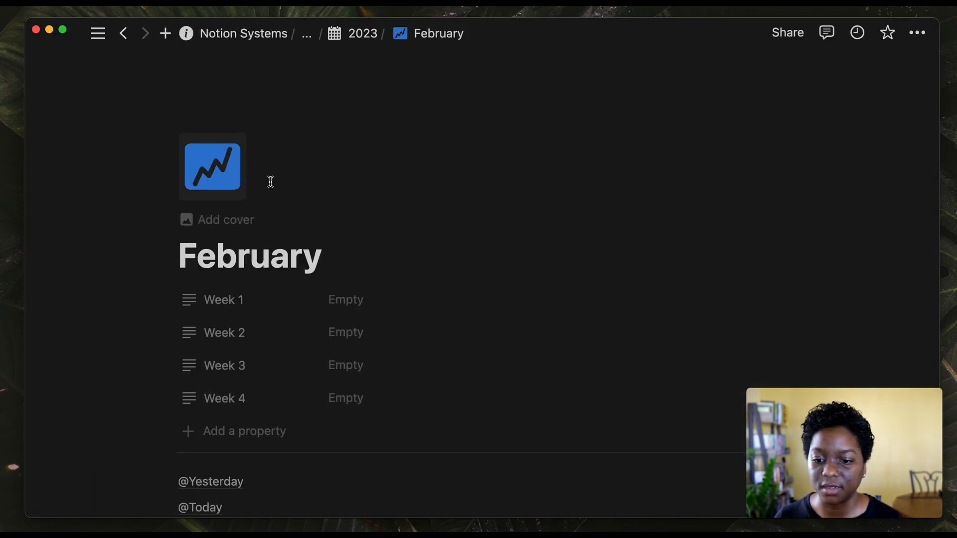
scroll(346, 280, down, 10)
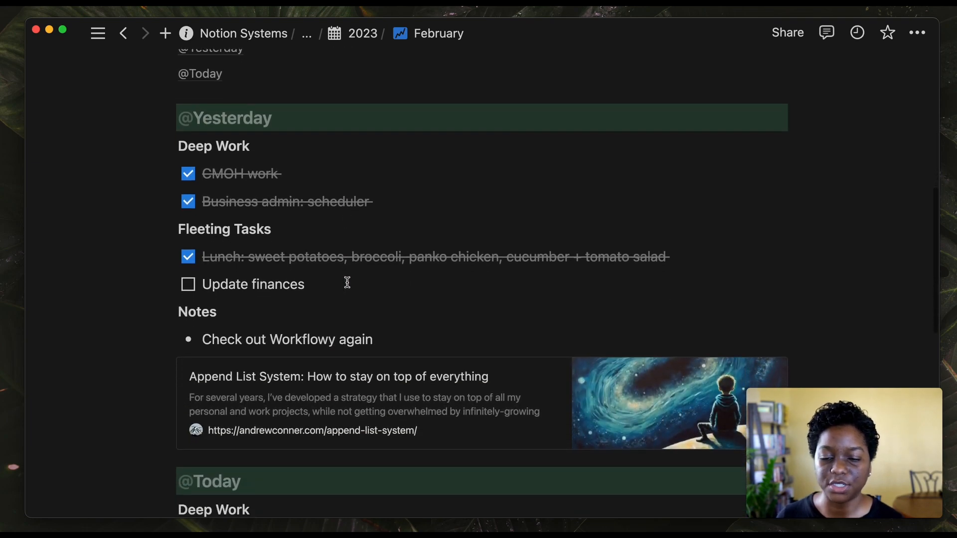
scroll(347, 283, down, 1)
scroll(348, 283, down, 5)
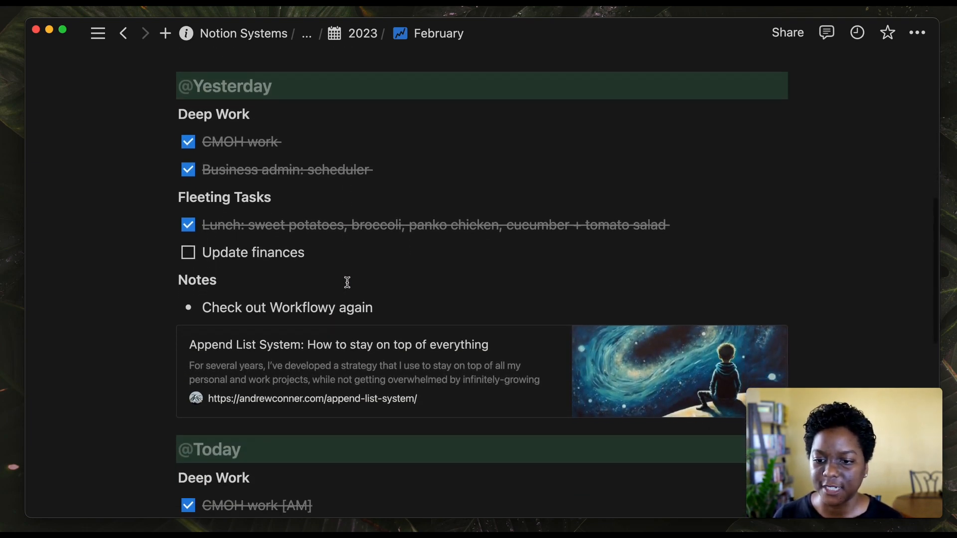
scroll(349, 289, up, 2)
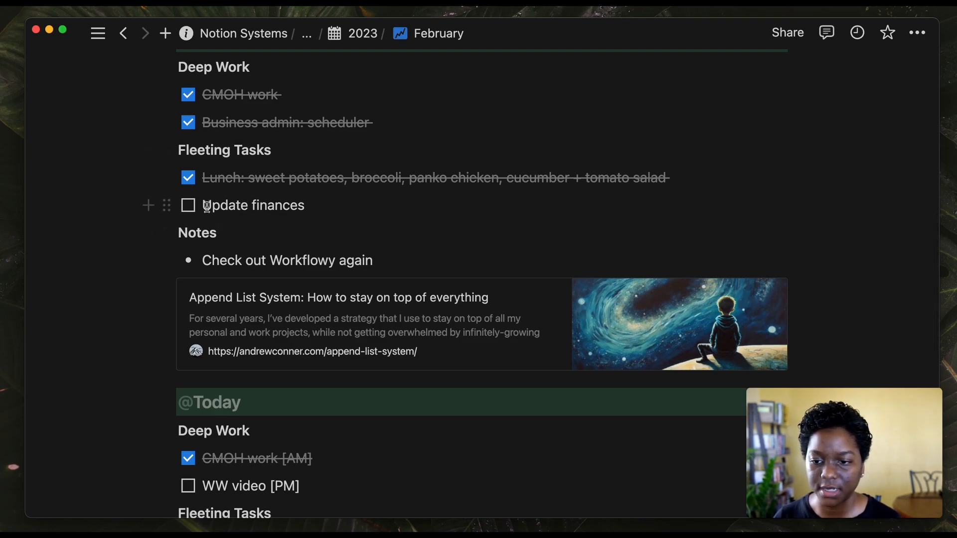
scroll(224, 209, down, 5)
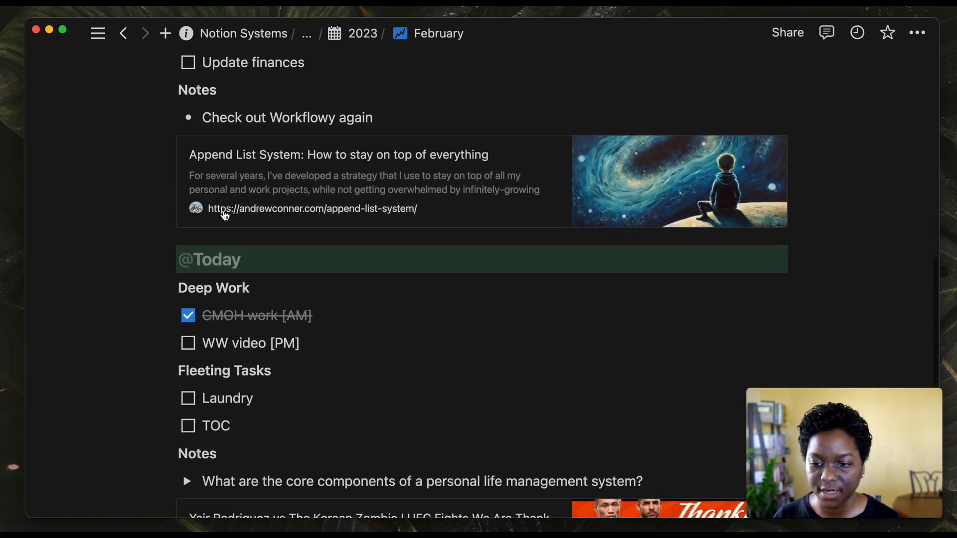
click(169, 100)
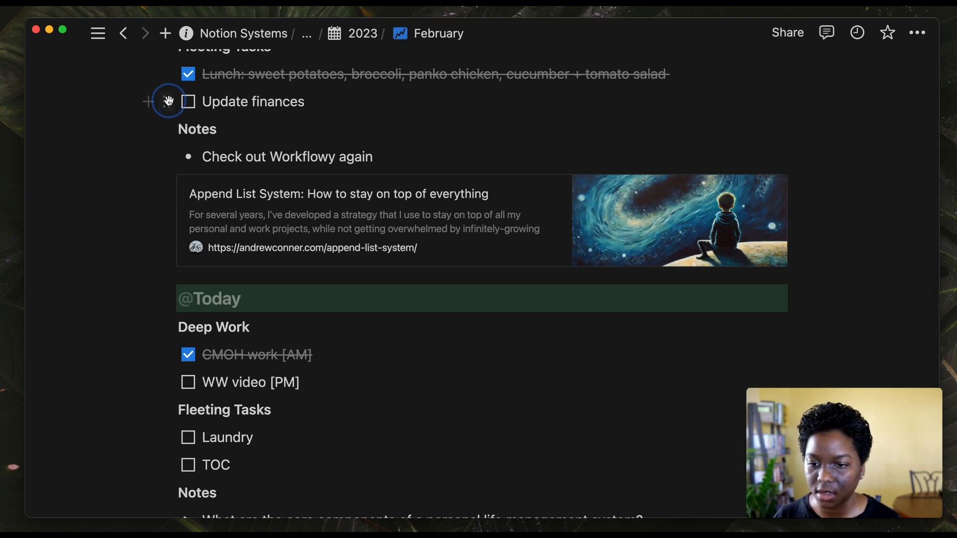
drag(169, 101, 204, 419)
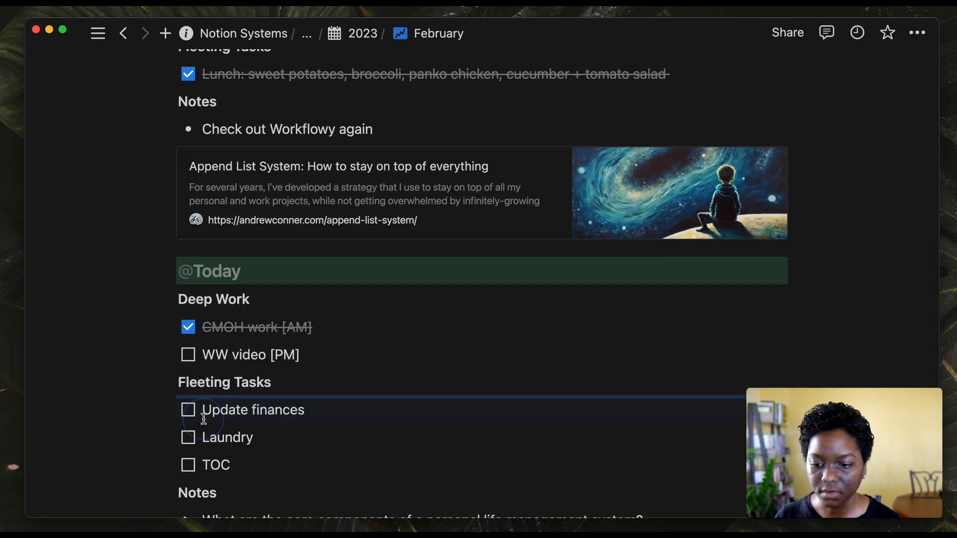
scroll(204, 419, down, 2)
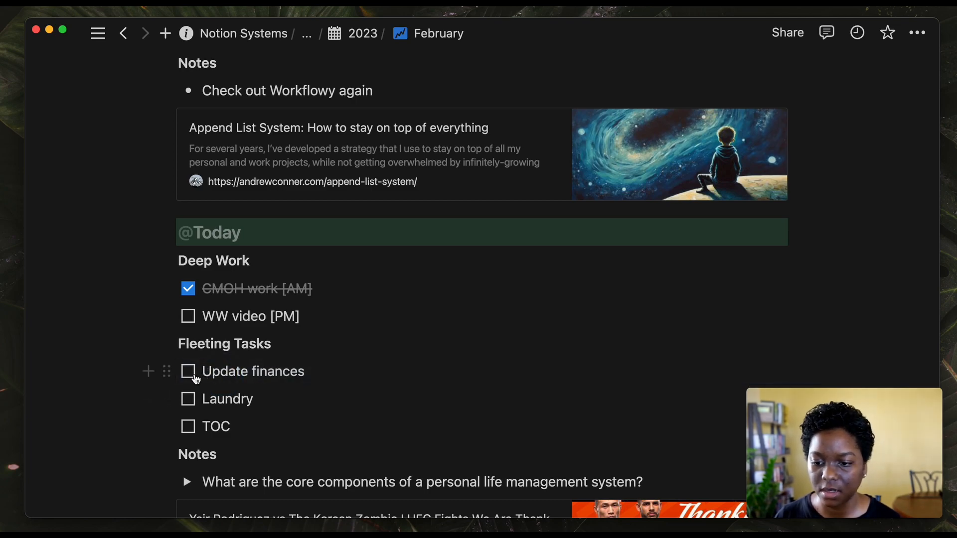
click(189, 372)
scroll(193, 379, down, 1)
scroll(193, 379, down, 5)
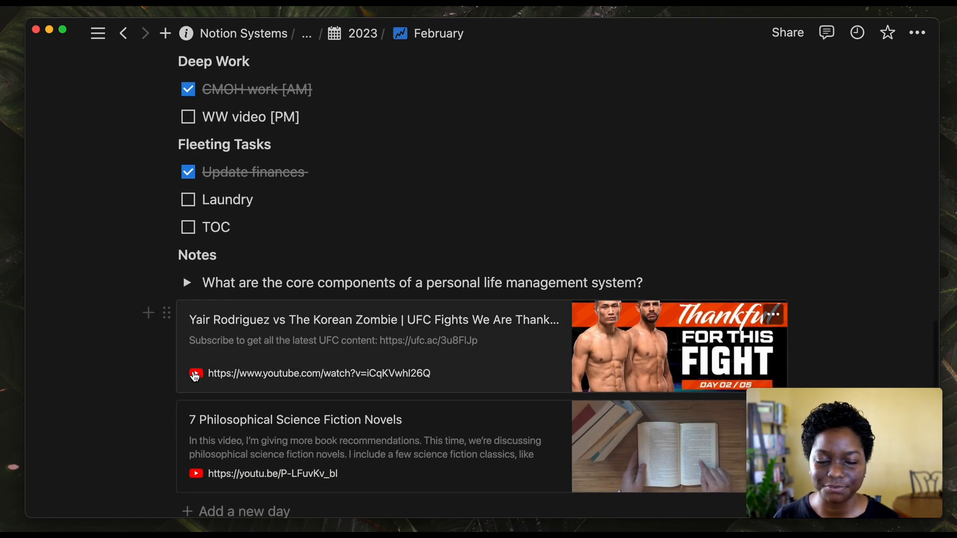
scroll(194, 379, up, 7)
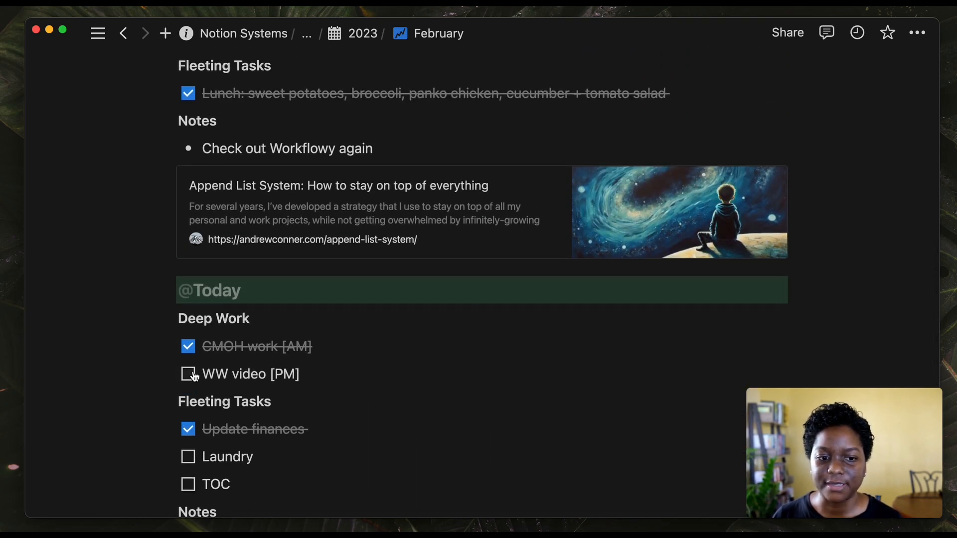